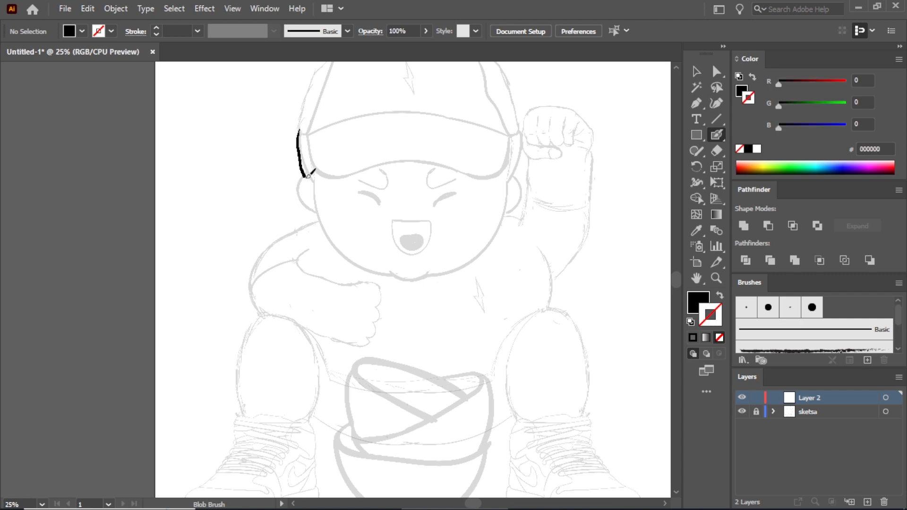
Step: Trace the face outline, the hair at the temple and the cap's curved visor over the sketch with black Blob Brush strokes
{"action": "mouse_move", "coordinate": [322, 217]}
{"action": "left_mouse_down"}
{"action": "mouse_move", "coordinate": [393, 279]}
{"action": "mouse_move", "coordinate": [435, 274]}
{"action": "mouse_move", "coordinate": [398, 276]}
{"action": "mouse_move", "coordinate": [509, 201]}
{"action": "left_mouse_up"}
{"action": "key", "text": "ctrl+z"}
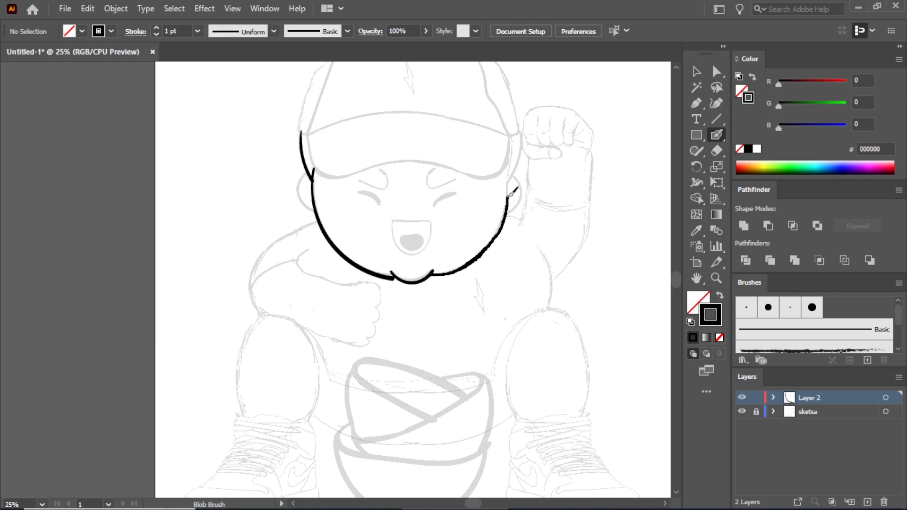
{"action": "left_click_drag", "start_coordinate": [515, 145], "coordinate": [515, 142]}
{"action": "mouse_move", "coordinate": [493, 173]}
{"action": "left_mouse_down"}
{"action": "mouse_move", "coordinate": [444, 160]}
{"action": "mouse_move", "coordinate": [372, 165]}
{"action": "mouse_move", "coordinate": [311, 137]}
{"action": "left_mouse_up"}
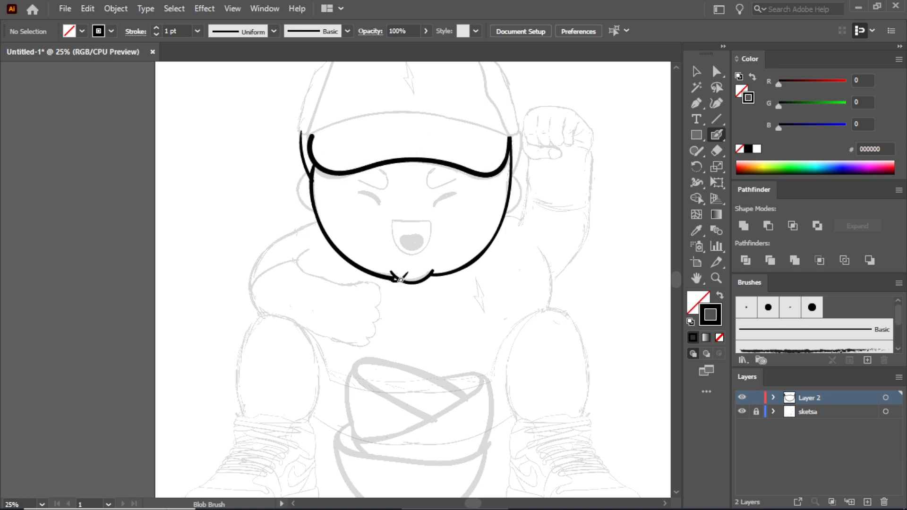
Step: Trace the open mouth outline, the cap's crown with its side panels and the small button on its peak
{"action": "left_click_drag", "start_coordinate": [394, 221], "coordinate": [393, 220]}
{"action": "key", "text": "space"}
{"action": "left_click_drag", "start_coordinate": [483, 205], "coordinate": [468, 288]}
{"action": "left_click_drag", "start_coordinate": [321, 141], "coordinate": [294, 220]}
{"action": "mouse_move", "coordinate": [302, 158]}
{"action": "left_mouse_down"}
{"action": "mouse_move", "coordinate": [295, 218]}
{"action": "mouse_move", "coordinate": [398, 196]}
{"action": "mouse_move", "coordinate": [505, 214]}
{"action": "mouse_move", "coordinate": [472, 168]}
{"action": "mouse_move", "coordinate": [500, 215]}
{"action": "left_mouse_up"}
{"action": "left_click_drag", "start_coordinate": [449, 134], "coordinate": [457, 138]}
{"action": "mouse_move", "coordinate": [457, 136]}
{"action": "left_mouse_down"}
{"action": "mouse_move", "coordinate": [488, 153]}
{"action": "mouse_move", "coordinate": [501, 216]}
{"action": "mouse_move", "coordinate": [364, 127]}
{"action": "mouse_move", "coordinate": [310, 146]}
{"action": "mouse_move", "coordinate": [435, 131]}
{"action": "left_mouse_up"}
{"action": "key", "text": "ctrl+z"}
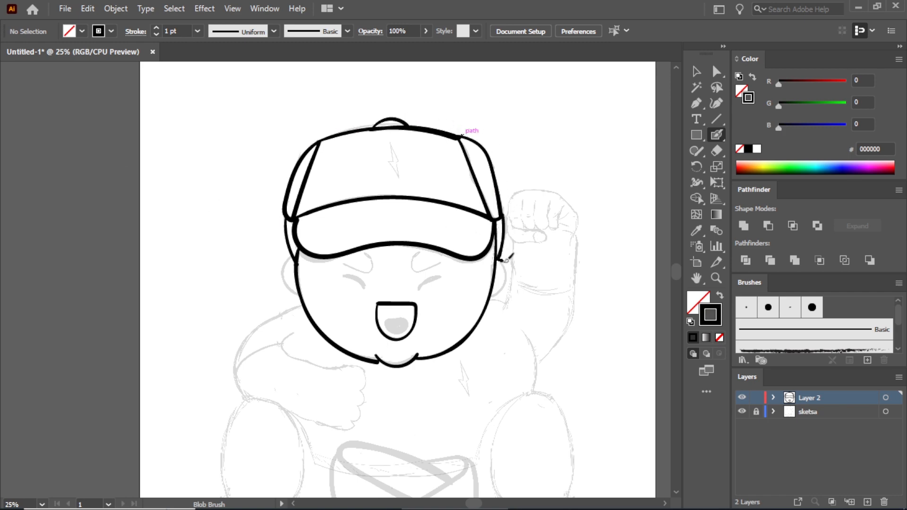
Step: Trace both ears, the bent arm's shoulder, both rounded knees and the curved line between the two shoes
{"action": "left_click_drag", "start_coordinate": [446, 321], "coordinate": [467, 248]}
{"action": "mouse_move", "coordinate": [292, 230]}
{"action": "left_mouse_down"}
{"action": "mouse_move", "coordinate": [255, 321]}
{"action": "mouse_move", "coordinate": [270, 325]}
{"action": "mouse_move", "coordinate": [279, 250]}
{"action": "mouse_move", "coordinate": [258, 352]}
{"action": "left_mouse_up"}
{"action": "left_click_drag", "start_coordinate": [324, 352], "coordinate": [282, 252]}
{"action": "key", "text": "ctrl+z"}
{"action": "mouse_move", "coordinate": [324, 352]}
{"action": "left_mouse_down"}
{"action": "mouse_move", "coordinate": [334, 282]}
{"action": "mouse_move", "coordinate": [281, 252]}
{"action": "left_mouse_up"}
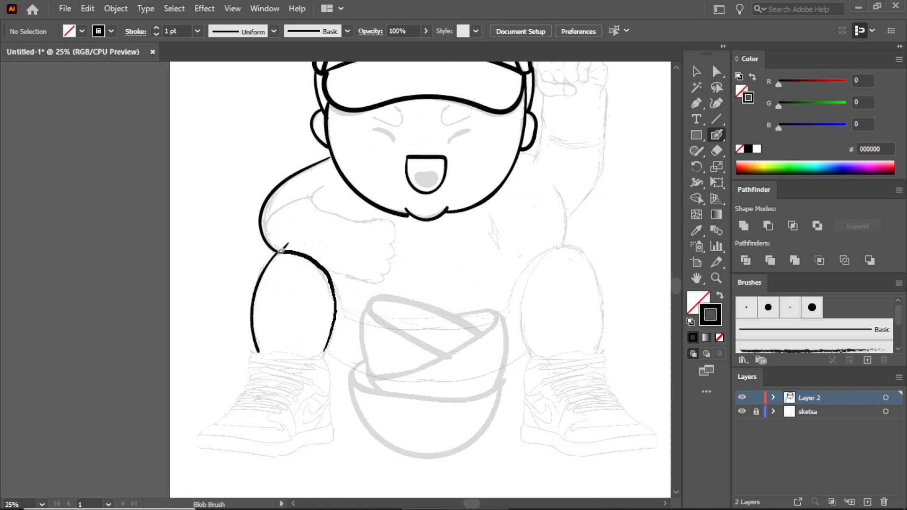
{"action": "mouse_move", "coordinate": [333, 392]}
{"action": "left_mouse_down"}
{"action": "mouse_move", "coordinate": [440, 390]}
{"action": "mouse_move", "coordinate": [419, 406]}
{"action": "mouse_move", "coordinate": [523, 392]}
{"action": "left_mouse_up"}
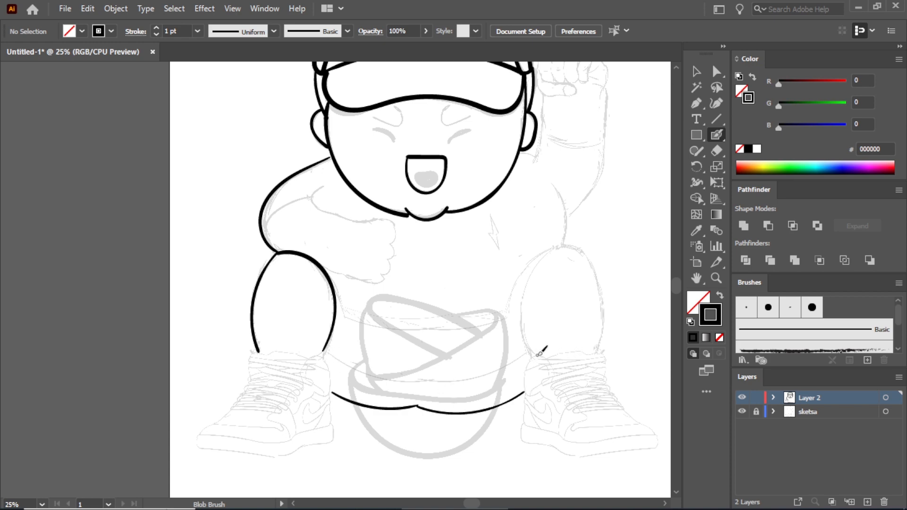
{"action": "left_click_drag", "start_coordinate": [597, 348], "coordinate": [595, 352]}
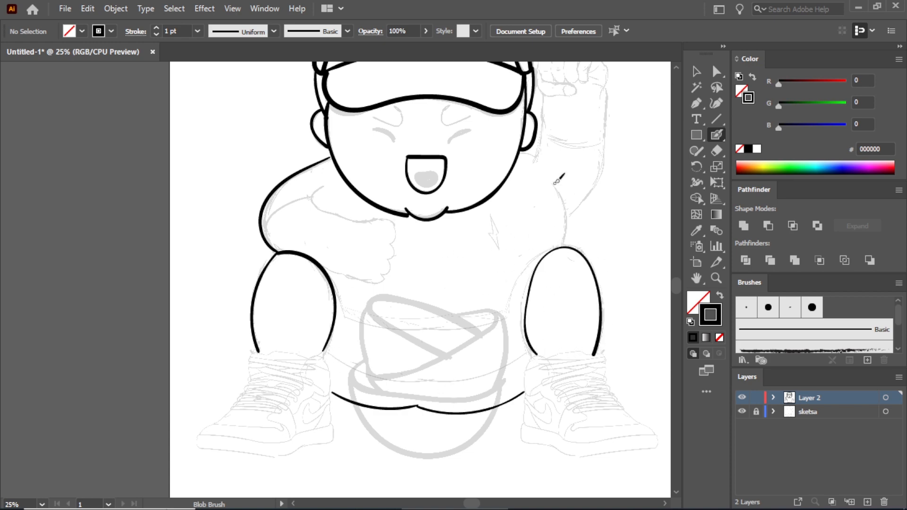
Step: Trace the raised arm below the fist, the side of the torso beneath it and the short collar lines beside the face
{"action": "left_click_drag", "start_coordinate": [562, 244], "coordinate": [561, 247]}
{"action": "left_click_drag", "start_coordinate": [567, 194], "coordinate": [534, 273]}
{"action": "left_click_drag", "start_coordinate": [571, 169], "coordinate": [537, 294]}
{"action": "left_click_drag", "start_coordinate": [512, 174], "coordinate": [503, 244]}
{"action": "key", "text": "ctrl+z"}
{"action": "mouse_move", "coordinate": [512, 173]}
{"action": "left_mouse_down"}
{"action": "mouse_move", "coordinate": [512, 214]}
{"action": "mouse_move", "coordinate": [502, 248]}
{"action": "left_mouse_up"}
{"action": "left_click_drag", "start_coordinate": [486, 232], "coordinate": [504, 243]}
{"action": "mouse_move", "coordinate": [521, 143]}
{"action": "left_mouse_down"}
{"action": "mouse_move", "coordinate": [509, 211]}
{"action": "mouse_move", "coordinate": [522, 165]}
{"action": "left_mouse_up"}
Step: Trace the bent forearm with its fist, and the torso's lower curve and inner thigh line between the knees
{"action": "left_click_drag", "start_coordinate": [277, 306], "coordinate": [285, 293]}
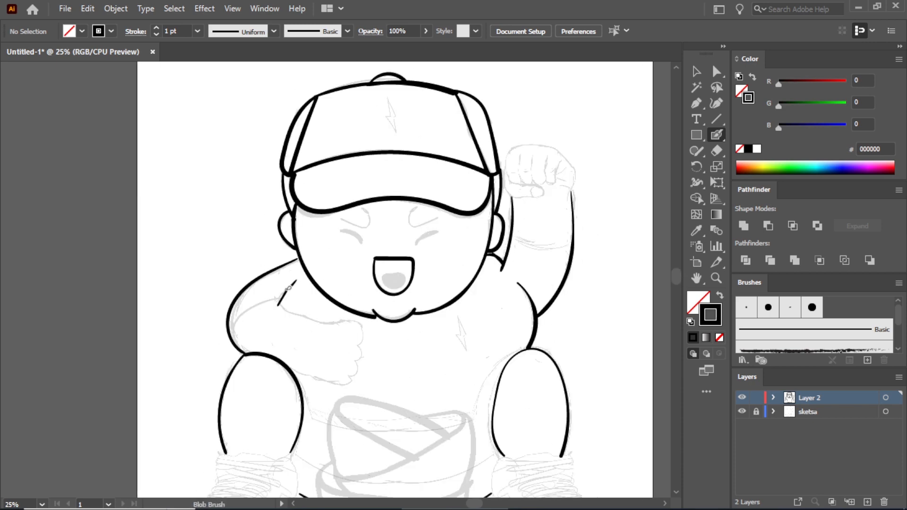
{"action": "mouse_move", "coordinate": [357, 360]}
{"action": "left_mouse_down"}
{"action": "mouse_move", "coordinate": [334, 382]}
{"action": "mouse_move", "coordinate": [297, 369]}
{"action": "mouse_move", "coordinate": [351, 377]}
{"action": "left_mouse_up"}
{"action": "key", "text": "ctrl+z"}
{"action": "key", "text": "ctrl+z"}
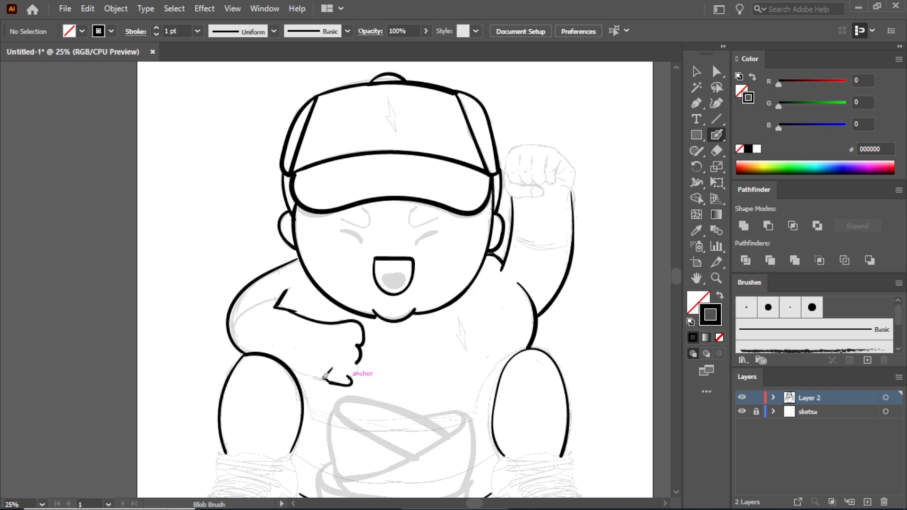
{"action": "left_click_drag", "start_coordinate": [395, 317], "coordinate": [397, 364]}
{"action": "scroll", "coordinate": [408, 375], "scroll_direction": "down", "scroll_amount": 3}
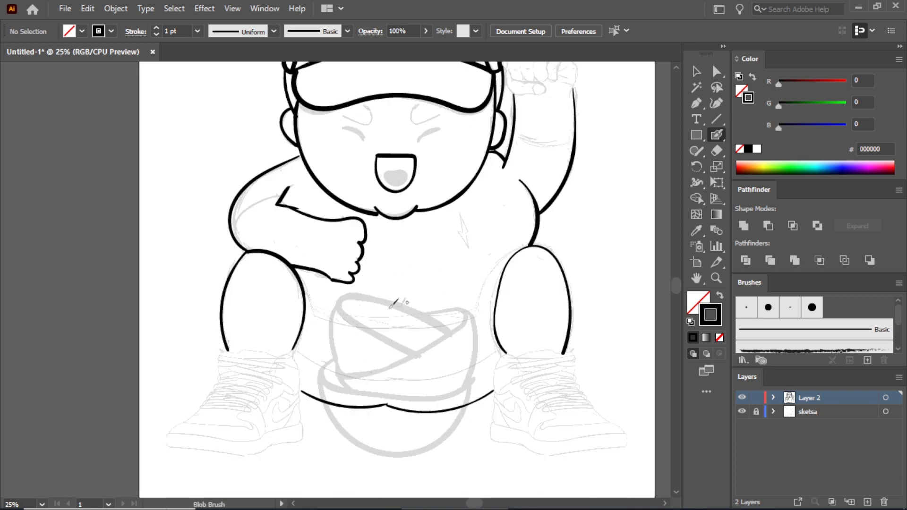
{"action": "mouse_move", "coordinate": [320, 316]}
{"action": "left_mouse_down"}
{"action": "mouse_move", "coordinate": [489, 328]}
{"action": "mouse_move", "coordinate": [528, 243]}
{"action": "left_mouse_up"}
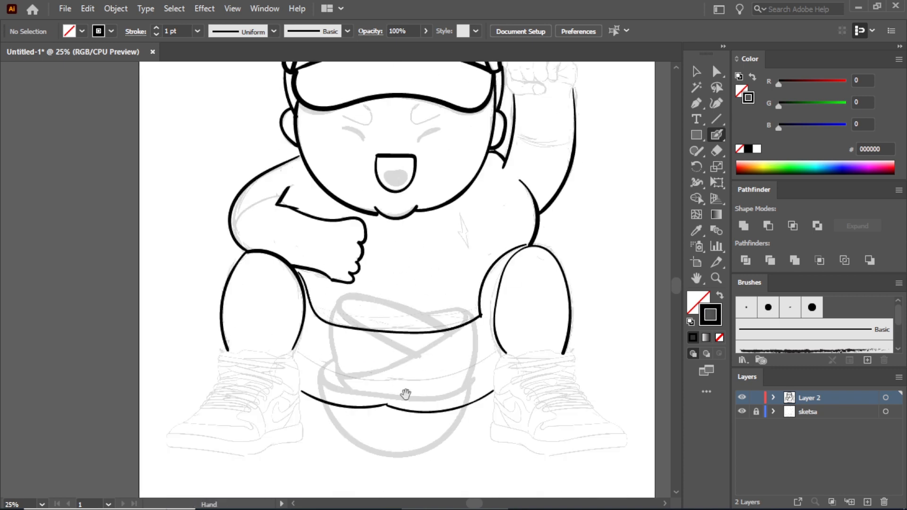
Step: Trace the heel, back edge and thick sole of the shoe on the bent-arm side
{"action": "scroll", "coordinate": [256, 477], "scroll_direction": "up", "scroll_amount": 1}
{"action": "scroll", "coordinate": [256, 477], "scroll_direction": "up", "scroll_amount": 1}
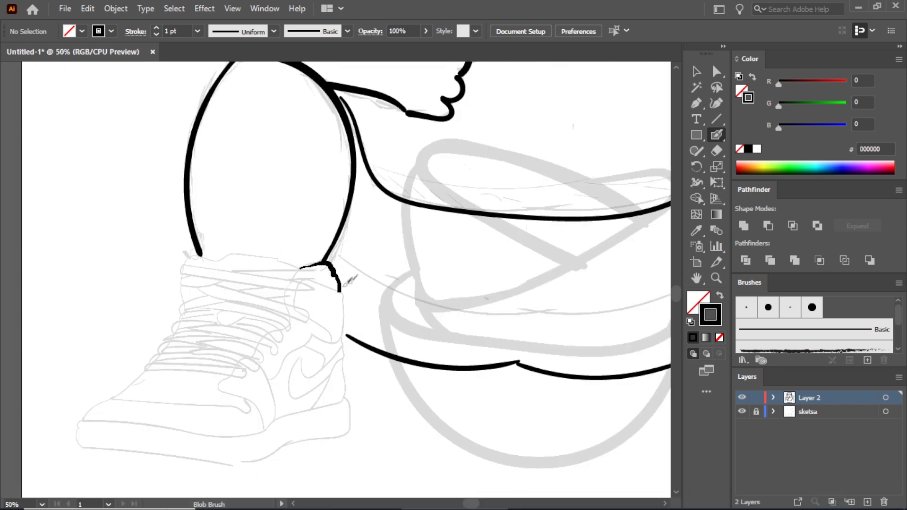
{"action": "mouse_move", "coordinate": [346, 391]}
{"action": "left_mouse_down"}
{"action": "mouse_move", "coordinate": [255, 430]}
{"action": "mouse_move", "coordinate": [84, 419]}
{"action": "mouse_move", "coordinate": [141, 376]}
{"action": "left_mouse_up"}
{"action": "scroll", "coordinate": [278, 357], "scroll_direction": "down", "scroll_amount": 2}
{"action": "mouse_move", "coordinate": [339, 336]}
{"action": "left_mouse_down"}
{"action": "mouse_move", "coordinate": [325, 374]}
{"action": "mouse_move", "coordinate": [177, 402]}
{"action": "mouse_move", "coordinate": [74, 360]}
{"action": "left_mouse_up"}
{"action": "scroll", "coordinate": [275, 362], "scroll_direction": "up", "scroll_amount": 2}
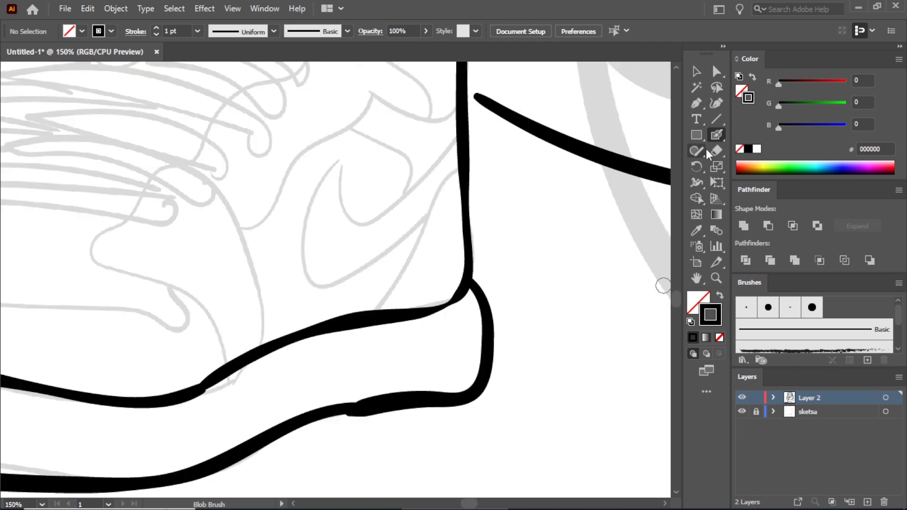
Step: Trace the same shoe's toe cap, ankle opening, front edge and padded collar, and start the lace panel's edge
{"action": "double_click", "coordinate": [717, 135]}
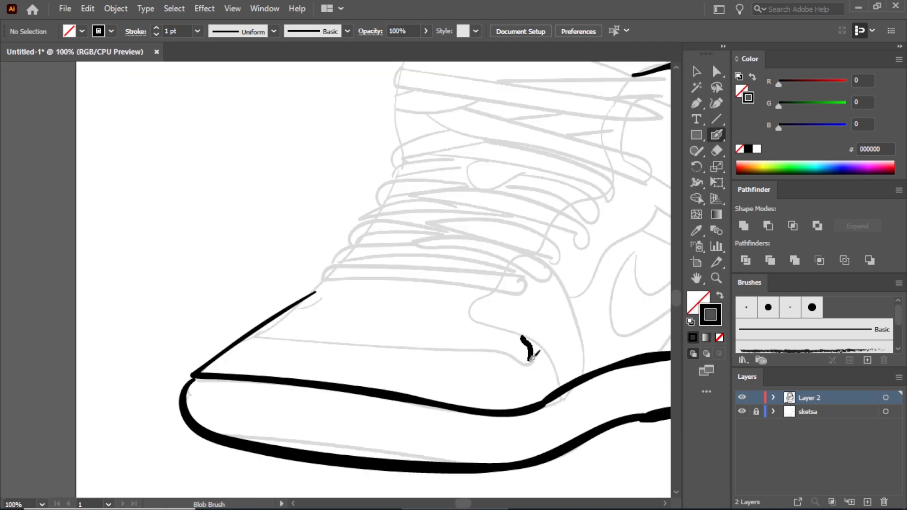
{"action": "left_click_drag", "start_coordinate": [530, 360], "coordinate": [265, 325]}
{"action": "mouse_move", "coordinate": [528, 315]}
{"action": "left_mouse_down"}
{"action": "mouse_move", "coordinate": [465, 316]}
{"action": "mouse_move", "coordinate": [353, 346]}
{"action": "left_mouse_up"}
{"action": "mouse_move", "coordinate": [540, 150]}
{"action": "left_mouse_down"}
{"action": "mouse_move", "coordinate": [483, 127]}
{"action": "mouse_move", "coordinate": [447, 182]}
{"action": "left_mouse_up"}
{"action": "left_click_drag", "start_coordinate": [479, 208], "coordinate": [519, 255]}
{"action": "left_click_drag", "start_coordinate": [395, 164], "coordinate": [380, 213]}
{"action": "mouse_move", "coordinate": [444, 153]}
{"action": "left_mouse_down"}
{"action": "mouse_move", "coordinate": [405, 139]}
{"action": "mouse_move", "coordinate": [276, 136]}
{"action": "mouse_move", "coordinate": [218, 147]}
{"action": "mouse_move", "coordinate": [205, 260]}
{"action": "mouse_move", "coordinate": [123, 373]}
{"action": "left_mouse_up"}
{"action": "key", "text": "ctrl+z"}
{"action": "left_click_drag", "start_coordinate": [303, 371], "coordinate": [307, 405]}
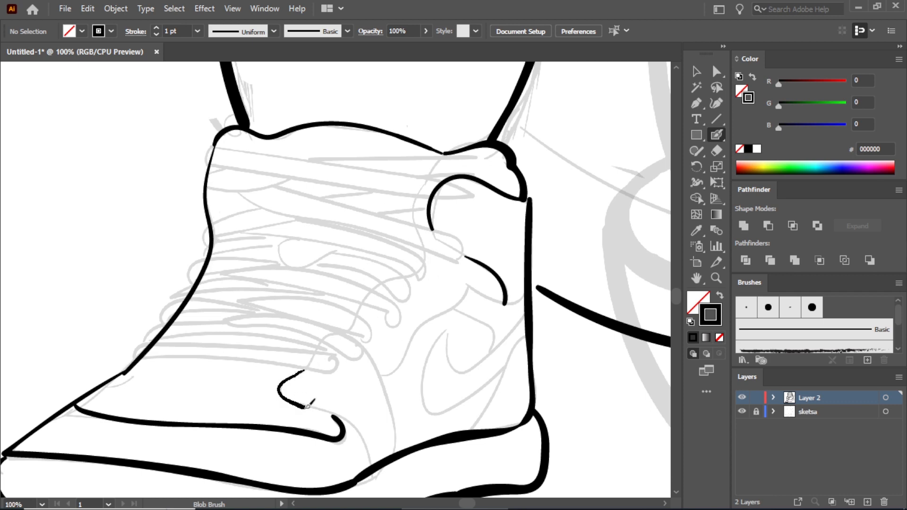
Step: Trace the shoe's side panel seams and the swoosh shape near the heel
{"action": "left_click_drag", "start_coordinate": [366, 348], "coordinate": [391, 456]}
{"action": "mouse_move", "coordinate": [465, 283]}
{"action": "left_mouse_down"}
{"action": "mouse_move", "coordinate": [523, 296]}
{"action": "mouse_move", "coordinate": [384, 371]}
{"action": "left_mouse_up"}
{"action": "mouse_move", "coordinate": [456, 310]}
{"action": "left_mouse_down"}
{"action": "mouse_move", "coordinate": [492, 345]}
{"action": "mouse_move", "coordinate": [484, 355]}
{"action": "left_mouse_up"}
{"action": "mouse_move", "coordinate": [524, 315]}
{"action": "left_mouse_down"}
{"action": "mouse_move", "coordinate": [471, 367]}
{"action": "mouse_move", "coordinate": [447, 333]}
{"action": "left_mouse_up"}
{"action": "mouse_move", "coordinate": [448, 332]}
{"action": "left_mouse_down"}
{"action": "mouse_move", "coordinate": [421, 373]}
{"action": "mouse_move", "coordinate": [494, 380]}
{"action": "mouse_move", "coordinate": [533, 338]}
{"action": "left_mouse_up"}
{"action": "left_click_drag", "start_coordinate": [505, 368], "coordinate": [468, 430]}
{"action": "scroll", "coordinate": [540, 305], "scroll_direction": "down", "scroll_amount": 5}
{"action": "scroll", "coordinate": [446, 271], "scroll_direction": "up", "scroll_amount": 3}
{"action": "scroll", "coordinate": [425, 270], "scroll_direction": "up", "scroll_amount": 4}
{"action": "left_click_drag", "start_coordinate": [225, 275], "coordinate": [330, 255]}
{"action": "left_click_drag", "start_coordinate": [447, 348], "coordinate": [402, 352]}
{"action": "key", "text": "ctrl+z"}
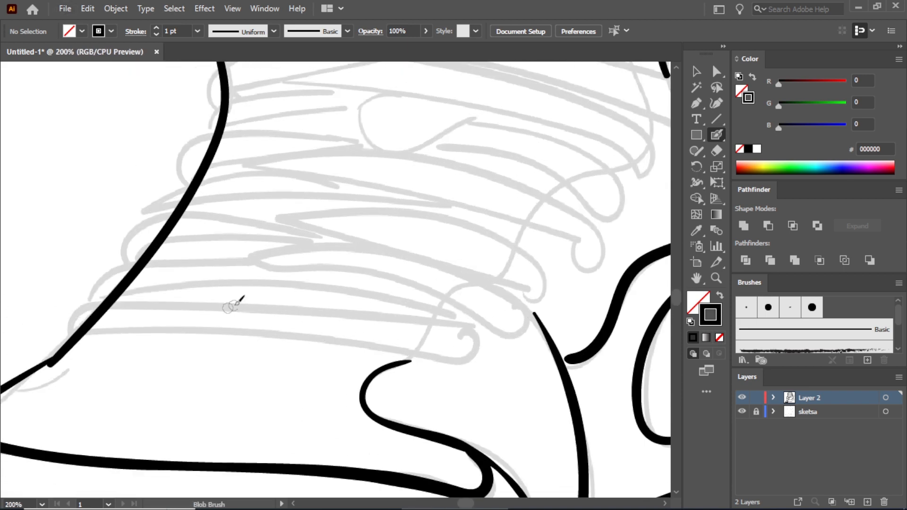
Step: Adjust the Blob Brush options and trace the lowest rows of shoelaces above the toe
{"action": "double_click", "coordinate": [716, 135]}
{"action": "left_click", "coordinate": [505, 310]}
{"action": "left_click", "coordinate": [604, 392]}
{"action": "mouse_move", "coordinate": [98, 303]}
{"action": "left_mouse_down"}
{"action": "mouse_move", "coordinate": [344, 309]}
{"action": "mouse_move", "coordinate": [356, 335]}
{"action": "mouse_move", "coordinate": [97, 302]}
{"action": "mouse_move", "coordinate": [127, 277]}
{"action": "mouse_move", "coordinate": [260, 258]}
{"action": "left_mouse_up"}
{"action": "mouse_move", "coordinate": [453, 313]}
{"action": "left_mouse_down"}
{"action": "mouse_move", "coordinate": [219, 275]}
{"action": "mouse_move", "coordinate": [120, 288]}
{"action": "left_mouse_up"}
{"action": "mouse_move", "coordinate": [262, 257]}
{"action": "left_mouse_down"}
{"action": "mouse_move", "coordinate": [471, 278]}
{"action": "mouse_move", "coordinate": [512, 331]}
{"action": "mouse_move", "coordinate": [386, 272]}
{"action": "mouse_move", "coordinate": [258, 264]}
{"action": "left_mouse_up"}
{"action": "key", "text": "ctrl+minus"}
{"action": "mouse_move", "coordinate": [213, 298]}
{"action": "left_mouse_down"}
{"action": "mouse_move", "coordinate": [118, 284]}
{"action": "mouse_move", "coordinate": [80, 315]}
{"action": "mouse_move", "coordinate": [124, 300]}
{"action": "mouse_move", "coordinate": [206, 297]}
{"action": "mouse_move", "coordinate": [188, 290]}
{"action": "mouse_move", "coordinate": [337, 329]}
{"action": "mouse_move", "coordinate": [379, 323]}
{"action": "mouse_move", "coordinate": [270, 277]}
{"action": "mouse_move", "coordinate": [170, 288]}
{"action": "left_mouse_up"}
{"action": "mouse_move", "coordinate": [410, 302]}
{"action": "left_mouse_down"}
{"action": "mouse_move", "coordinate": [371, 259]}
{"action": "mouse_move", "coordinate": [161, 237]}
{"action": "mouse_move", "coordinate": [130, 246]}
{"action": "mouse_move", "coordinate": [189, 251]}
{"action": "mouse_move", "coordinate": [128, 253]}
{"action": "mouse_move", "coordinate": [338, 284]}
{"action": "left_mouse_up"}
Step: Trace the middle rows of shoelaces with their looped ends and the rounded gap between them
{"action": "scroll", "coordinate": [358, 298], "scroll_direction": "down", "scroll_amount": 4}
{"action": "scroll", "coordinate": [360, 280], "scroll_direction": "up", "scroll_amount": 4}
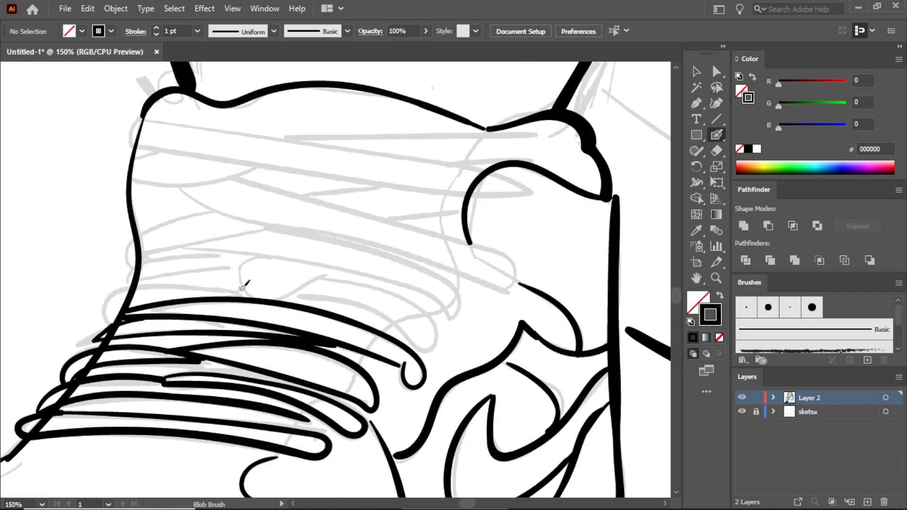
{"action": "left_click_drag", "start_coordinate": [113, 290], "coordinate": [262, 297]}
{"action": "mouse_move", "coordinate": [317, 278]}
{"action": "left_mouse_down"}
{"action": "mouse_move", "coordinate": [411, 303]}
{"action": "mouse_move", "coordinate": [295, 289]}
{"action": "left_mouse_up"}
{"action": "mouse_move", "coordinate": [255, 258]}
{"action": "left_mouse_down"}
{"action": "mouse_move", "coordinate": [193, 253]}
{"action": "mouse_move", "coordinate": [186, 270]}
{"action": "mouse_move", "coordinate": [242, 272]}
{"action": "left_mouse_up"}
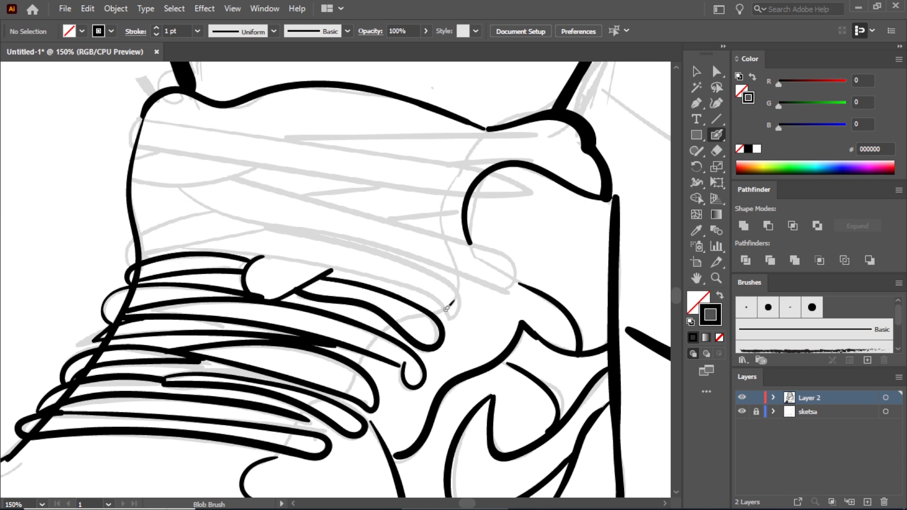
Step: Trace the upper diagonal laces with their looped ends and the short strands crossing above them
{"action": "mouse_move", "coordinate": [463, 293]}
{"action": "left_mouse_down"}
{"action": "mouse_move", "coordinate": [177, 187]}
{"action": "mouse_move", "coordinate": [331, 268]}
{"action": "mouse_move", "coordinate": [179, 248]}
{"action": "mouse_move", "coordinate": [216, 211]}
{"action": "left_mouse_up"}
{"action": "left_click_drag", "start_coordinate": [266, 229], "coordinate": [138, 260]}
{"action": "left_click_drag", "start_coordinate": [460, 212], "coordinate": [388, 221]}
{"action": "mouse_move", "coordinate": [503, 289]}
{"action": "left_mouse_down"}
{"action": "mouse_move", "coordinate": [470, 235]}
{"action": "mouse_move", "coordinate": [231, 178]}
{"action": "mouse_move", "coordinate": [299, 228]}
{"action": "mouse_move", "coordinate": [268, 225]}
{"action": "left_mouse_up"}
{"action": "left_click_drag", "start_coordinate": [372, 185], "coordinate": [305, 194]}
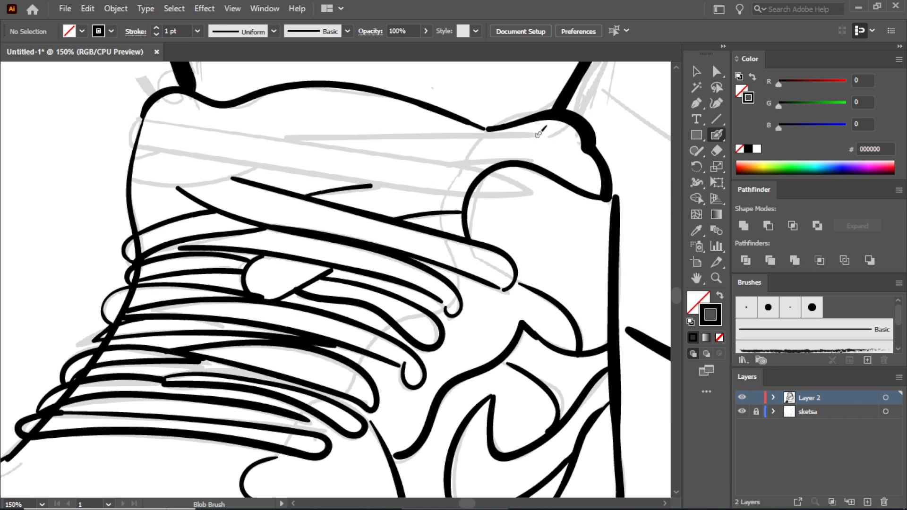
Step: Trace the topmost lace bands wrapped around the shoe's ankle and the strands behind them
{"action": "left_click_drag", "start_coordinate": [486, 169], "coordinate": [142, 118]}
{"action": "mouse_move", "coordinate": [529, 191]}
{"action": "left_mouse_down"}
{"action": "mouse_move", "coordinate": [254, 160]}
{"action": "mouse_move", "coordinate": [145, 122]}
{"action": "left_mouse_up"}
{"action": "left_click_drag", "start_coordinate": [135, 161], "coordinate": [151, 153]}
{"action": "left_click_drag", "start_coordinate": [133, 179], "coordinate": [253, 171]}
{"action": "mouse_move", "coordinate": [285, 140]}
{"action": "left_mouse_down"}
{"action": "mouse_move", "coordinate": [535, 137]}
{"action": "mouse_move", "coordinate": [437, 158]}
{"action": "left_mouse_up"}
Step: Draw the lace panel's edge segments between the lace loops and close the gaps around the side panel lines
{"action": "scroll", "coordinate": [392, 74], "scroll_direction": "down", "scroll_amount": 4}
{"action": "scroll", "coordinate": [415, 89], "scroll_direction": "up", "scroll_amount": 4}
{"action": "left_click_drag", "start_coordinate": [405, 83], "coordinate": [396, 107]}
{"action": "left_click_drag", "start_coordinate": [388, 107], "coordinate": [377, 123]}
{"action": "left_click_drag", "start_coordinate": [349, 182], "coordinate": [350, 198]}
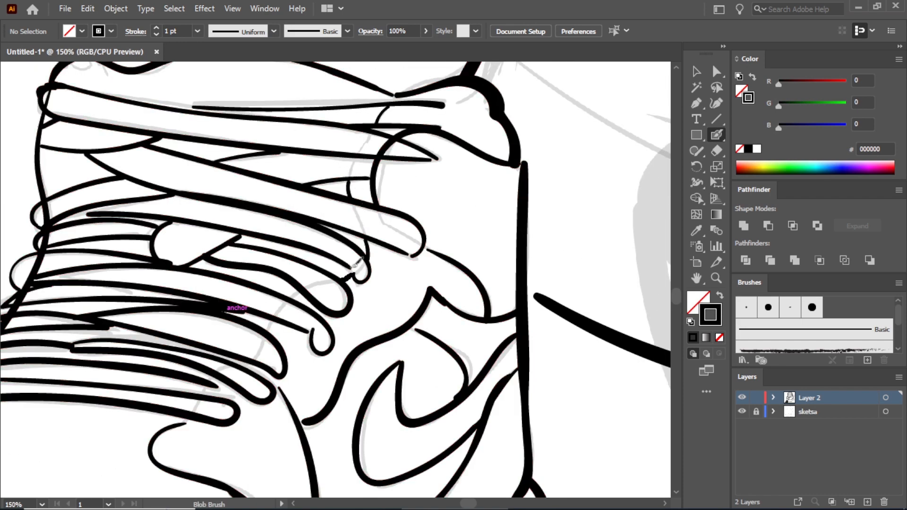
{"action": "left_click_drag", "start_coordinate": [312, 333], "coordinate": [306, 331]}
{"action": "left_click_drag", "start_coordinate": [288, 347], "coordinate": [300, 295]}
{"action": "left_click_drag", "start_coordinate": [214, 341], "coordinate": [225, 324]}
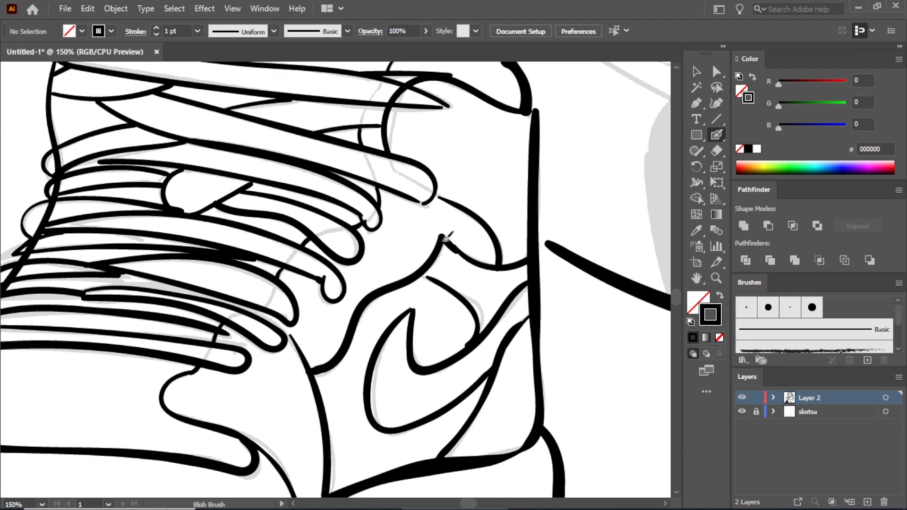
{"action": "left_click_drag", "start_coordinate": [478, 330], "coordinate": [480, 310]}
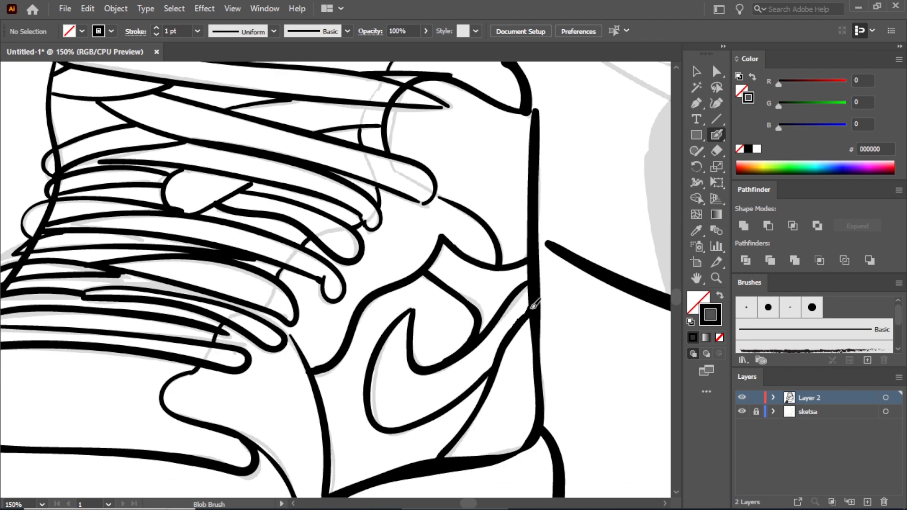
{"action": "scroll", "coordinate": [535, 285], "scroll_direction": "down", "scroll_amount": 6}
{"action": "scroll", "coordinate": [515, 289], "scroll_direction": "up", "scroll_amount": 5}
{"action": "scroll", "coordinate": [317, 309], "scroll_direction": "down", "scroll_amount": 5}
{"action": "scroll", "coordinate": [345, 300], "scroll_direction": "up", "scroll_amount": 7}
{"action": "left_click", "coordinate": [717, 151]}
Step: Trace the outer contour of the raised fist from the wrist across the knuckles with the Blob Brush
{"action": "scroll", "coordinate": [482, 264], "scroll_direction": "down", "scroll_amount": 8}
{"action": "scroll", "coordinate": [482, 265], "scroll_direction": "up", "scroll_amount": 5}
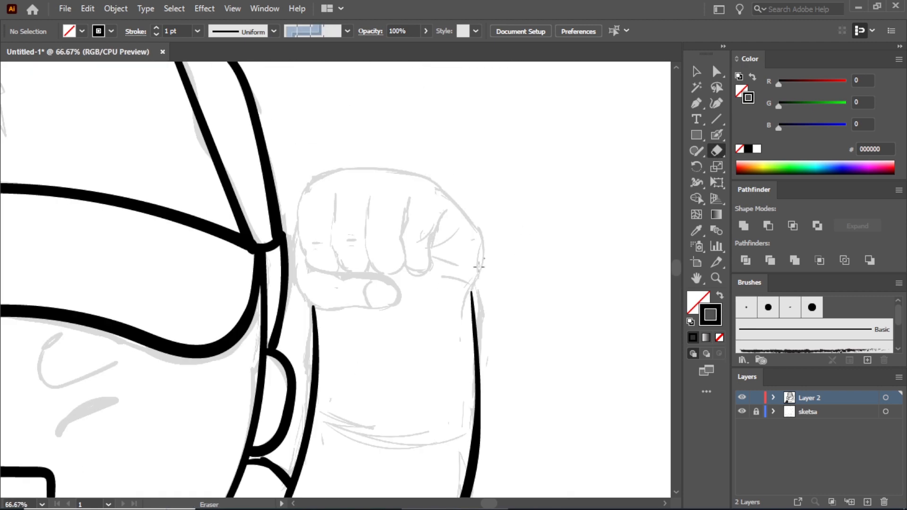
{"action": "key", "text": "shift+b"}
{"action": "left_click_drag", "start_coordinate": [351, 168], "coordinate": [305, 183]}
{"action": "key", "text": "ctrl+z"}
{"action": "left_click_drag", "start_coordinate": [478, 205], "coordinate": [471, 297]}
{"action": "key", "text": "ctrl+z"}
{"action": "mouse_move", "coordinate": [471, 202]}
{"action": "left_mouse_down"}
{"action": "mouse_move", "coordinate": [455, 186]}
{"action": "mouse_move", "coordinate": [304, 184]}
{"action": "left_mouse_up"}
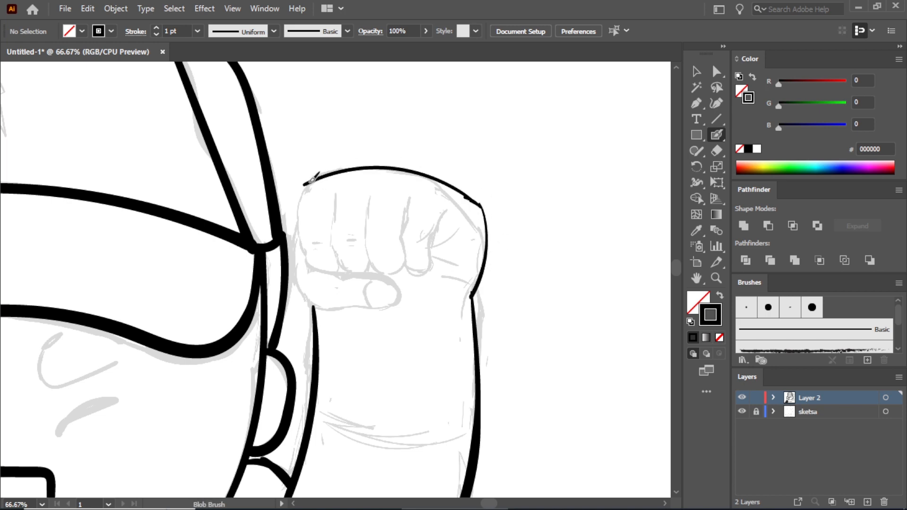
Step: Trace the four curled fingers and the thumb of the raised fist
{"action": "left_click_drag", "start_coordinate": [336, 271], "coordinate": [342, 272]}
{"action": "left_click_drag", "start_coordinate": [335, 196], "coordinate": [331, 226]}
{"action": "mouse_move", "coordinate": [409, 200]}
{"action": "left_mouse_down"}
{"action": "mouse_move", "coordinate": [406, 232]}
{"action": "mouse_move", "coordinate": [368, 273]}
{"action": "left_mouse_up"}
{"action": "left_click_drag", "start_coordinate": [433, 232], "coordinate": [410, 270]}
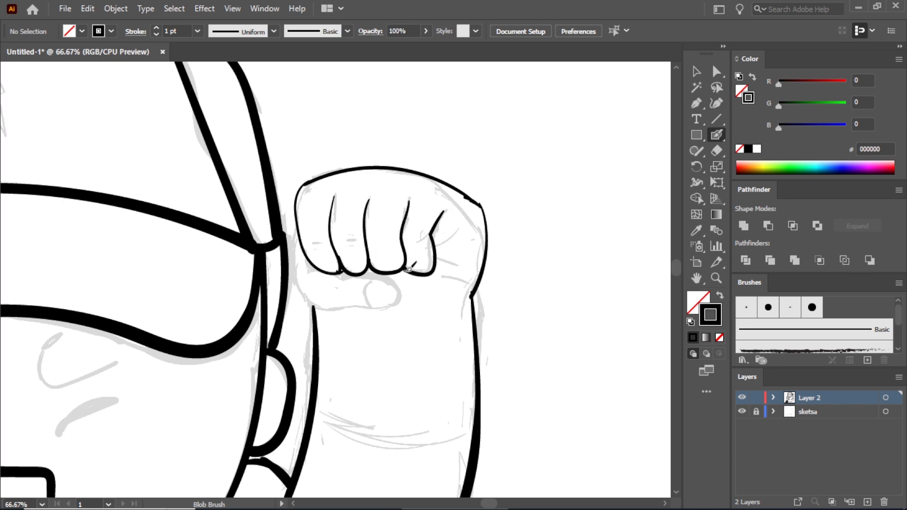
{"action": "mouse_move", "coordinate": [297, 228]}
{"action": "left_mouse_down"}
{"action": "mouse_move", "coordinate": [326, 307]}
{"action": "mouse_move", "coordinate": [376, 274]}
{"action": "left_mouse_up"}
Step: Trace the frowning eyebrow and the closed eye on the bent-arm side of the face
{"action": "scroll", "coordinate": [387, 261], "scroll_direction": "down", "scroll_amount": 5}
{"action": "scroll", "coordinate": [527, 284], "scroll_direction": "up", "scroll_amount": 4}
{"action": "left_click_drag", "start_coordinate": [439, 235], "coordinate": [367, 240]}
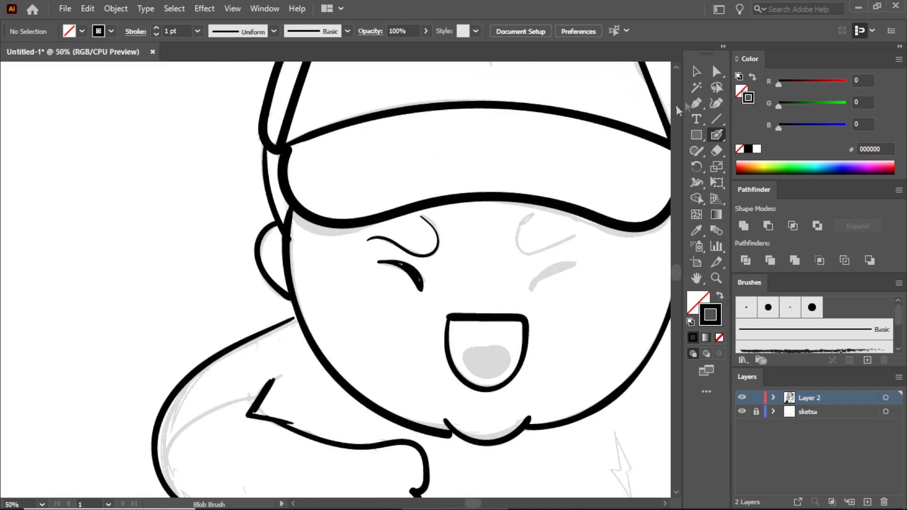
{"action": "scroll", "coordinate": [542, 195], "scroll_direction": "up", "scroll_amount": 2}
{"action": "mouse_move", "coordinate": [275, 345]}
{"action": "left_mouse_down"}
{"action": "mouse_move", "coordinate": [208, 324]}
{"action": "mouse_move", "coordinate": [255, 326]}
{"action": "left_mouse_up"}
Step: Select the traced eyebrow and eye together and create a mirrored copy of them with the Reflect tool
{"action": "key", "text": "v"}
{"action": "left_click", "coordinate": [333, 298]}
{"action": "left_click", "coordinate": [295, 357], "text": "shift"}
{"action": "left_click", "coordinate": [695, 165]}
{"action": "double_click", "coordinate": [695, 167]}
{"action": "key", "text": "Escape"}
{"action": "double_click", "coordinate": [699, 165]}
{"action": "key", "text": "Escape"}
{"action": "left_click_drag", "start_coordinate": [698, 166], "coordinate": [730, 180]}
{"action": "double_click", "coordinate": [696, 166]}
{"action": "left_click", "coordinate": [662, 349]}
Step: Move the mirrored eyebrow and eye onto the other side of the face and deselect them
{"action": "key", "text": "v"}
{"action": "scroll", "coordinate": [402, 266], "scroll_direction": "down", "scroll_amount": 3}
{"action": "left_click_drag", "start_coordinate": [376, 259], "coordinate": [466, 260]}
{"action": "left_click", "coordinate": [616, 292]}
Step: Erase small gaps in the leg lines where they meet the finished shoe's collar, separating leg and shoe
{"action": "scroll", "coordinate": [617, 294], "scroll_direction": "down", "scroll_amount": 3}
{"action": "scroll", "coordinate": [501, 326], "scroll_direction": "up", "scroll_amount": 5}
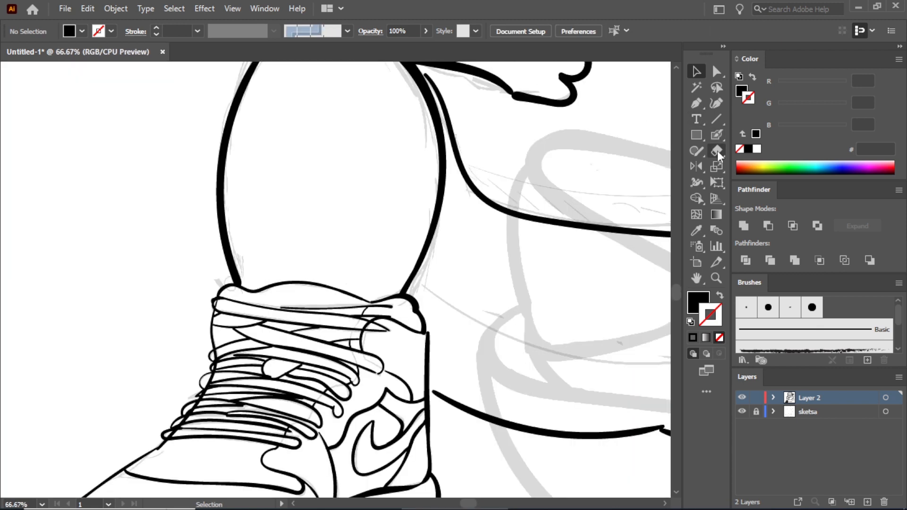
{"action": "left_click", "coordinate": [717, 150]}
{"action": "scroll", "coordinate": [339, 377], "scroll_direction": "up", "scroll_amount": 1}
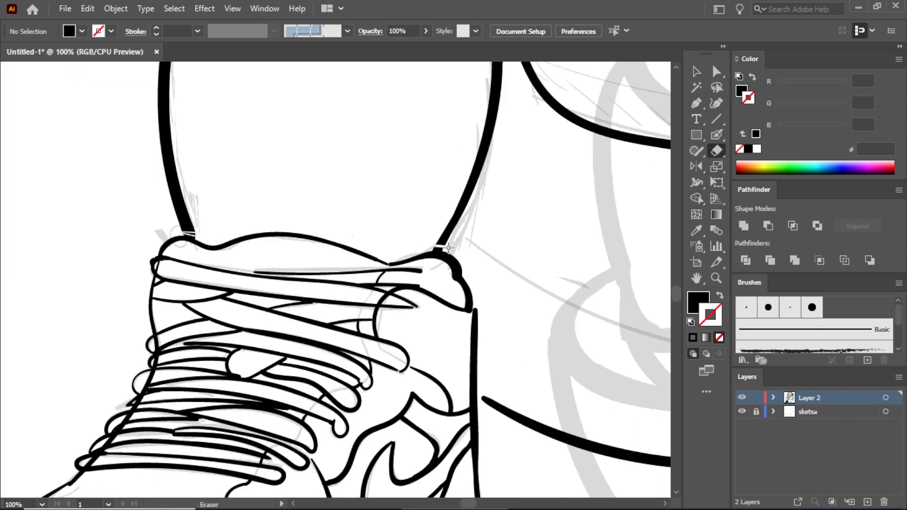
Step: Select the finished shoe's linework and create a mirrored copy of it with the Reflect tool
{"action": "left_click", "coordinate": [697, 75]}
{"action": "scroll", "coordinate": [403, 278], "scroll_direction": "down", "scroll_amount": 4}
{"action": "left_click", "coordinate": [420, 350]}
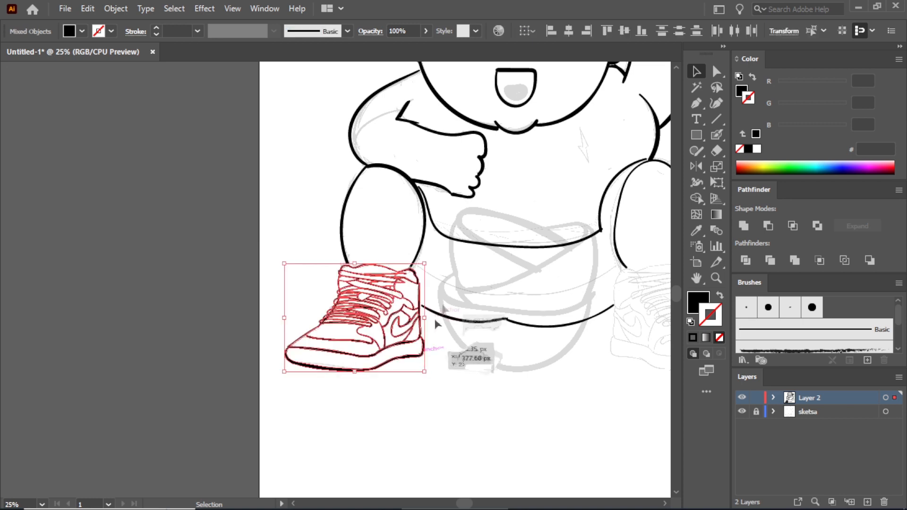
{"action": "double_click", "coordinate": [696, 166]}
{"action": "left_click", "coordinate": [665, 349]}
Step: Move the mirrored shoe onto the sketched foot below the other knee and deselect it
{"action": "scroll", "coordinate": [462, 378], "scroll_direction": "down", "scroll_amount": 3}
{"action": "left_click", "coordinate": [696, 73]}
{"action": "scroll", "coordinate": [557, 361], "scroll_direction": "up", "scroll_amount": 1}
{"action": "left_click_drag", "start_coordinate": [321, 385], "coordinate": [542, 378]}
{"action": "left_click", "coordinate": [488, 421]}
Step: Extend the curved line between the shoes with the Blob Brush until it meets the mirrored shoe
{"action": "scroll", "coordinate": [488, 421], "scroll_direction": "up", "scroll_amount": 1}
{"action": "scroll", "coordinate": [387, 317], "scroll_direction": "up", "scroll_amount": 1}
{"action": "key", "text": "shift+b"}
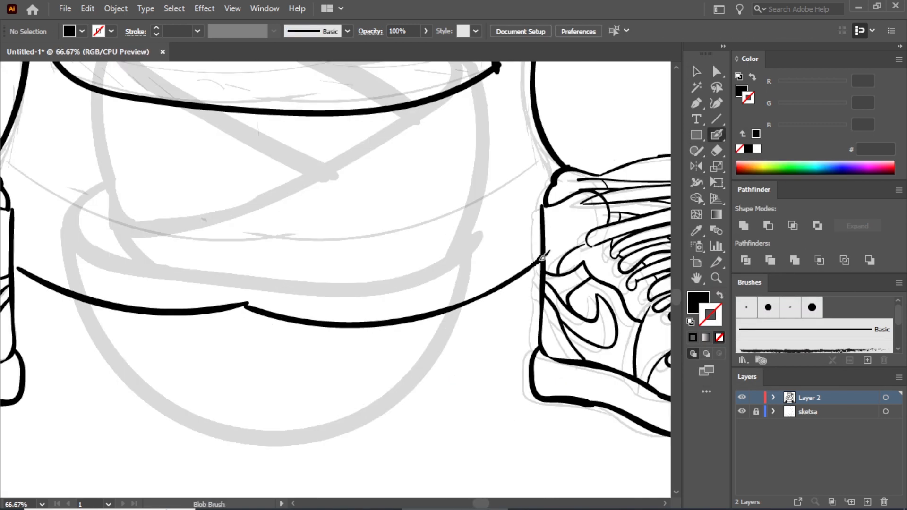
{"action": "scroll", "coordinate": [576, 250], "scroll_direction": "down", "scroll_amount": 6}
Step: Erase the traced lines of the bent forearm and its fist with the Eraser tool
{"action": "scroll", "coordinate": [590, 222], "scroll_direction": "up", "scroll_amount": 3}
{"action": "scroll", "coordinate": [475, 313], "scroll_direction": "down", "scroll_amount": 1}
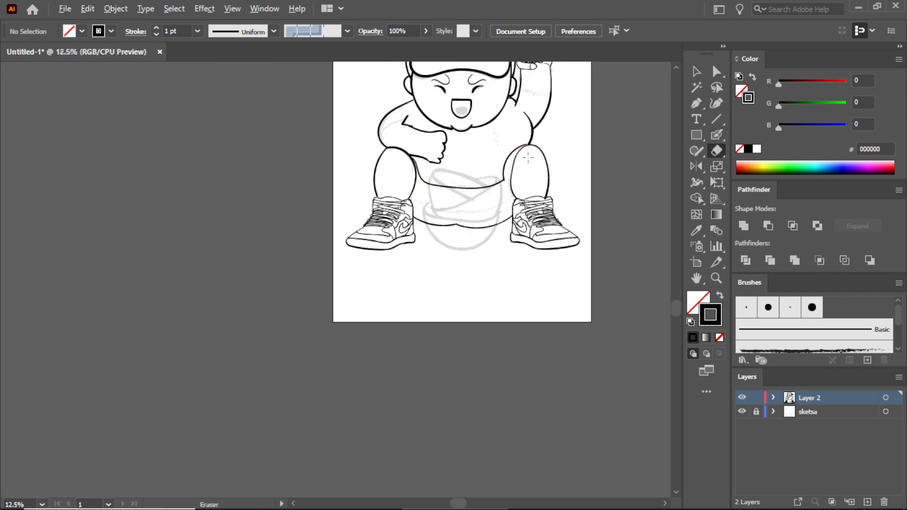
{"action": "scroll", "coordinate": [387, 119], "scroll_direction": "up", "scroll_amount": 6}
{"action": "key", "text": "shift+e"}
{"action": "mouse_move", "coordinate": [223, 119]}
{"action": "left_mouse_down"}
{"action": "mouse_move", "coordinate": [184, 156]}
{"action": "mouse_move", "coordinate": [250, 207]}
{"action": "left_mouse_up"}
{"action": "left_click_drag", "start_coordinate": [508, 384], "coordinate": [567, 280]}
{"action": "left_click_drag", "start_coordinate": [524, 397], "coordinate": [314, 331]}
{"action": "mouse_move", "coordinate": [528, 372]}
{"action": "left_mouse_down"}
{"action": "mouse_move", "coordinate": [452, 142]}
{"action": "mouse_move", "coordinate": [551, 245]}
{"action": "mouse_move", "coordinate": [514, 354]}
{"action": "left_mouse_up"}
Step: Redraw the bent forearm, its fist and the short sleeve's hem along the sketch with the Blob Brush
{"action": "scroll", "coordinate": [515, 354], "scroll_direction": "down", "scroll_amount": 4}
{"action": "key", "text": "shift+b"}
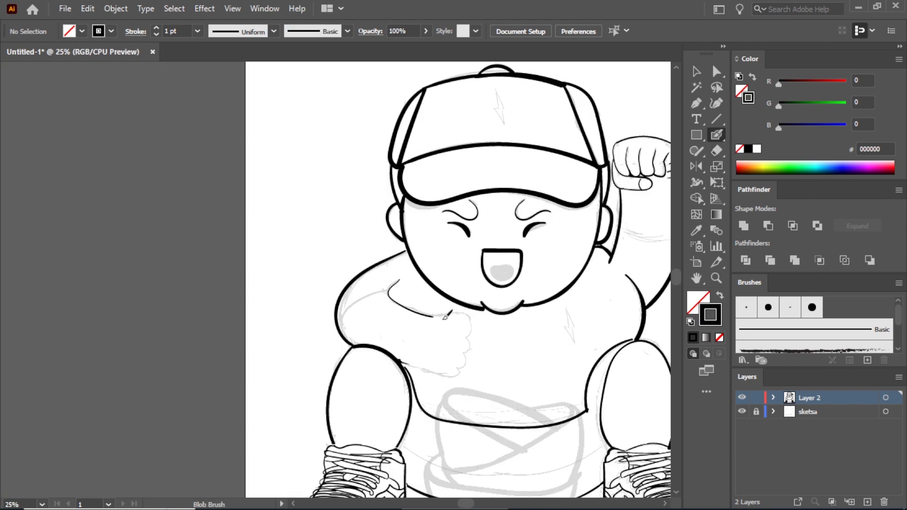
{"action": "scroll", "coordinate": [460, 364], "scroll_direction": "up", "scroll_amount": 3}
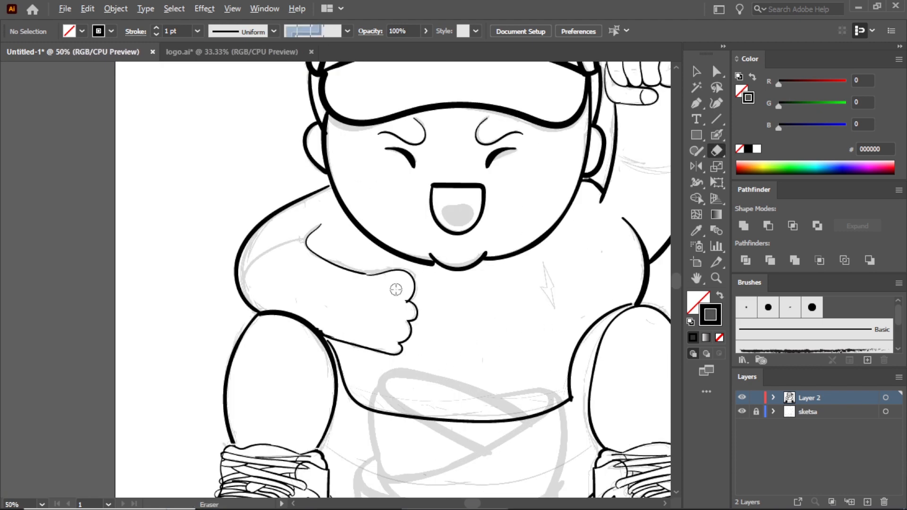
{"action": "left_click_drag", "start_coordinate": [161, 271], "coordinate": [269, 249]}
{"action": "left_click_drag", "start_coordinate": [253, 156], "coordinate": [264, 201]}
{"action": "mouse_move", "coordinate": [266, 214]}
{"action": "left_mouse_down"}
{"action": "mouse_move", "coordinate": [272, 242]}
{"action": "mouse_move", "coordinate": [360, 271]}
{"action": "left_mouse_up"}
{"action": "scroll", "coordinate": [317, 217], "scroll_direction": "down", "scroll_amount": 3}
{"action": "scroll", "coordinate": [388, 238], "scroll_direction": "up", "scroll_amount": 2}
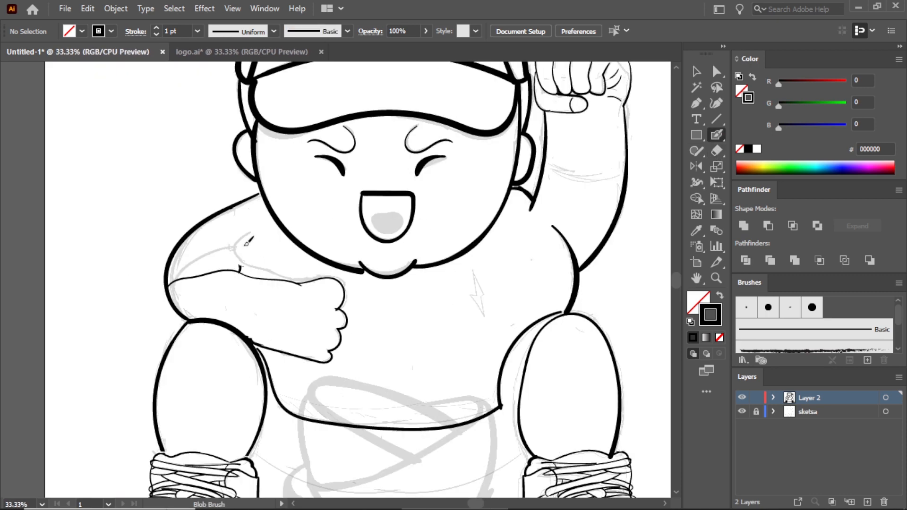
Step: Draw the outer curve of the raised arm's sleeve, from the forearm down to the side of the body
{"action": "key", "text": "shift+e"}
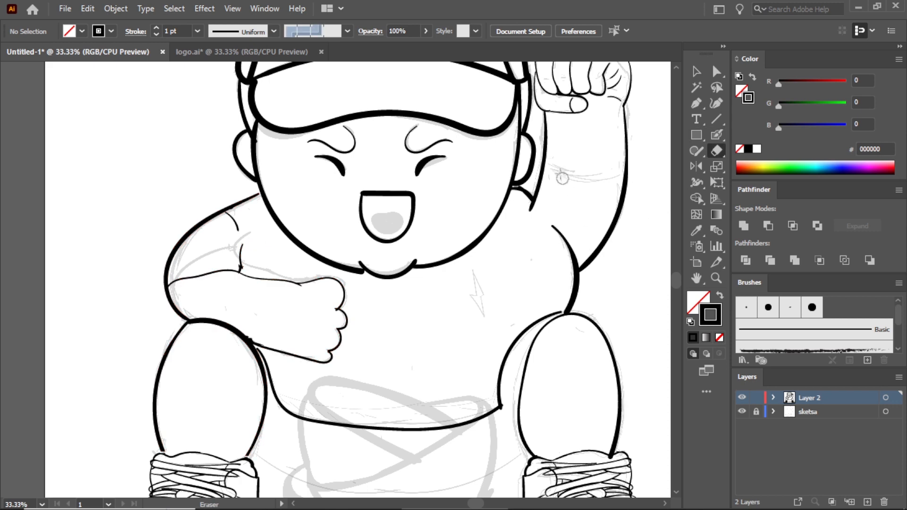
{"action": "key", "text": "shift+b"}
{"action": "left_click_drag", "start_coordinate": [620, 207], "coordinate": [580, 278]}
{"action": "key", "text": "ctrl+z"}
{"action": "left_click_drag", "start_coordinate": [627, 180], "coordinate": [581, 278]}
Step: Add a new layer above the line art and toggle the sketch layer's visibility to check the tracing
{"action": "scroll", "coordinate": [588, 264], "scroll_direction": "down", "scroll_amount": 4}
{"action": "left_click", "coordinate": [867, 502]}
{"action": "left_click", "coordinate": [742, 426]}
{"action": "left_click", "coordinate": [742, 426]}
{"action": "left_click", "coordinate": [742, 426]}
{"action": "left_click", "coordinate": [741, 426]}
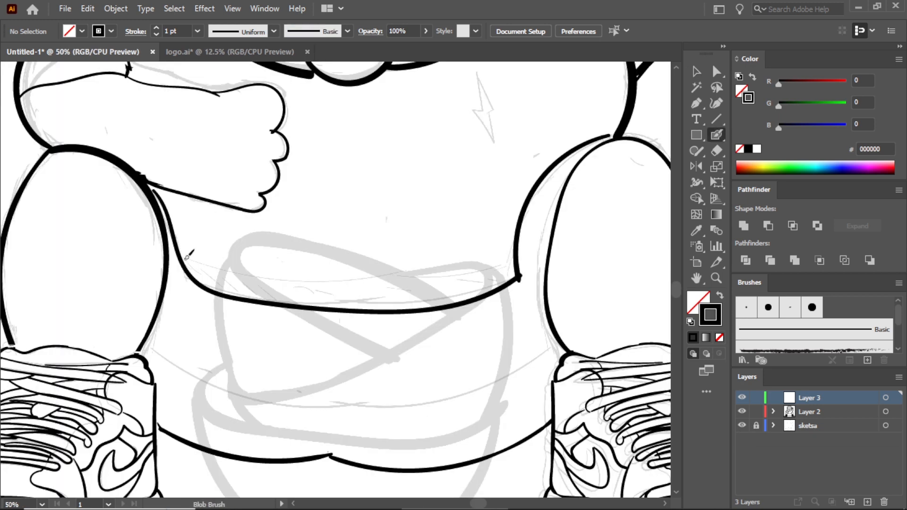
Step: Draw the shorts' waistband, round button and curved fly lines with the Blob Brush on the new layer
{"action": "left_click_drag", "start_coordinate": [181, 259], "coordinate": [510, 260]}
{"action": "left_click_drag", "start_coordinate": [326, 311], "coordinate": [312, 455]}
{"action": "left_click_drag", "start_coordinate": [356, 327], "coordinate": [350, 354]}
{"action": "scroll", "coordinate": [355, 350], "scroll_direction": "down", "scroll_amount": 4}
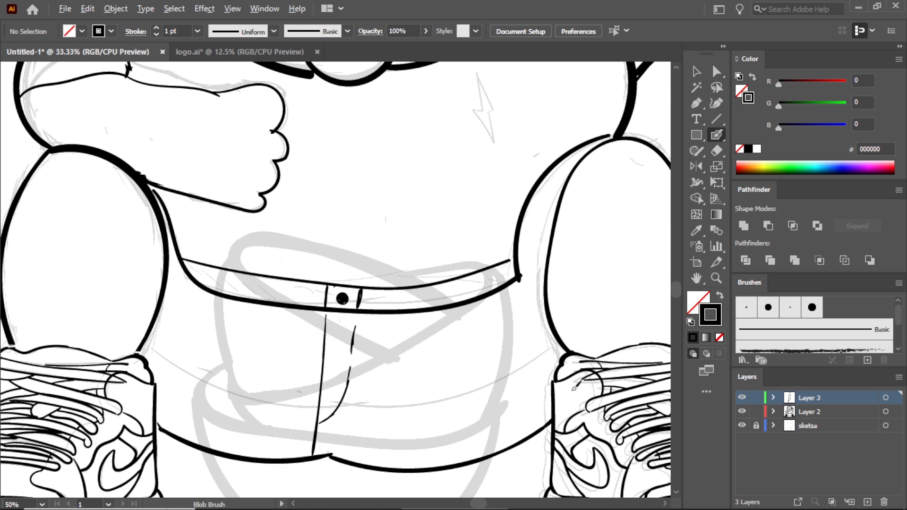
Step: Erase surplus lines on the raised arm's sleeve and the shoulder outline above the bent forearm
{"action": "scroll", "coordinate": [478, 348], "scroll_direction": "up", "scroll_amount": 1}
{"action": "key", "text": "shift+e"}
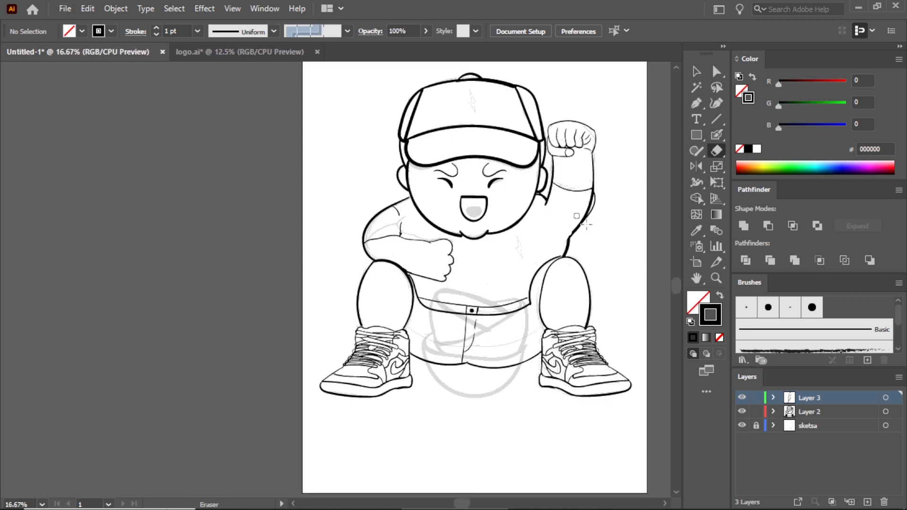
{"action": "scroll", "coordinate": [562, 206], "scroll_direction": "up", "scroll_amount": 1}
{"action": "scroll", "coordinate": [513, 273], "scroll_direction": "down", "scroll_amount": 3}
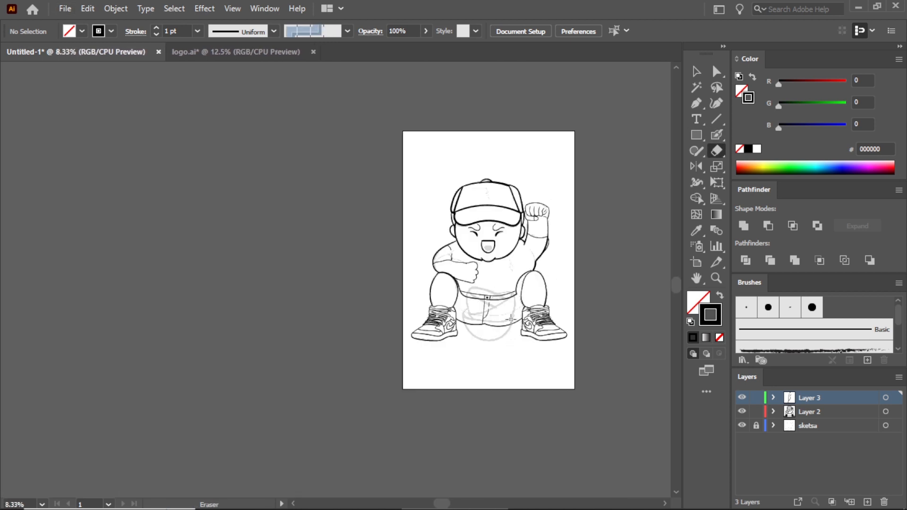
{"action": "mouse_move", "coordinate": [425, 177]}
{"action": "left_mouse_down"}
{"action": "mouse_move", "coordinate": [378, 209]}
{"action": "mouse_move", "coordinate": [409, 234]}
{"action": "left_mouse_up"}
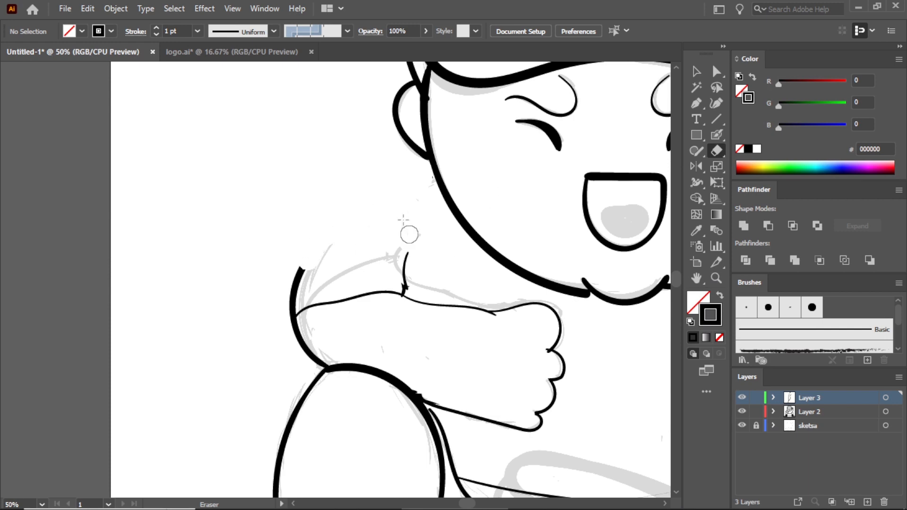
Step: Redraw the shoulder outline from the jaw down to the bent arm and thicken the short shoulder crease
{"action": "key", "text": "shift+b"}
{"action": "mouse_move", "coordinate": [434, 176]}
{"action": "left_mouse_down"}
{"action": "mouse_move", "coordinate": [297, 270]}
{"action": "mouse_move", "coordinate": [290, 310]}
{"action": "left_mouse_up"}
{"action": "key", "text": "ctrl+z"}
{"action": "mouse_move", "coordinate": [432, 165]}
{"action": "left_mouse_down"}
{"action": "mouse_move", "coordinate": [395, 183]}
{"action": "mouse_move", "coordinate": [294, 287]}
{"action": "left_mouse_up"}
{"action": "key", "text": "ctrl+z"}
{"action": "left_click_drag", "start_coordinate": [380, 220], "coordinate": [358, 201]}
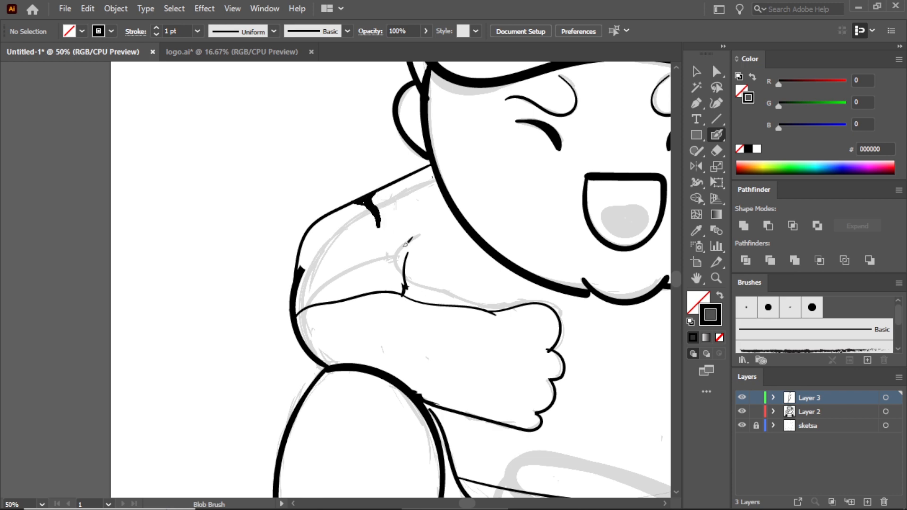
Step: Erase the short crease rising from the bent forearm's sleeve hem and redraw it slightly farther outward
{"action": "key", "text": "shift+e"}
{"action": "mouse_move", "coordinate": [405, 284]}
{"action": "left_mouse_down"}
{"action": "mouse_move", "coordinate": [408, 251]}
{"action": "mouse_move", "coordinate": [397, 270]}
{"action": "left_mouse_up"}
{"action": "key", "text": "shift+b"}
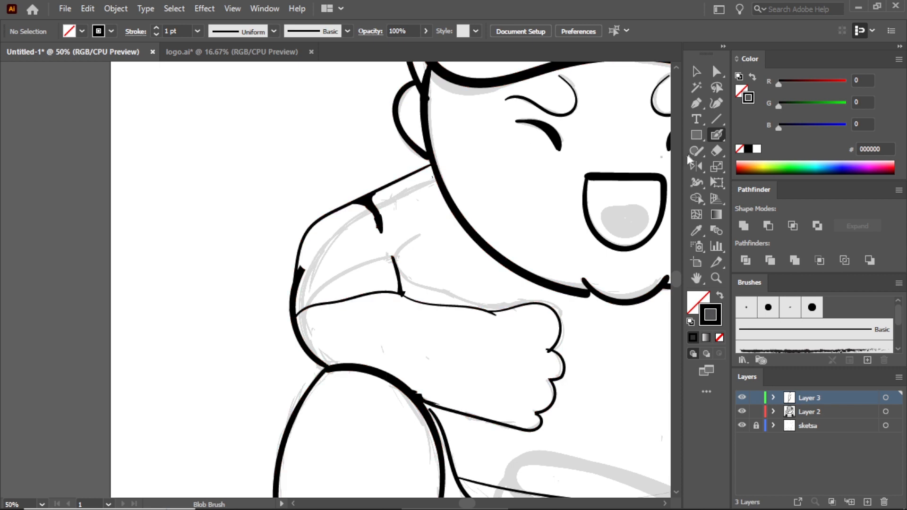
Step: Erase the uneven outer edge of the bent arm's sleeve and retouch it with the Blob Brush
{"action": "key", "text": "shift+e"}
{"action": "key", "text": "ctrl+minus"}
{"action": "key", "text": "ctrl+minus"}
{"action": "key", "text": "ctrl+minus"}
{"action": "key", "text": "ctrl+minus"}
{"action": "scroll", "coordinate": [380, 239], "scroll_direction": "up", "scroll_amount": 4}
{"action": "mouse_move", "coordinate": [311, 232]}
{"action": "left_mouse_down"}
{"action": "mouse_move", "coordinate": [272, 272]}
{"action": "mouse_move", "coordinate": [270, 303]}
{"action": "left_mouse_up"}
{"action": "key", "text": "shift+b"}
{"action": "mouse_move", "coordinate": [323, 223]}
{"action": "left_mouse_down"}
{"action": "mouse_move", "coordinate": [291, 254]}
{"action": "mouse_move", "coordinate": [315, 231]}
{"action": "left_mouse_up"}
{"action": "scroll", "coordinate": [334, 258], "scroll_direction": "down", "scroll_amount": 5}
{"action": "scroll", "coordinate": [334, 251], "scroll_direction": "up", "scroll_amount": 2}
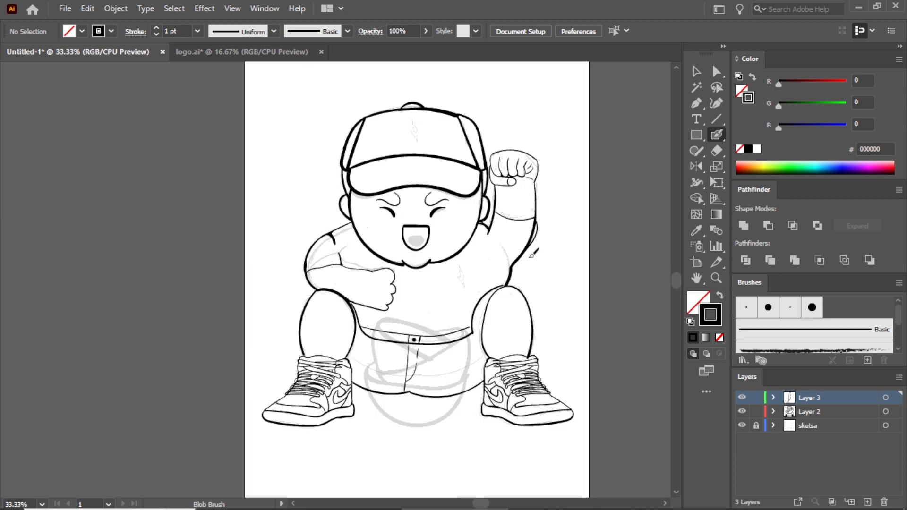
Step: Clean up the raised arm's sleeve with the Eraser and redraw its outline and hem corner
{"action": "key", "text": "shift+e"}
{"action": "left_click_drag", "start_coordinate": [543, 186], "coordinate": [530, 206]}
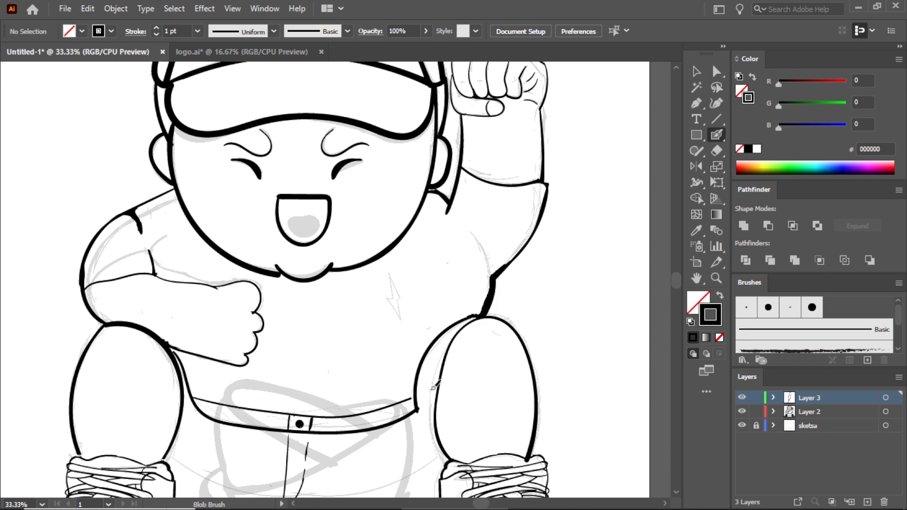
{"action": "scroll", "coordinate": [434, 387], "scroll_direction": "up", "scroll_amount": 2}
{"action": "scroll", "coordinate": [440, 360], "scroll_direction": "down", "scroll_amount": 2}
{"action": "scroll", "coordinate": [228, 198], "scroll_direction": "up", "scroll_amount": 2}
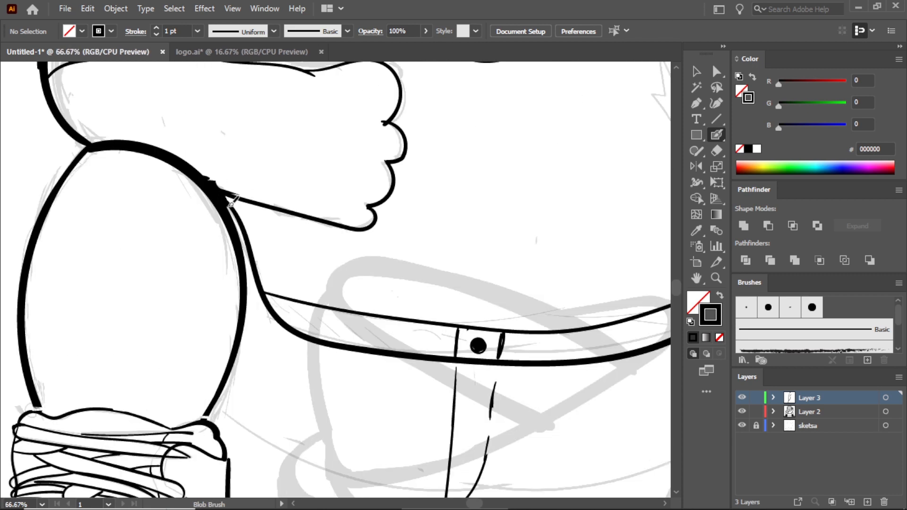
{"action": "scroll", "coordinate": [491, 350], "scroll_direction": "down", "scroll_amount": 4}
{"action": "scroll", "coordinate": [521, 265], "scroll_direction": "up", "scroll_amount": 2}
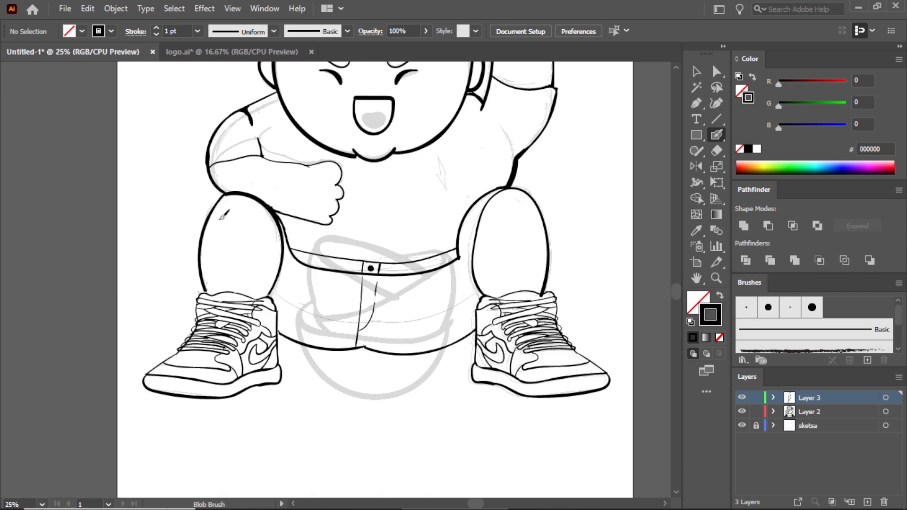
Step: Draw a small knee crease, make a mirrored copy with Reflect and place it on the other knee
{"action": "left_click", "coordinate": [235, 216]}
{"action": "double_click", "coordinate": [697, 166]}
{"action": "left_click", "coordinate": [656, 366]}
{"action": "left_click", "coordinate": [696, 71]}
{"action": "left_click_drag", "start_coordinate": [233, 214], "coordinate": [518, 211]}
{"action": "left_click", "coordinate": [603, 187]}
Step: Hide the sketch layer and paint a solid black tongue shape inside the open mouth with the Blob Brush
{"action": "scroll", "coordinate": [567, 198], "scroll_direction": "down", "scroll_amount": 2}
{"action": "scroll", "coordinate": [439, 231], "scroll_direction": "up", "scroll_amount": 5}
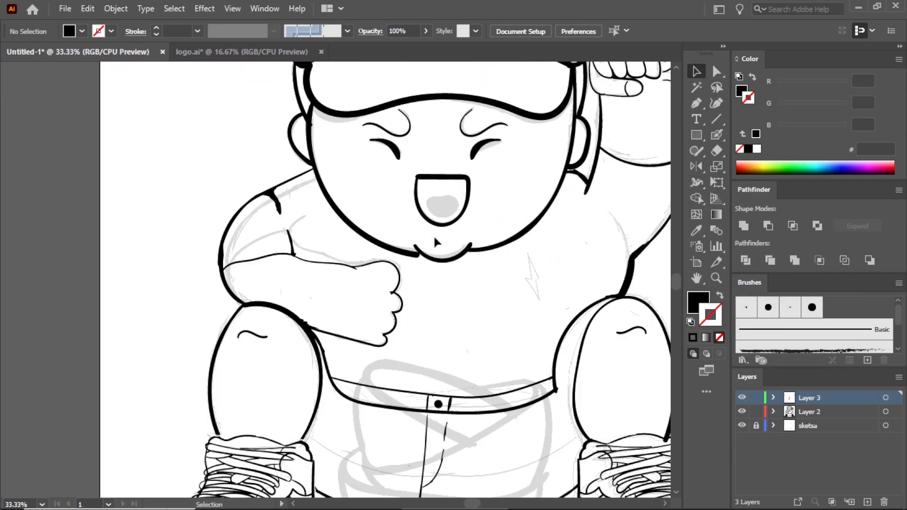
{"action": "key", "text": "shift+b"}
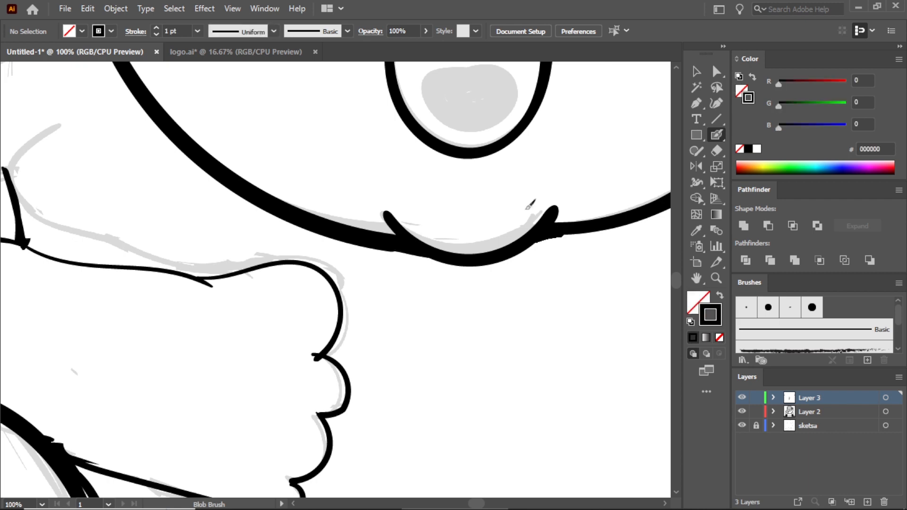
{"action": "scroll", "coordinate": [562, 232], "scroll_direction": "down", "scroll_amount": 6}
{"action": "left_click", "coordinate": [741, 425]}
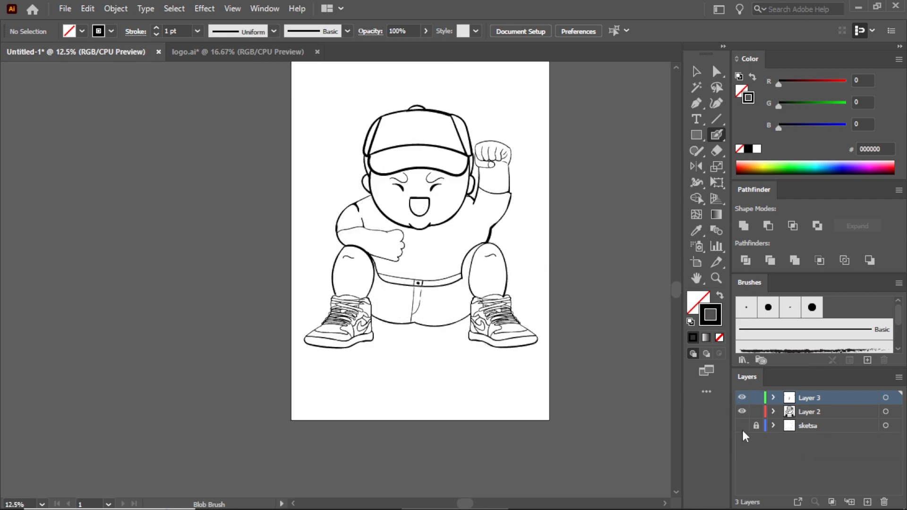
{"action": "scroll", "coordinate": [416, 210], "scroll_direction": "up", "scroll_amount": 6}
{"action": "left_click_drag", "start_coordinate": [378, 180], "coordinate": [395, 176]}
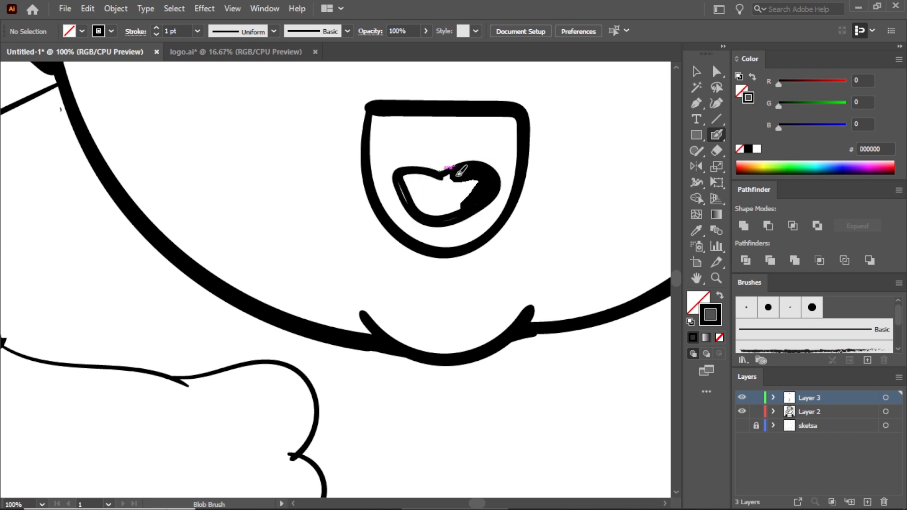
{"action": "scroll", "coordinate": [462, 182], "scroll_direction": "down", "scroll_amount": 7}
{"action": "scroll", "coordinate": [462, 182], "scroll_direction": "up", "scroll_amount": 2}
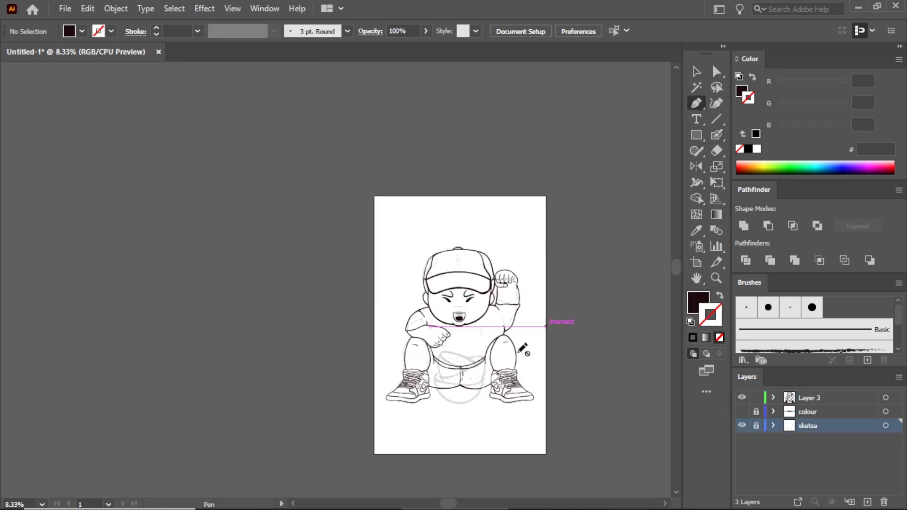
Step: Hide the character line-art layer and create a new layer on top for tracing the sketched bowls
{"action": "scroll", "coordinate": [472, 284], "scroll_direction": "up", "scroll_amount": 1}
{"action": "left_click", "coordinate": [742, 398]}
{"action": "key", "text": "ctrl+l"}
{"action": "scroll", "coordinate": [398, 446], "scroll_direction": "up", "scroll_amount": 2}
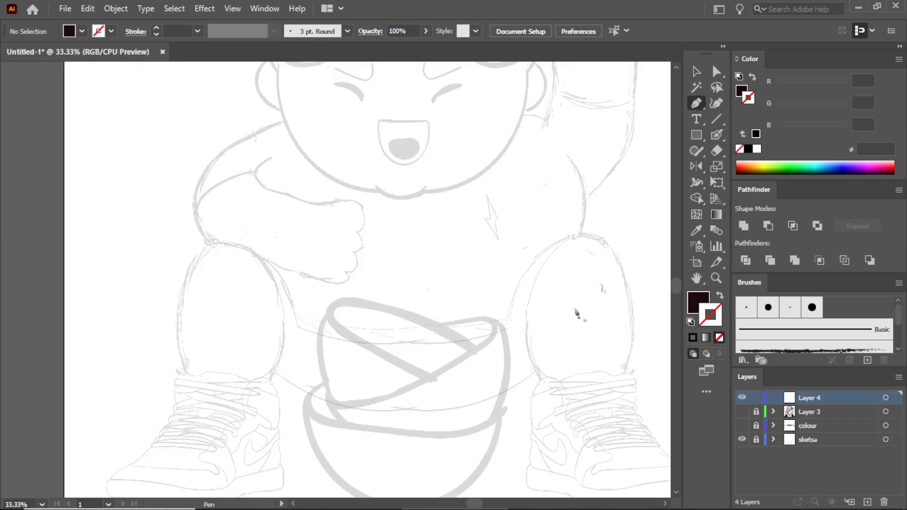
Step: Trace the topmost bowl's tilted rim with the Pen tool, using a dark stroke and no fill
{"action": "left_click", "coordinate": [428, 376]}
{"action": "mouse_move", "coordinate": [329, 312]}
{"action": "left_mouse_down"}
{"action": "mouse_move", "coordinate": [398, 313]}
{"action": "mouse_move", "coordinate": [349, 306]}
{"action": "left_mouse_up"}
{"action": "key", "text": "shift+x"}
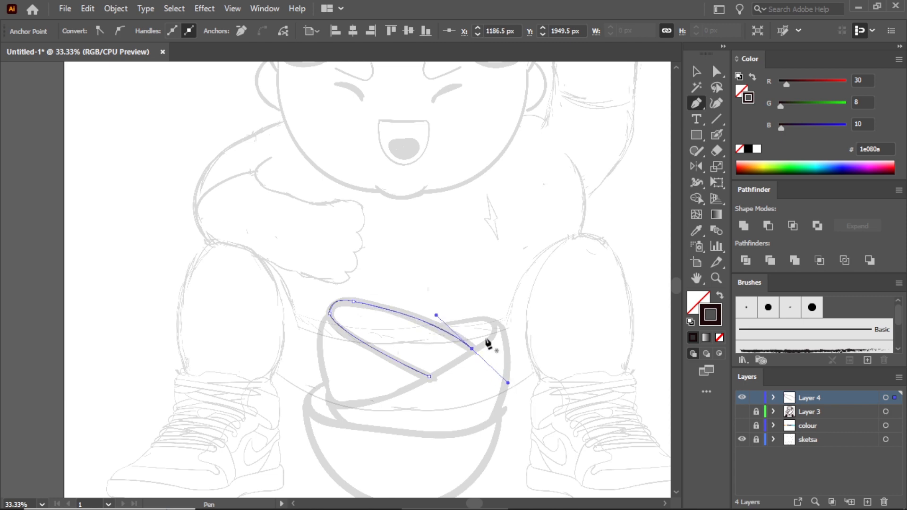
{"action": "key", "text": "Return"}
Step: Trace the crossing rim of the second bowl and the topmost bowl's outer side with the Pen tool
{"action": "left_click_drag", "start_coordinate": [330, 393], "coordinate": [405, 396]}
{"action": "left_click", "coordinate": [400, 393]}
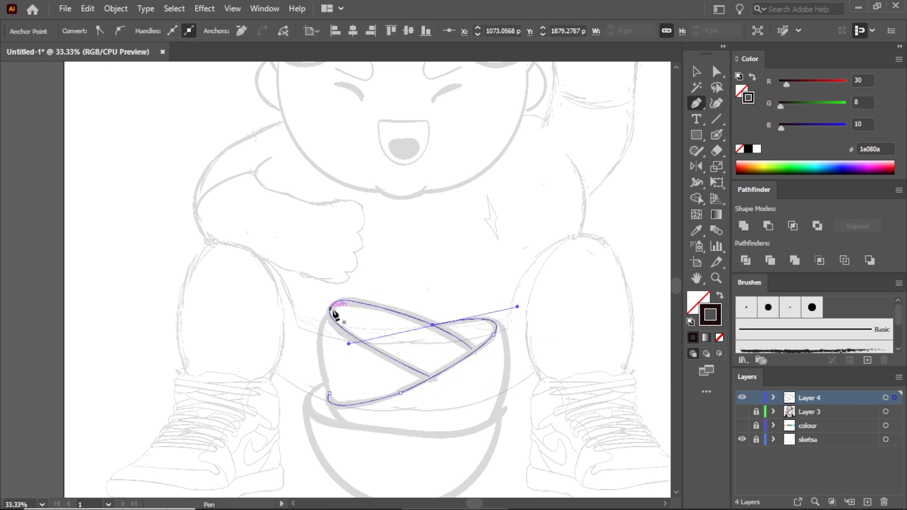
{"action": "left_click_drag", "start_coordinate": [330, 309], "coordinate": [335, 404]}
{"action": "left_click_drag", "start_coordinate": [356, 454], "coordinate": [354, 454]}
Step: Trace the lowest bowl's rim as a smooth curve from its upper corner across to the opposite side
{"action": "scroll", "coordinate": [354, 453], "scroll_direction": "up", "scroll_amount": 1}
{"action": "left_click", "coordinate": [317, 342]}
{"action": "left_click_drag", "start_coordinate": [284, 377], "coordinate": [288, 389]}
{"action": "left_click", "coordinate": [283, 377]}
{"action": "left_click_drag", "start_coordinate": [556, 404], "coordinate": [604, 358]}
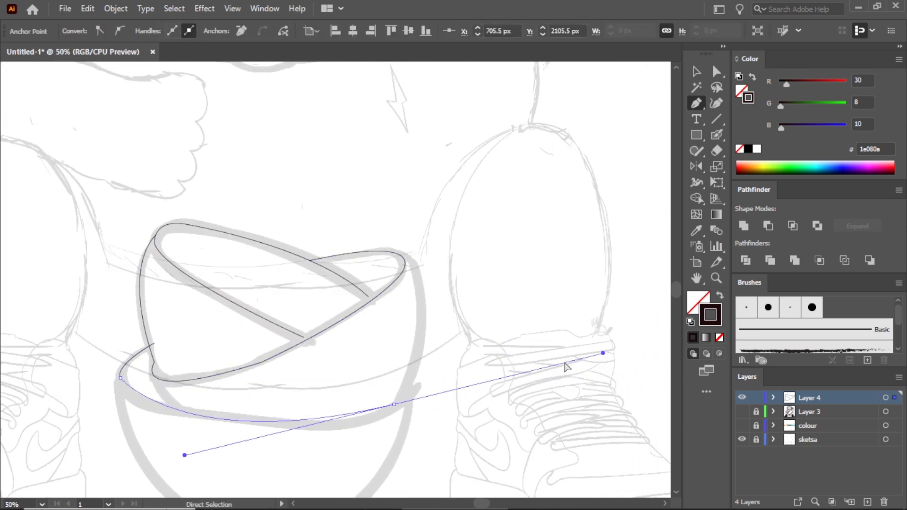
{"action": "left_click_drag", "start_coordinate": [258, 426], "coordinate": [258, 425]}
{"action": "left_click_drag", "start_coordinate": [405, 395], "coordinate": [492, 345]}
{"action": "left_click", "coordinate": [405, 395]}
Step: Trace the lowest bowl's rounded bottom and the second bowl's outer side with the Pen tool
{"action": "scroll", "coordinate": [418, 389], "scroll_direction": "down", "scroll_amount": 2}
{"action": "scroll", "coordinate": [359, 439], "scroll_direction": "up", "scroll_amount": 3}
{"action": "scroll", "coordinate": [325, 436], "scroll_direction": "down", "scroll_amount": 5}
{"action": "scroll", "coordinate": [321, 418], "scroll_direction": "up", "scroll_amount": 2}
{"action": "left_click", "coordinate": [173, 260]}
{"action": "left_click_drag", "start_coordinate": [485, 429], "coordinate": [468, 418]}
{"action": "left_click", "coordinate": [317, 422]}
{"action": "left_click_drag", "start_coordinate": [454, 284], "coordinate": [415, 209]}
{"action": "left_click_drag", "start_coordinate": [453, 151], "coordinate": [454, 150]}
{"action": "key", "text": "v"}
{"action": "left_click", "coordinate": [571, 194]}
{"action": "scroll", "coordinate": [454, 400], "scroll_direction": "down", "scroll_amount": 2}
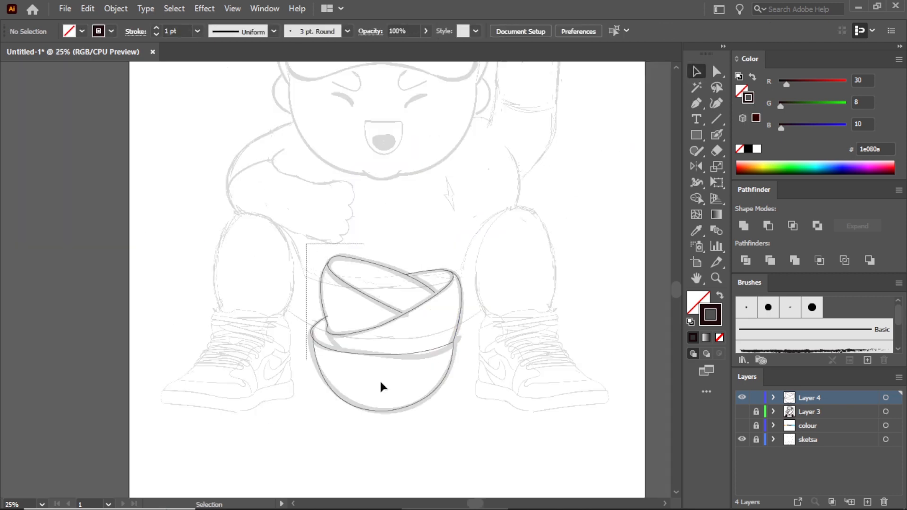
Step: Select all the bowl outlines and set their stroke weight to 10 pt
{"action": "left_click_drag", "start_coordinate": [306, 242], "coordinate": [472, 402]}
{"action": "left_click", "coordinate": [198, 32]}
{"action": "left_click", "coordinate": [208, 179]}
{"action": "left_click", "coordinate": [197, 31]}
{"action": "left_click", "coordinate": [221, 222]}
{"action": "left_click", "coordinate": [223, 226]}
Step: Adjust the end points of the lowest bowl's bottom curve with Direct Selection to meet its rim
{"action": "scroll", "coordinate": [456, 360], "scroll_direction": "up", "scroll_amount": 2}
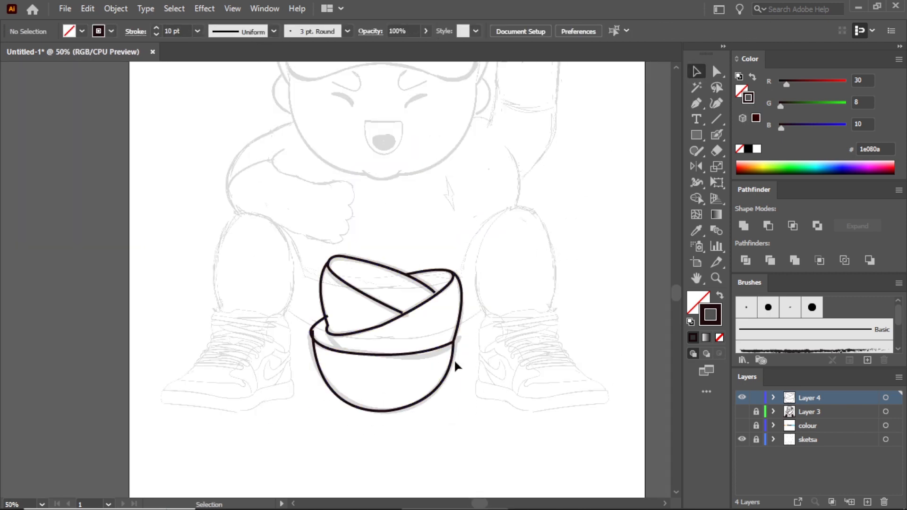
{"action": "key", "text": "a"}
{"action": "left_click_drag", "start_coordinate": [452, 324], "coordinate": [456, 310]}
{"action": "key", "text": "ctrl+z"}
{"action": "left_click_drag", "start_coordinate": [456, 441], "coordinate": [462, 468]}
{"action": "left_click_drag", "start_coordinate": [172, 301], "coordinate": [169, 305]}
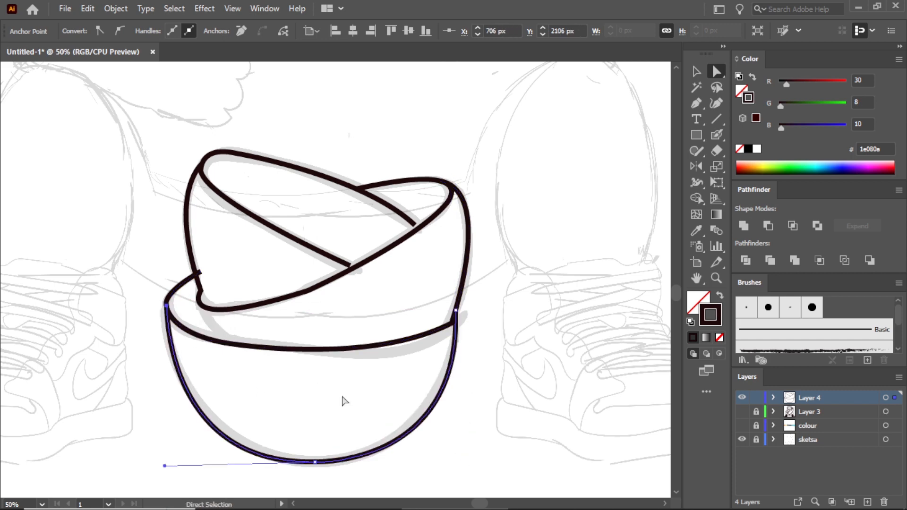
{"action": "left_click", "coordinate": [343, 400]}
Step: Fine-tune the anchor points where the stacked bowls' outlines meet so their corners join cleanly
{"action": "scroll", "coordinate": [193, 273], "scroll_direction": "up", "scroll_amount": 2}
{"action": "left_click_drag", "start_coordinate": [506, 258], "coordinate": [510, 261]}
{"action": "scroll", "coordinate": [520, 269], "scroll_direction": "down", "scroll_amount": 2}
{"action": "scroll", "coordinate": [600, 231], "scroll_direction": "up", "scroll_amount": 2}
{"action": "left_click_drag", "start_coordinate": [558, 216], "coordinate": [563, 221]}
{"action": "left_click", "coordinate": [126, 311]}
{"action": "left_click_drag", "start_coordinate": [125, 311], "coordinate": [119, 313]}
{"action": "left_click", "coordinate": [222, 326]}
{"action": "scroll", "coordinate": [224, 325], "scroll_direction": "down", "scroll_amount": 3}
{"action": "left_click", "coordinate": [264, 335]}
{"action": "left_click", "coordinate": [305, 154]}
{"action": "scroll", "coordinate": [550, 141], "scroll_direction": "down", "scroll_amount": 2}
{"action": "scroll", "coordinate": [406, 283], "scroll_direction": "up", "scroll_amount": 2}
Step: Draw a short Pen curve from the topmost bowl's lower corner down to the lowest bowl's rim
{"action": "left_click", "coordinate": [697, 102]}
{"action": "scroll", "coordinate": [520, 199], "scroll_direction": "up", "scroll_amount": 2}
{"action": "left_click", "coordinate": [173, 261]}
{"action": "left_click_drag", "start_coordinate": [228, 313], "coordinate": [243, 329]}
{"action": "key", "text": "v"}
{"action": "left_click", "coordinate": [439, 270]}
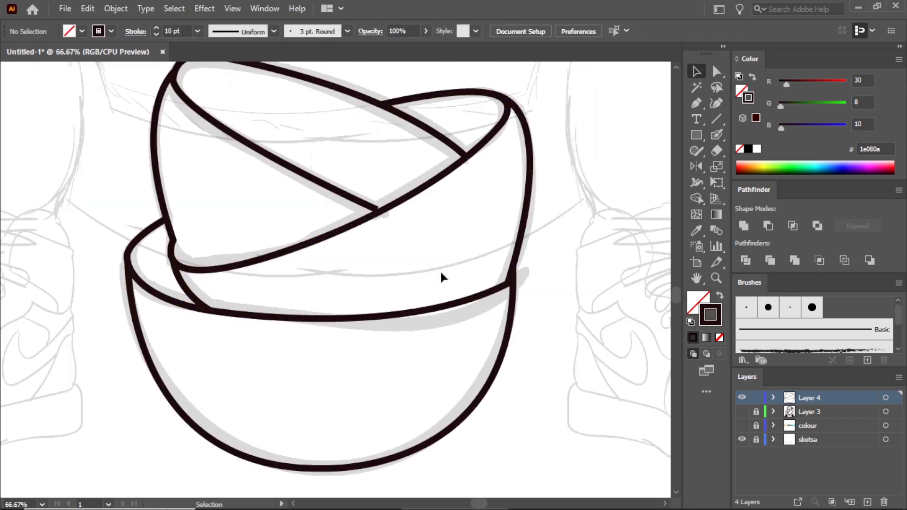
Step: Reshape the second bowl's outer side by adjusting its anchor points and curve handles with Direct Selection
{"action": "scroll", "coordinate": [441, 270], "scroll_direction": "down", "scroll_amount": 2}
{"action": "scroll", "coordinate": [488, 267], "scroll_direction": "up", "scroll_amount": 2}
{"action": "left_click", "coordinate": [468, 258]}
{"action": "key", "text": "a"}
{"action": "left_click_drag", "start_coordinate": [462, 290], "coordinate": [463, 272]}
{"action": "left_click", "coordinate": [518, 274]}
{"action": "left_click", "coordinate": [486, 162]}
{"action": "left_click_drag", "start_coordinate": [518, 117], "coordinate": [532, 159]}
{"action": "left_click_drag", "start_coordinate": [445, 98], "coordinate": [457, 103]}
{"action": "left_click_drag", "start_coordinate": [546, 166], "coordinate": [521, 161]}
{"action": "left_click", "coordinate": [520, 211]}
{"action": "scroll", "coordinate": [519, 212], "scroll_direction": "down", "scroll_amount": 3}
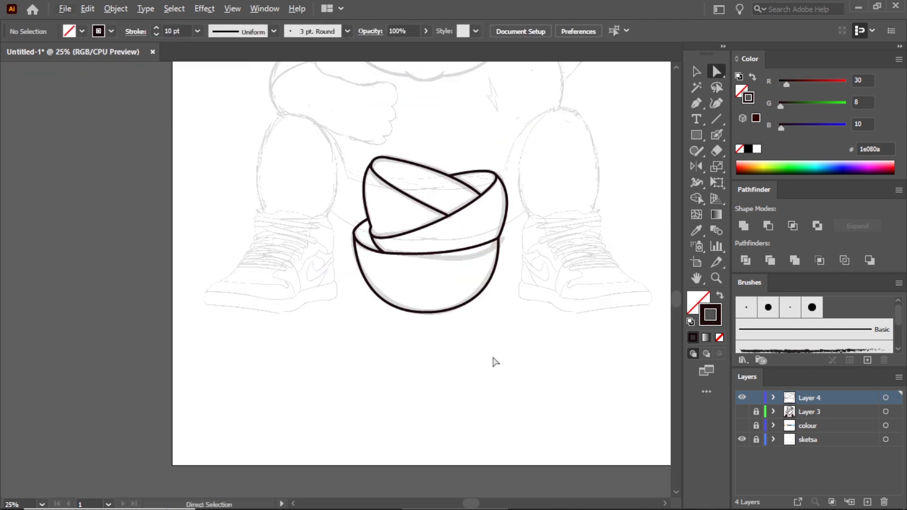
Step: Show the character line-art layer together with the bowls and hide the sketch layer
{"action": "scroll", "coordinate": [492, 359], "scroll_direction": "down", "scroll_amount": 1}
{"action": "scroll", "coordinate": [489, 307], "scroll_direction": "up", "scroll_amount": 1}
{"action": "left_click", "coordinate": [742, 412]}
{"action": "scroll", "coordinate": [554, 425], "scroll_direction": "down", "scroll_amount": 1}
{"action": "left_click", "coordinate": [742, 439]}
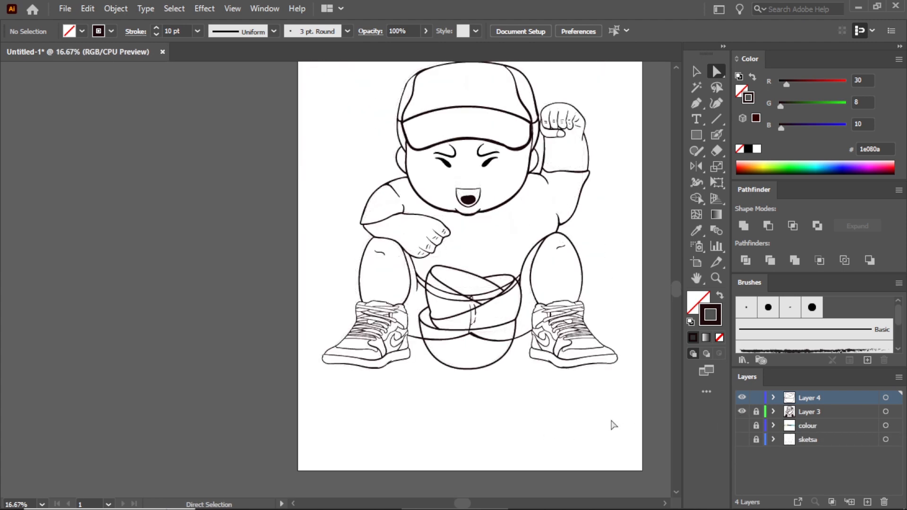
Step: Hide Layer 4 and unlock Layer 3 as the active layer for adding colour behind the line art
{"action": "left_click", "coordinate": [742, 398]}
{"action": "left_click", "coordinate": [697, 135]}
{"action": "scroll", "coordinate": [470, 265], "scroll_direction": "down", "scroll_amount": 2}
{"action": "left_click", "coordinate": [696, 135]}
{"action": "left_click", "coordinate": [816, 411]}
{"action": "left_click", "coordinate": [756, 411]}
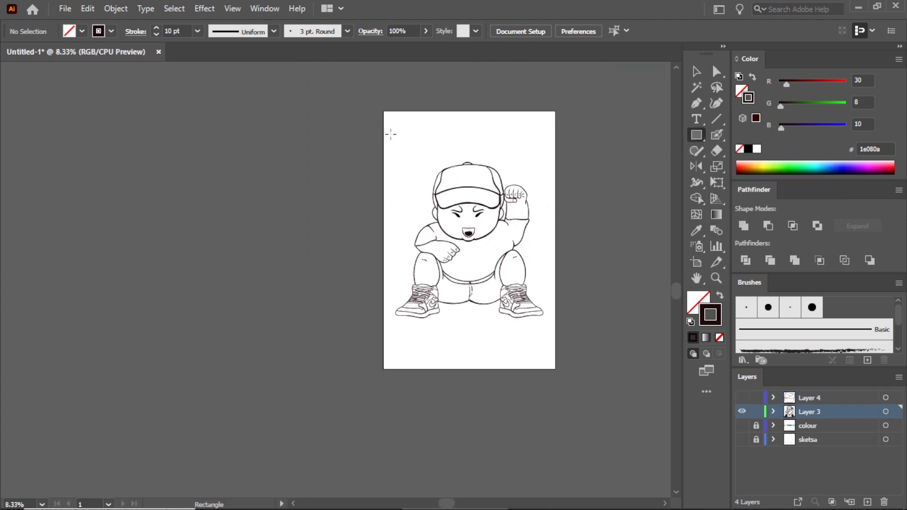
Step: Draw a rectangle around the boy, sample the cream swatch for its fill, and cut the rectangle away
{"action": "left_click_drag", "start_coordinate": [390, 133], "coordinate": [552, 340]}
{"action": "left_click", "coordinate": [696, 230]}
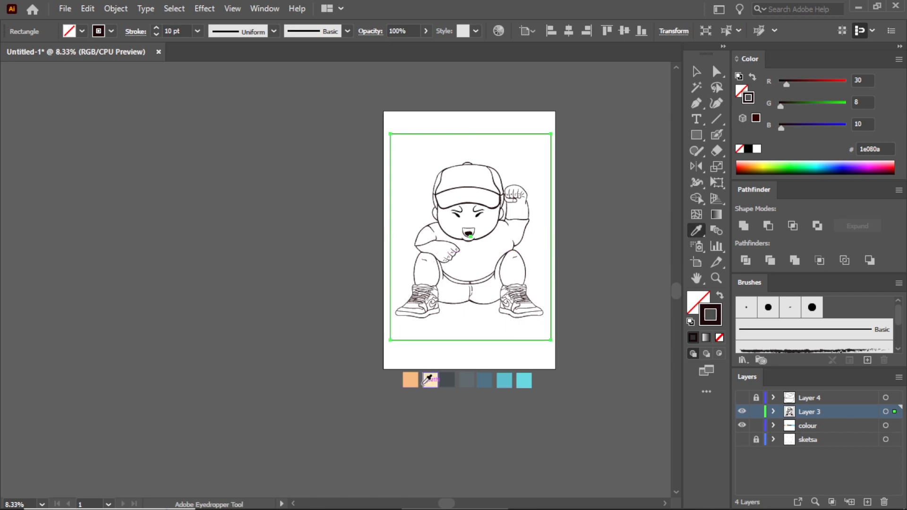
{"action": "left_click", "coordinate": [430, 379]}
{"action": "left_click", "coordinate": [696, 72]}
{"action": "right_click", "coordinate": [526, 178]}
{"action": "left_click", "coordinate": [516, 187]}
{"action": "key", "text": "ctrl+x"}
Step: Duplicate Layer 3 and leave the copy locked and hidden
{"action": "left_click_drag", "start_coordinate": [809, 412], "coordinate": [867, 502]}
{"action": "left_click", "coordinate": [756, 411]}
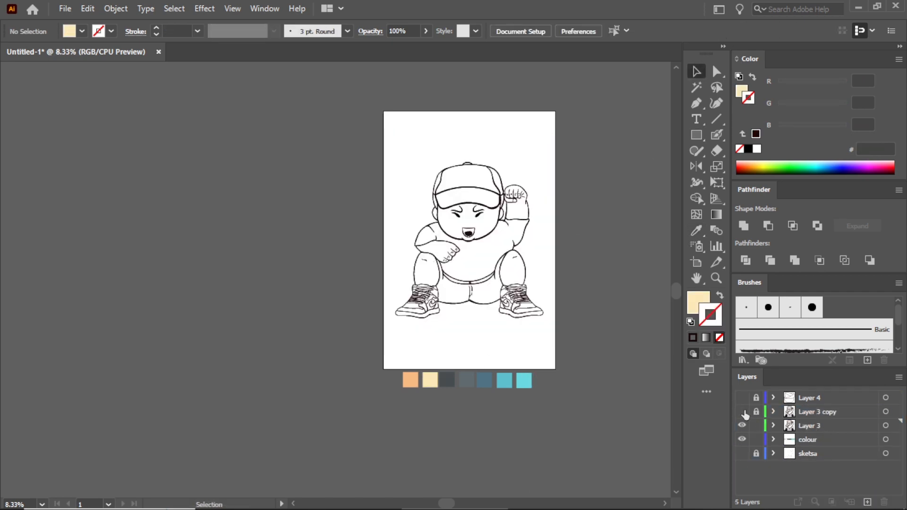
{"action": "left_click", "coordinate": [742, 412]}
Step: Draw a cream rectangle around the whole figure on Layer 3 and send it behind the line art
{"action": "left_click", "coordinate": [696, 135]}
{"action": "left_click_drag", "start_coordinate": [392, 148], "coordinate": [549, 331]}
{"action": "left_click", "coordinate": [696, 72]}
{"action": "right_click", "coordinate": [520, 189]}
{"action": "mouse_move", "coordinate": [588, 430]}
{"action": "left_click", "coordinate": [700, 478]}
{"action": "left_click", "coordinate": [590, 269]}
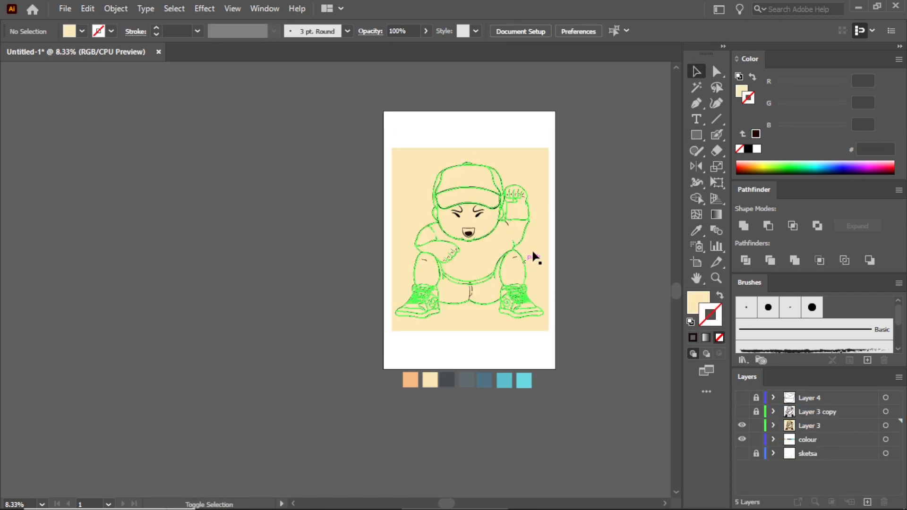
{"action": "left_click", "coordinate": [530, 258]}
Step: Delete the boy's eyebrows, eyes and mouth shapes from Layer 3
{"action": "scroll", "coordinate": [479, 213], "scroll_direction": "up", "scroll_amount": 4}
{"action": "left_click", "coordinate": [436, 296]}
{"action": "left_click", "coordinate": [474, 208], "text": "shift"}
{"action": "left_click", "coordinate": [403, 208], "text": "shift"}
{"action": "left_click", "coordinate": [397, 227], "text": "shift"}
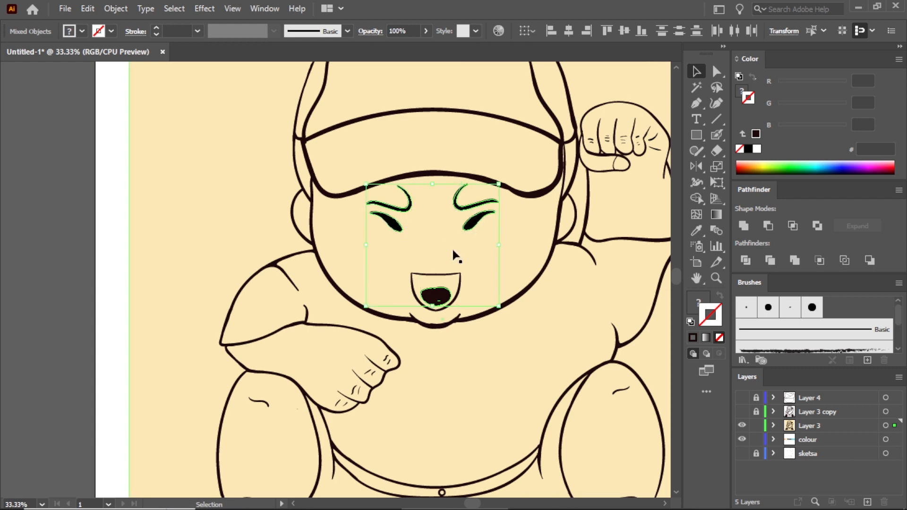
{"action": "key", "text": "Delete"}
{"action": "scroll", "coordinate": [459, 285], "scroll_direction": "down", "scroll_amount": 1}
{"action": "left_click", "coordinate": [459, 286]}
{"action": "key", "text": "Delete"}
Step: Delete the loose detail strokes on the body from Layer 3, keeping the main outline
{"action": "left_click", "coordinate": [514, 285]}
{"action": "scroll", "coordinate": [514, 285], "scroll_direction": "down", "scroll_amount": 2}
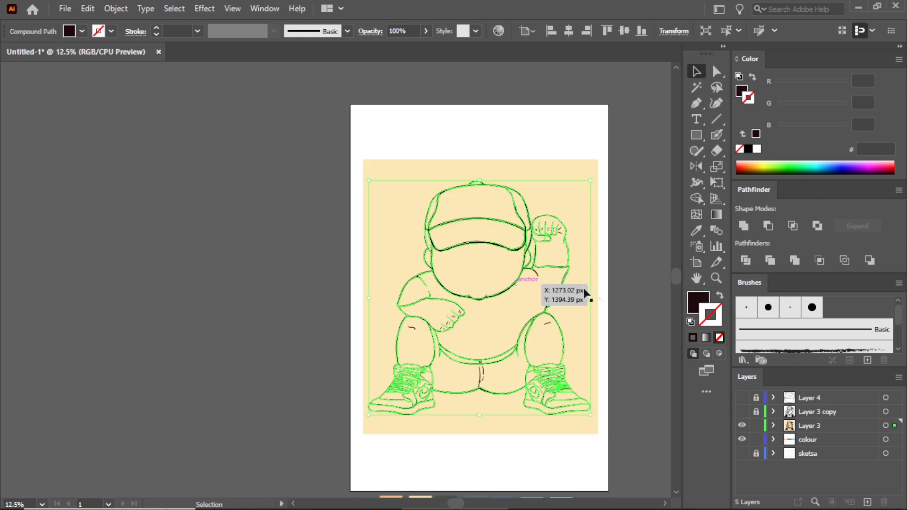
{"action": "key", "text": "ctrl+shift+a"}
{"action": "scroll", "coordinate": [557, 334], "scroll_direction": "up", "scroll_amount": 2}
{"action": "left_click", "coordinate": [538, 313]}
{"action": "key", "text": "Delete"}
{"action": "left_click", "coordinate": [267, 324]}
{"action": "key", "text": "Delete"}
Step: Divide the cream rectangle with the line art using Pathfinder, ungroup the result and delete the background outside the figure
{"action": "scroll", "coordinate": [454, 362], "scroll_direction": "down", "scroll_amount": 2}
{"action": "left_click", "coordinate": [523, 333]}
{"action": "left_click", "coordinate": [509, 299], "text": "shift"}
{"action": "left_click", "coordinate": [746, 260]}
{"action": "right_click", "coordinate": [519, 259]}
{"action": "left_click", "coordinate": [575, 365]}
{"action": "left_click", "coordinate": [583, 354]}
{"action": "left_click", "coordinate": [541, 328]}
{"action": "key", "text": "Delete"}
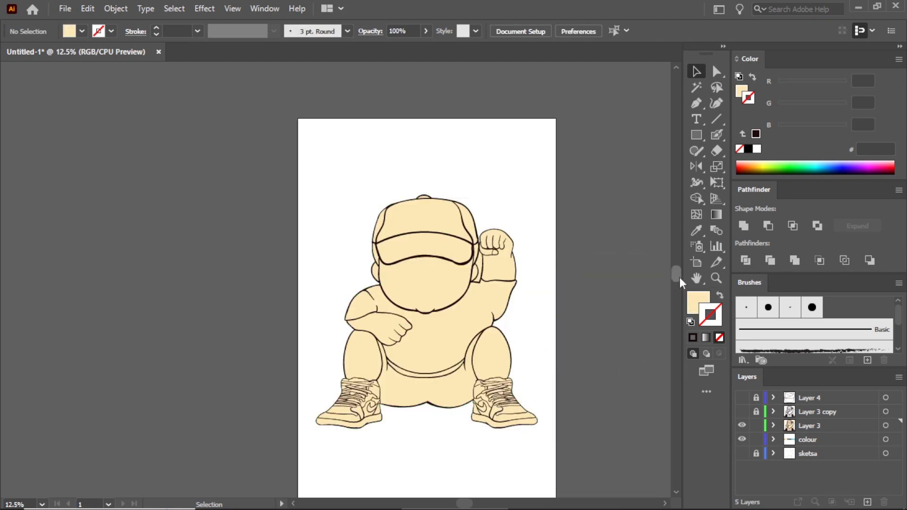
Step: Delete the dark outline shape from Layer 3 so only the divided cream areas are left
{"action": "left_click_drag", "start_coordinate": [679, 277], "coordinate": [679, 294]}
{"action": "left_click", "coordinate": [741, 413]}
{"action": "left_click", "coordinate": [532, 334]}
{"action": "key", "text": "Delete"}
{"action": "left_click", "coordinate": [740, 412]}
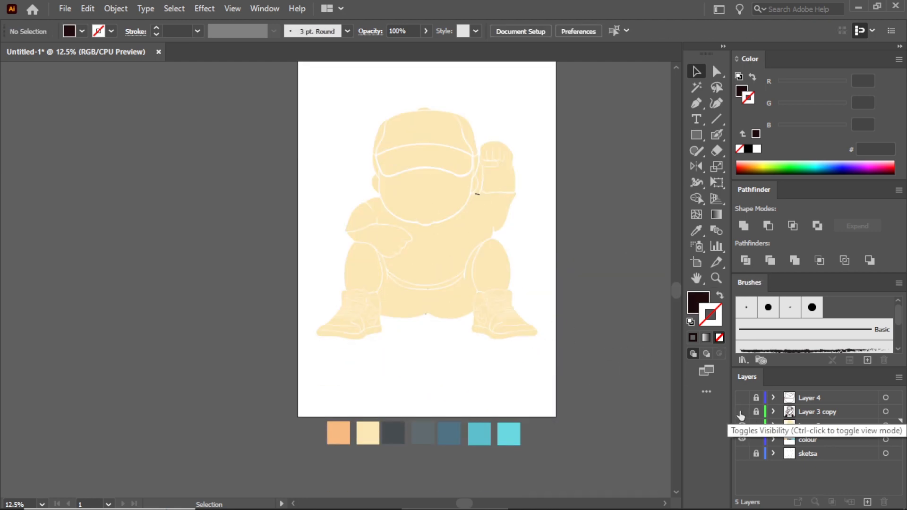
Step: Toggle the Layer 3 copy line art to check it against the cream areas and leave it shown
{"action": "scroll", "coordinate": [486, 199], "scroll_direction": "up", "scroll_amount": 3}
{"action": "left_click", "coordinate": [741, 412]}
{"action": "left_click", "coordinate": [742, 412]}
{"action": "scroll", "coordinate": [585, 390], "scroll_direction": "down", "scroll_amount": 3}
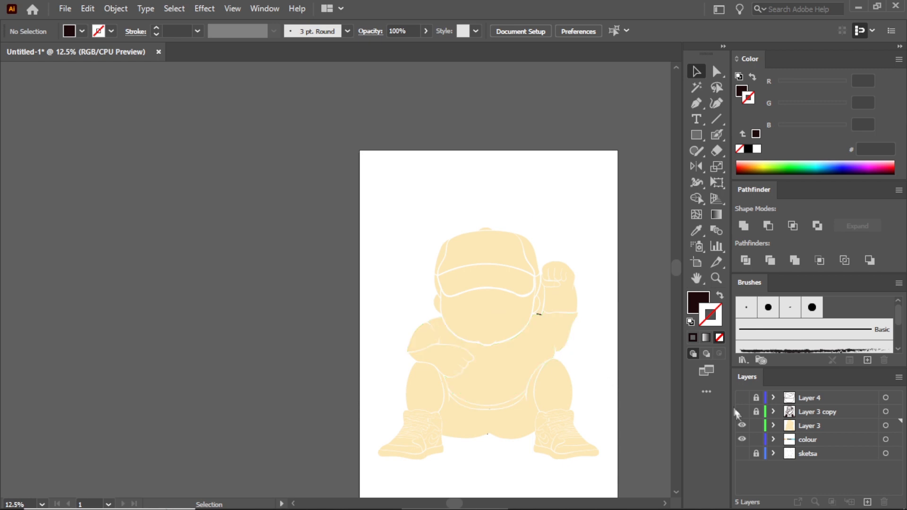
{"action": "left_click", "coordinate": [741, 411]}
Step: Fill the boy's T-shirt with the light cyan swatch using the Eyedropper
{"action": "left_click_drag", "start_coordinate": [676, 268], "coordinate": [675, 286]}
{"action": "left_click", "coordinate": [528, 257]}
{"action": "left_click", "coordinate": [697, 230]}
{"action": "left_click", "coordinate": [569, 455]}
{"action": "left_click", "coordinate": [696, 71]}
Step: Fill the shorts and their waistband with the medium slate-grey swatch
{"action": "left_click", "coordinate": [512, 326]}
{"action": "left_click", "coordinate": [698, 229]}
{"action": "left_click", "coordinate": [455, 455]}
{"action": "left_click", "coordinate": [487, 456]}
{"action": "left_click", "coordinate": [696, 72]}
{"action": "left_click", "coordinate": [630, 246]}
{"action": "scroll", "coordinate": [497, 323], "scroll_direction": "up", "scroll_amount": 1}
{"action": "left_click", "coordinate": [498, 304]}
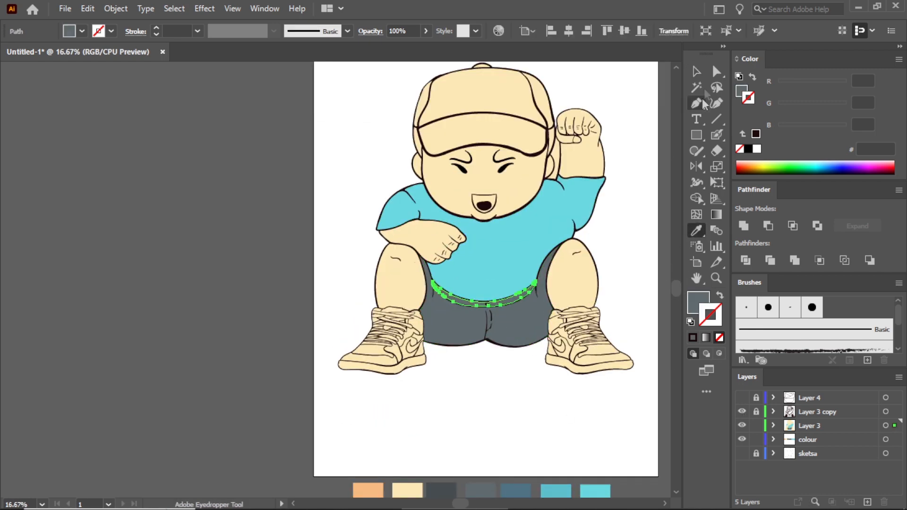
{"action": "left_click", "coordinate": [696, 71]}
{"action": "left_click", "coordinate": [630, 137]}
Step: Fill the sole of the left-hand sneaker with white
{"action": "scroll", "coordinate": [411, 373], "scroll_direction": "up", "scroll_amount": 4}
{"action": "left_click", "coordinate": [394, 336]}
{"action": "left_click", "coordinate": [696, 230]}
{"action": "left_click", "coordinate": [581, 293]}
{"action": "left_click", "coordinate": [696, 72]}
{"action": "left_click", "coordinate": [538, 302]}
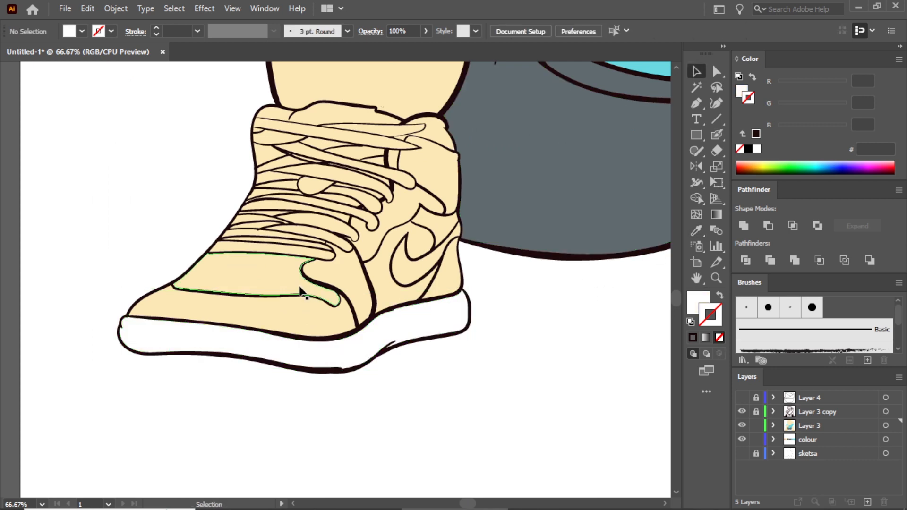
Step: Fill the swoosh of the left-hand sneaker with a light grey chosen in the Color Picker
{"action": "left_click", "coordinate": [302, 292]}
{"action": "scroll", "coordinate": [486, 348], "scroll_direction": "down", "scroll_amount": 4}
{"action": "scroll", "coordinate": [424, 264], "scroll_direction": "up", "scroll_amount": 3}
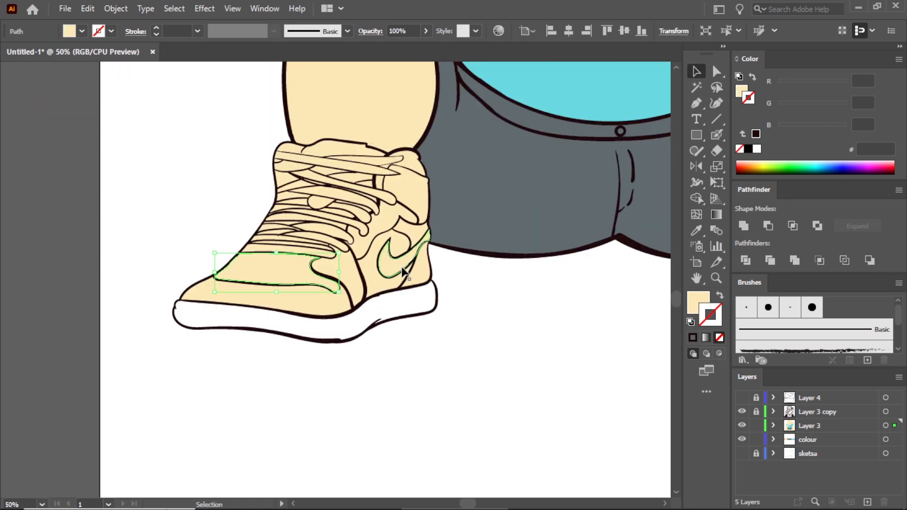
{"action": "left_click", "coordinate": [401, 268]}
{"action": "double_click", "coordinate": [697, 299]}
{"action": "left_click", "coordinate": [390, 159]}
{"action": "left_click", "coordinate": [706, 112]}
{"action": "left_click", "coordinate": [501, 298]}
Step: Apply the swoosh's light grey to the ankle and heel panels of the left-hand sneaker
{"action": "left_click", "coordinate": [394, 219]}
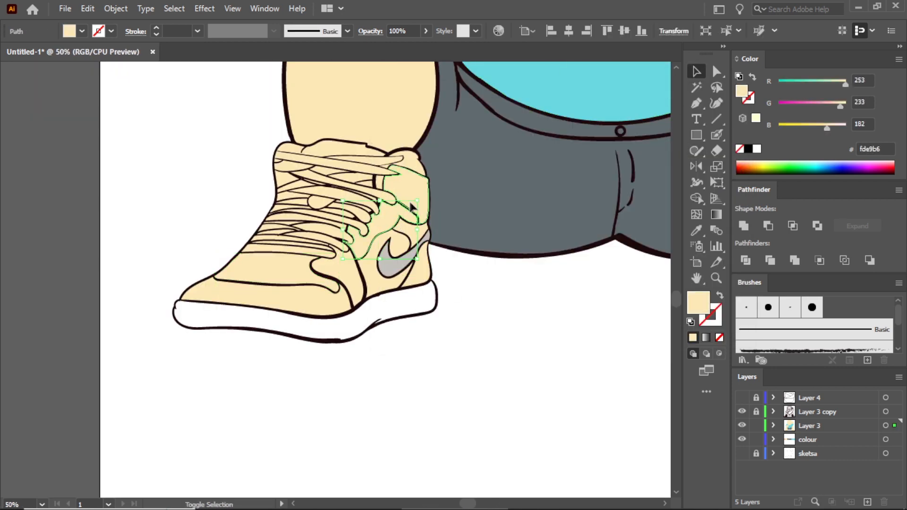
{"action": "key", "text": "i"}
{"action": "left_click", "coordinate": [422, 243]}
{"action": "key", "text": "v"}
{"action": "left_click", "coordinate": [461, 279]}
Step: Apply the same light grey to the toe guard and the front eyelet panel of the left-hand sneaker
{"action": "left_click", "coordinate": [337, 299]}
{"action": "scroll", "coordinate": [362, 287], "scroll_direction": "up", "scroll_amount": 2}
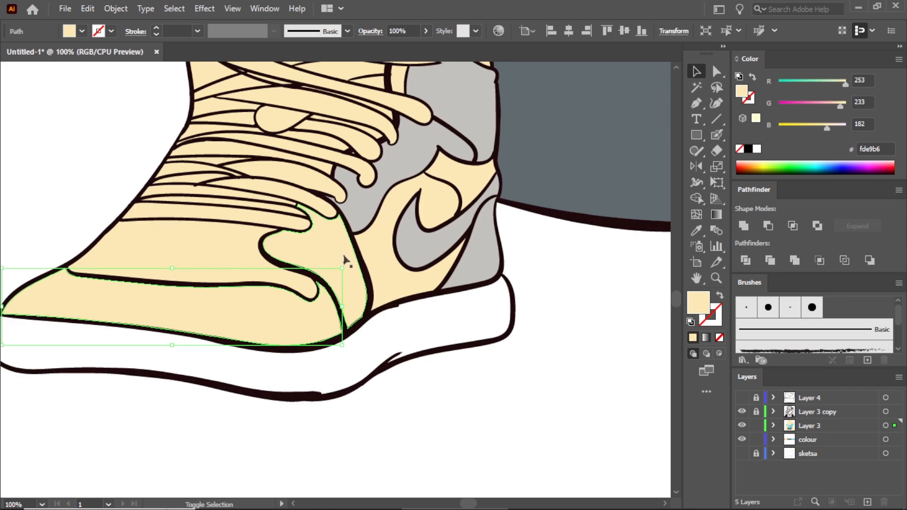
{"action": "left_click", "coordinate": [340, 270], "text": "shift"}
{"action": "key", "text": "i"}
{"action": "left_click", "coordinate": [484, 251]}
{"action": "key", "text": "v"}
Step: Fill the left-hand sneaker's toe box, side panels and collar with white
{"action": "left_click", "coordinate": [473, 194]}
{"action": "left_click", "coordinate": [228, 263], "text": "shift"}
{"action": "scroll", "coordinate": [265, 288], "scroll_direction": "down", "scroll_amount": 1}
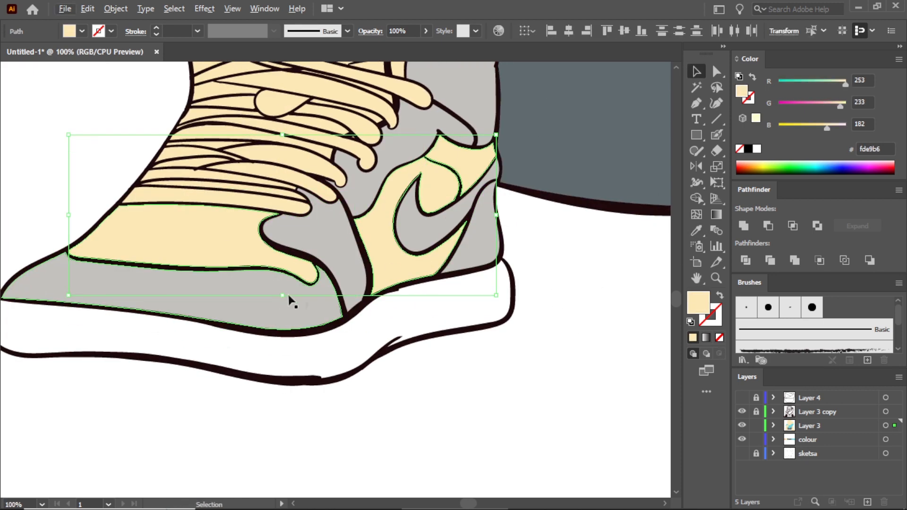
{"action": "scroll", "coordinate": [278, 293], "scroll_direction": "down", "scroll_amount": 2}
{"action": "scroll", "coordinate": [288, 146], "scroll_direction": "up", "scroll_amount": 2}
{"action": "left_click", "coordinate": [756, 149]}
{"action": "left_click", "coordinate": [556, 409]}
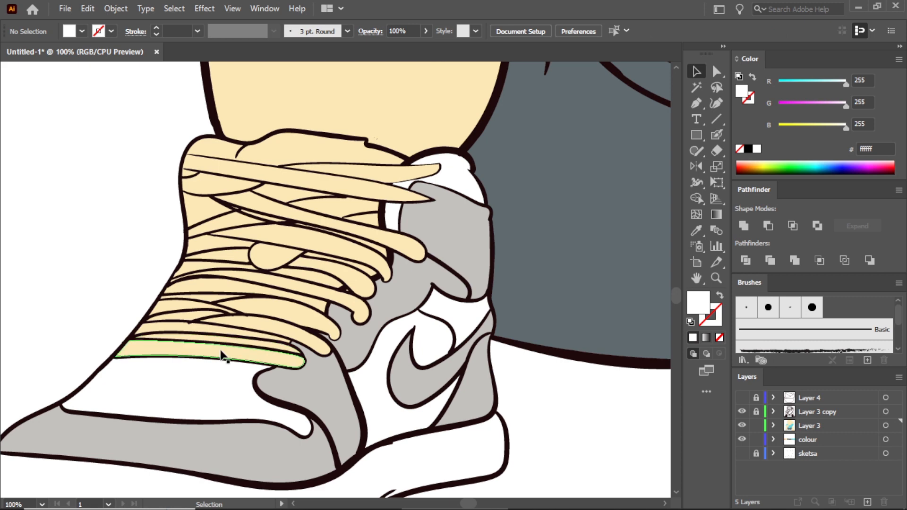
Step: Fill all the laces of the left-hand sneaker with white
{"action": "left_click", "coordinate": [222, 353]}
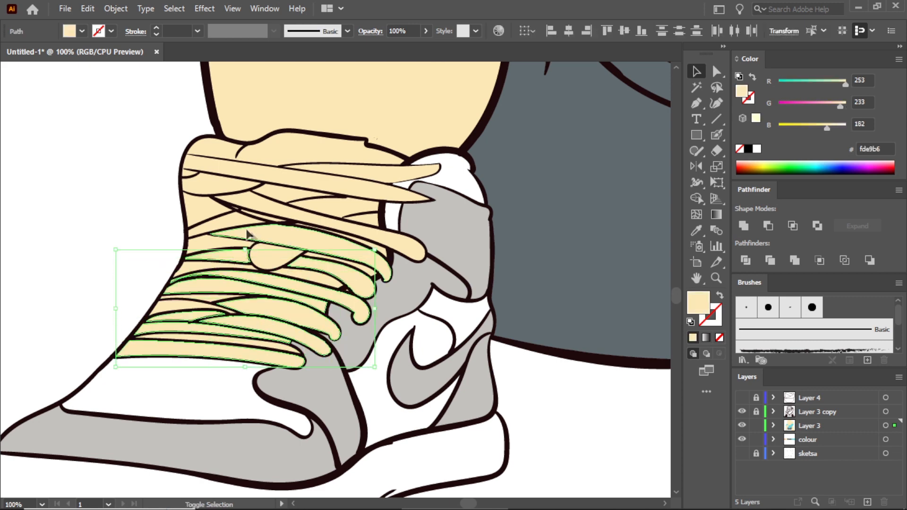
{"action": "key", "text": "i"}
{"action": "left_click", "coordinate": [464, 174]}
{"action": "key", "text": "v"}
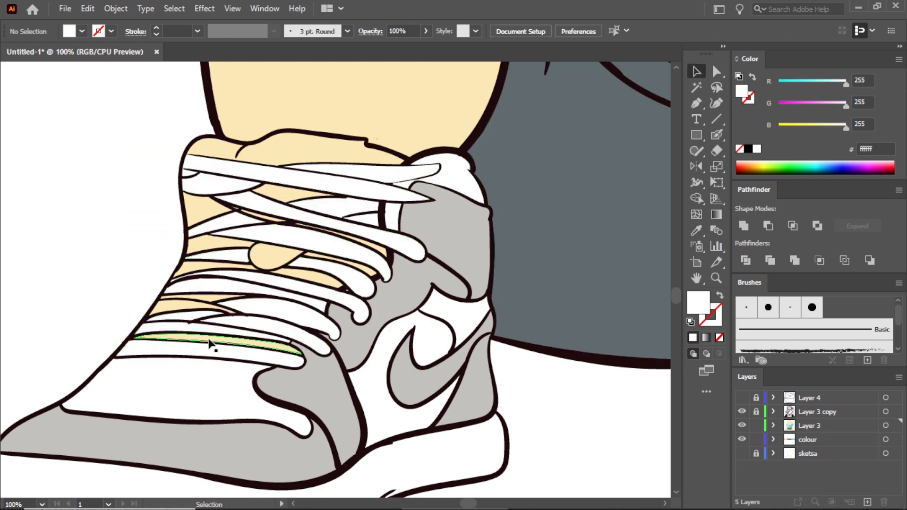
Step: Fill the left-hand sneaker's tongue and the narrow gap above the lowest lace with white
{"action": "left_click", "coordinate": [209, 339]}
{"action": "left_click", "coordinate": [204, 212], "text": "shift"}
{"action": "key", "text": "i"}
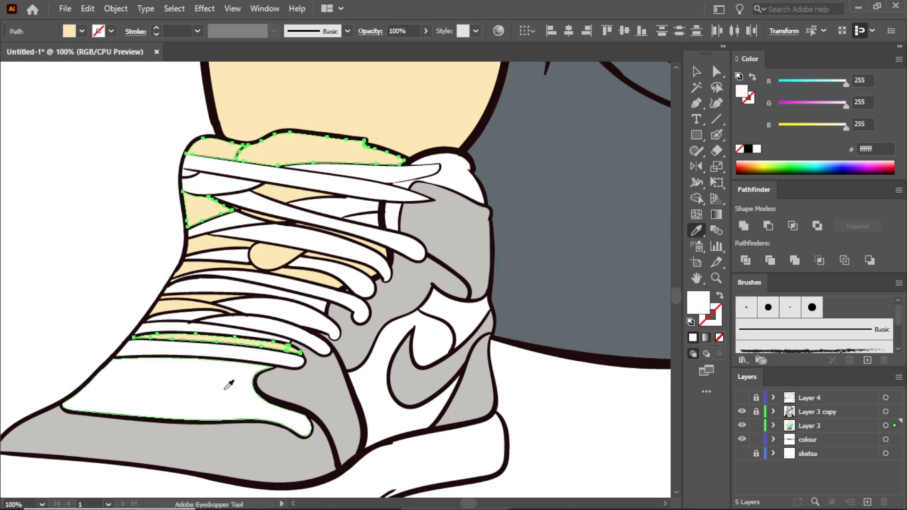
{"action": "left_click", "coordinate": [529, 359]}
{"action": "key", "text": "v"}
Step: Fill the rounded piece among the left-hand sneaker's laces light grey and the remaining cream gaps between laces white
{"action": "left_click", "coordinate": [222, 243]}
{"action": "left_click", "coordinate": [488, 234]}
{"action": "key", "text": "v"}
{"action": "left_click", "coordinate": [330, 262]}
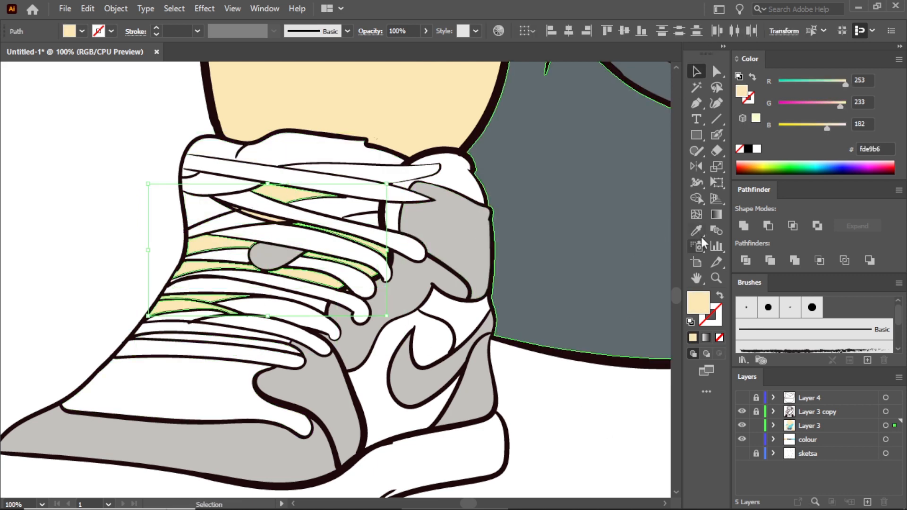
{"action": "left_click", "coordinate": [696, 231]}
{"action": "left_click", "coordinate": [557, 396]}
{"action": "left_click", "coordinate": [696, 71]}
Step: Fill the last cream sliver under the left-hand sneaker's upper laces with the ankle panel's light grey
{"action": "left_click", "coordinate": [264, 217]}
{"action": "left_click", "coordinate": [696, 231]}
{"action": "left_click", "coordinate": [485, 246]}
{"action": "left_click", "coordinate": [696, 72]}
{"action": "left_click", "coordinate": [595, 326]}
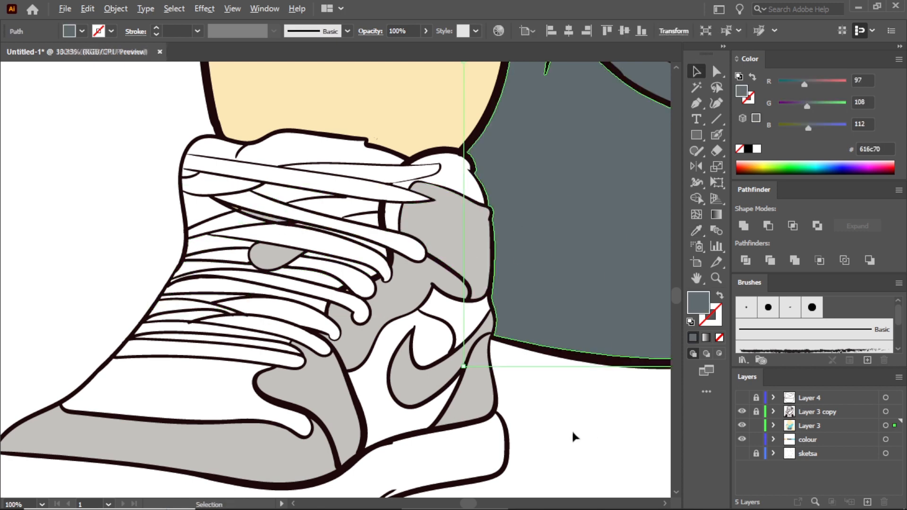
Step: Fill the sole of the right-hand sneaker with white sampled from the other sneaker
{"action": "scroll", "coordinate": [586, 420], "scroll_direction": "down", "scroll_amount": 5}
{"action": "scroll", "coordinate": [589, 452], "scroll_direction": "up", "scroll_amount": 2}
{"action": "scroll", "coordinate": [461, 447], "scroll_direction": "down", "scroll_amount": 1}
{"action": "left_click", "coordinate": [572, 427]}
{"action": "key", "text": "i"}
{"action": "left_click", "coordinate": [325, 418]}
{"action": "key", "text": "v"}
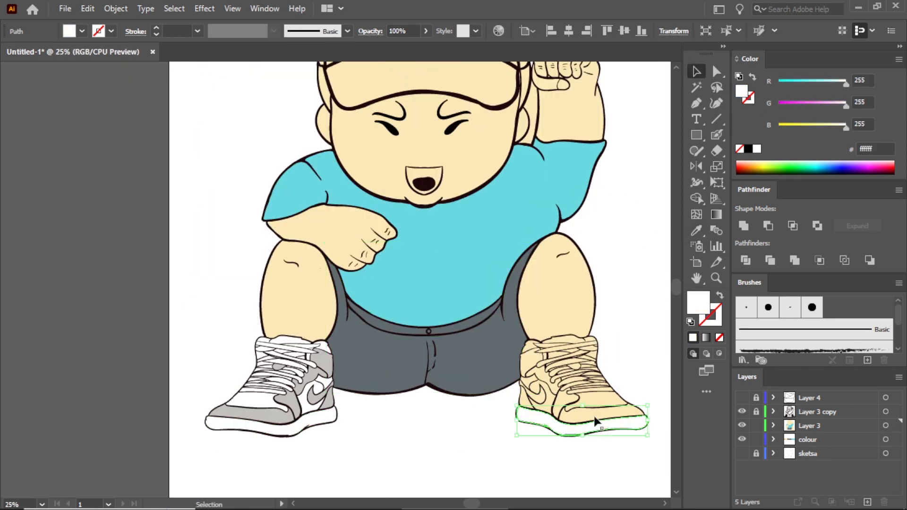
Step: Fill the right-hand sneaker's toe guard, eyelet panel, ankle, heel and swoosh with the other sneaker's light grey
{"action": "left_click", "coordinate": [594, 419]}
{"action": "scroll", "coordinate": [586, 422], "scroll_direction": "up", "scroll_amount": 2}
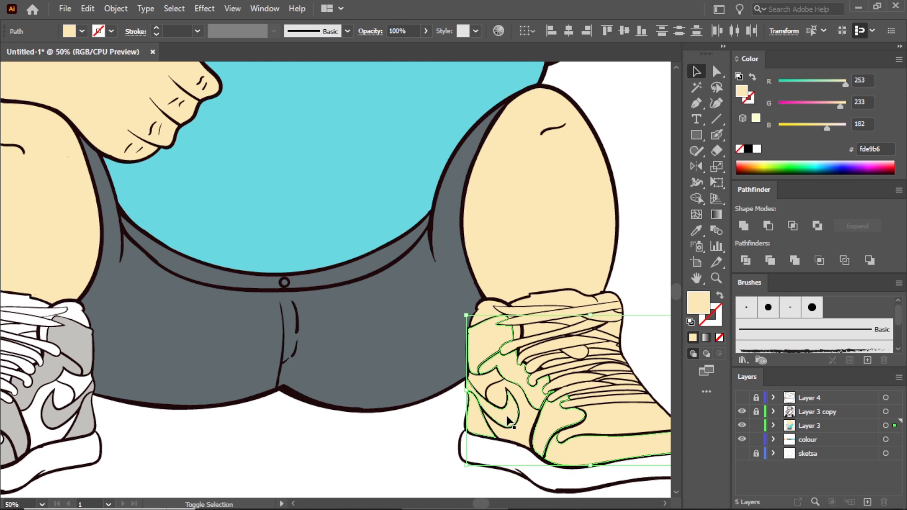
{"action": "key", "text": "i"}
{"action": "left_click", "coordinate": [71, 336]}
{"action": "key", "text": "v"}
Step: Fill the right-hand sneaker's collar, side panels and toe box with white
{"action": "left_click", "coordinate": [485, 316]}
{"action": "scroll", "coordinate": [522, 345], "scroll_direction": "up", "scroll_amount": 2}
{"action": "left_click", "coordinate": [462, 409], "text": "shift"}
{"action": "left_click", "coordinate": [519, 453], "text": "shift"}
{"action": "scroll", "coordinate": [520, 454], "scroll_direction": "down", "scroll_amount": 2}
{"action": "key", "text": "i"}
{"action": "left_click", "coordinate": [72, 398]}
{"action": "left_click", "coordinate": [756, 148]}
{"action": "key", "text": "v"}
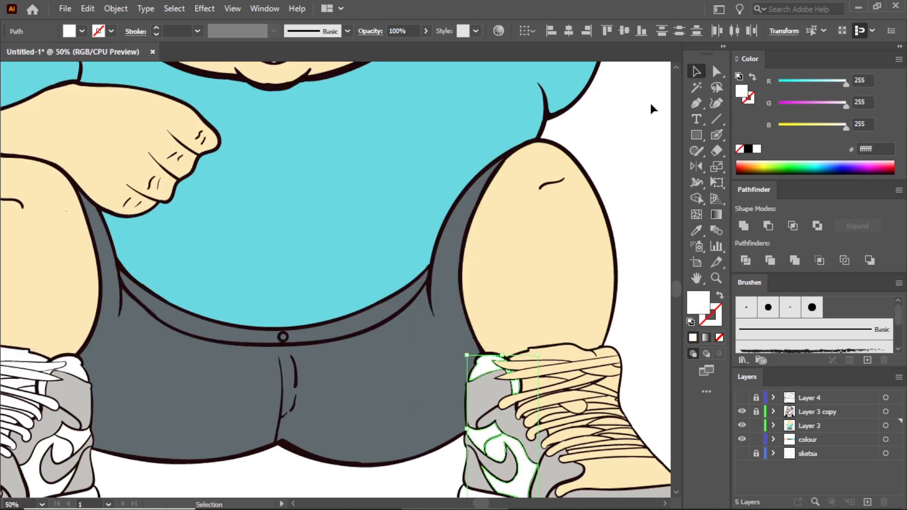
{"action": "left_click", "coordinate": [650, 109]}
Step: Fill the right-hand sneaker's laces and upper lace-area pieces with white sampled from the shoe
{"action": "scroll", "coordinate": [650, 109], "scroll_direction": "down", "scroll_amount": 2}
{"action": "scroll", "coordinate": [604, 344], "scroll_direction": "up", "scroll_amount": 2}
{"action": "scroll", "coordinate": [602, 342], "scroll_direction": "up", "scroll_amount": 2}
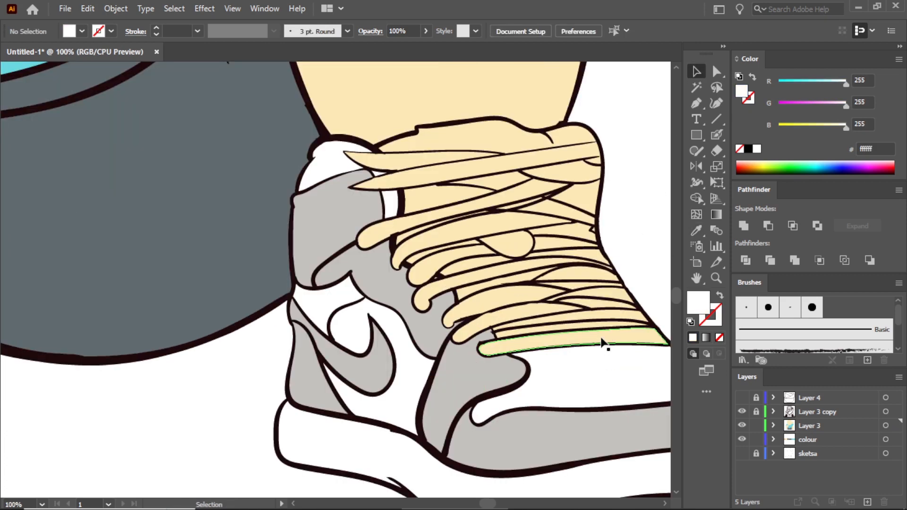
{"action": "left_click", "coordinate": [602, 343], "text": "shift"}
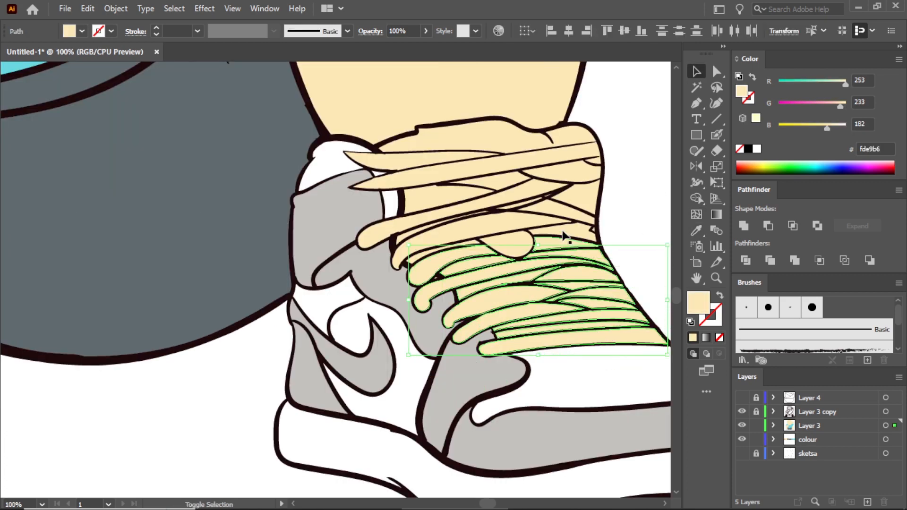
{"action": "left_click", "coordinate": [494, 184], "text": "shift"}
{"action": "left_click", "coordinate": [426, 258], "text": "shift"}
{"action": "scroll", "coordinate": [570, 296], "scroll_direction": "down", "scroll_amount": 2}
{"action": "left_click", "coordinate": [500, 260], "text": "shift"}
{"action": "left_click", "coordinate": [696, 231]}
{"action": "left_click", "coordinate": [623, 381]}
Step: Fill the remaining upper lace end near the right-hand sneaker's collar with the neighbouring white
{"action": "left_click", "coordinate": [696, 71]}
{"action": "scroll", "coordinate": [541, 243], "scroll_direction": "up", "scroll_amount": 1}
{"action": "left_click", "coordinate": [465, 221]}
{"action": "left_click", "coordinate": [697, 232]}
{"action": "left_click", "coordinate": [586, 211]}
{"action": "left_click", "coordinate": [696, 71]}
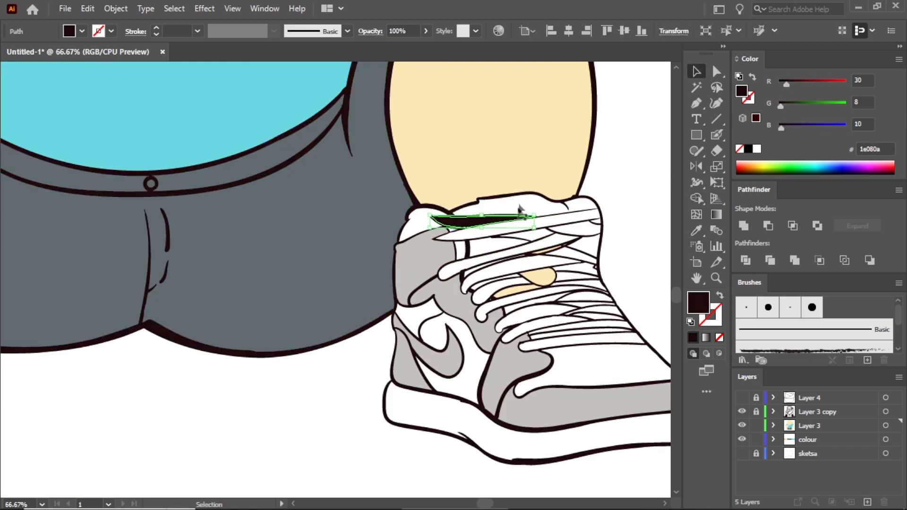
{"action": "left_click", "coordinate": [696, 230]}
{"action": "left_click", "coordinate": [586, 217]}
{"action": "left_click", "coordinate": [696, 71]}
Step: Fill the cream gaps left between the right-hand sneaker's middle laces with white
{"action": "left_click", "coordinate": [540, 276]}
{"action": "scroll", "coordinate": [519, 348], "scroll_direction": "up", "scroll_amount": 3}
{"action": "scroll", "coordinate": [520, 349], "scroll_direction": "up", "scroll_amount": 3}
{"action": "left_click", "coordinate": [525, 315], "text": "shift"}
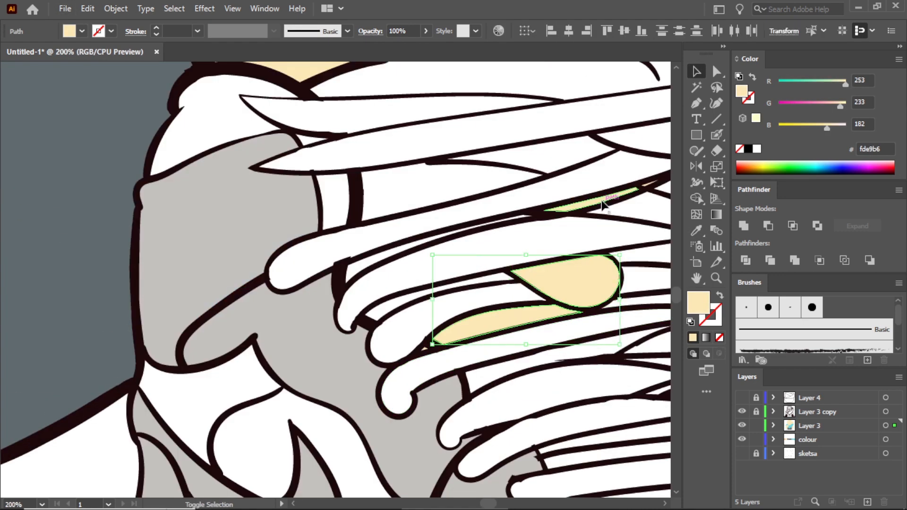
{"action": "left_click", "coordinate": [696, 231]}
{"action": "left_click", "coordinate": [696, 74]}
Step: Fill the rounded patch between the right-hand sneaker's laces with light grey sampled from its side panel
{"action": "left_click", "coordinate": [578, 281]}
{"action": "left_click", "coordinate": [696, 232]}
{"action": "left_click", "coordinate": [332, 365]}
{"action": "scroll", "coordinate": [332, 365], "scroll_direction": "down", "scroll_amount": 4}
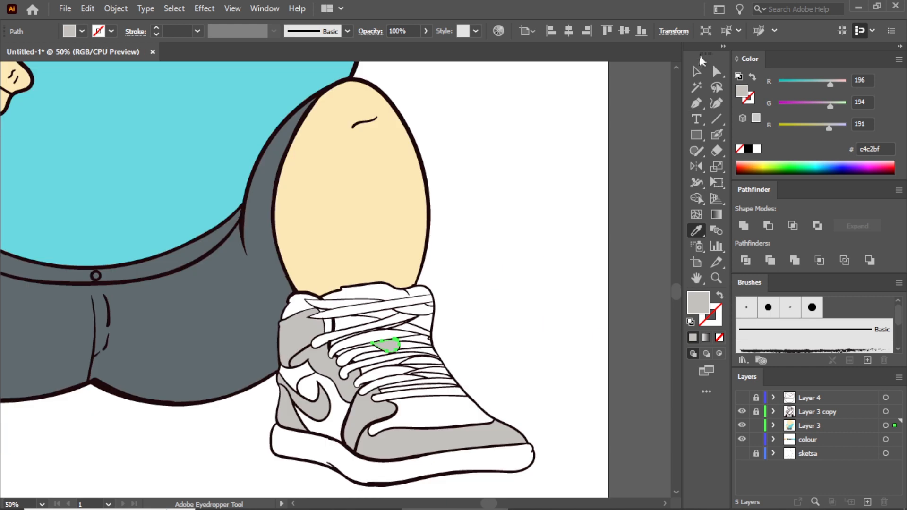
Step: Fill the cap's front panel and visor with the dark grey sampled from the shorts
{"action": "left_click", "coordinate": [696, 72]}
{"action": "scroll", "coordinate": [618, 336], "scroll_direction": "down", "scroll_amount": 3}
{"action": "scroll", "coordinate": [491, 75], "scroll_direction": "up", "scroll_amount": 1}
{"action": "left_click", "coordinate": [486, 179]}
{"action": "left_click", "coordinate": [696, 231]}
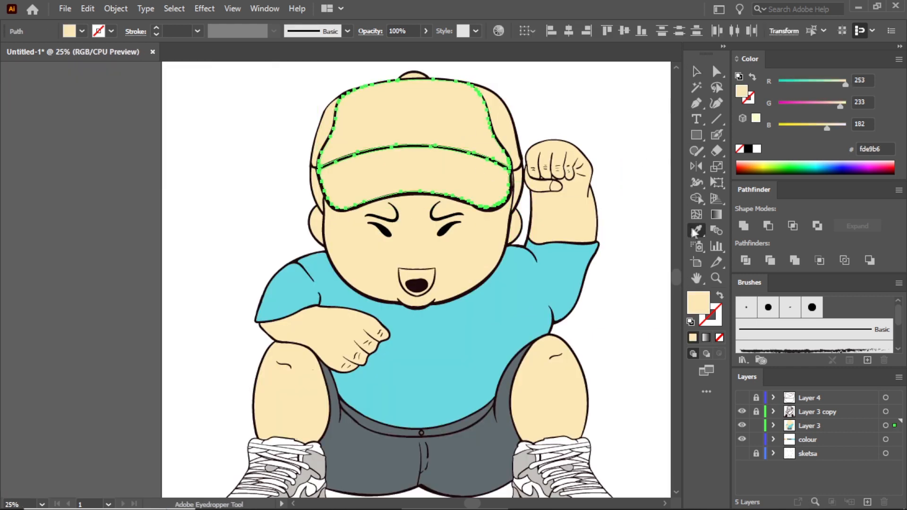
{"action": "scroll", "coordinate": [614, 267], "scroll_direction": "down", "scroll_amount": 2}
{"action": "left_click", "coordinate": [519, 492]}
Step: Fill the hair areas beneath both sides of the cap with a very dark grey from the Color Picker
{"action": "left_click", "coordinate": [696, 72]}
{"action": "scroll", "coordinate": [584, 241], "scroll_direction": "up", "scroll_amount": 2}
{"action": "left_click", "coordinate": [360, 214]}
{"action": "left_click", "coordinate": [560, 214], "text": "shift"}
{"action": "double_click", "coordinate": [698, 303]}
{"action": "left_click", "coordinate": [397, 282]}
{"action": "left_click", "coordinate": [393, 249]}
{"action": "left_click", "coordinate": [702, 140]}
Step: Fill the cap's two side panels and top button with orange from the Color Picker
{"action": "scroll", "coordinate": [568, 126], "scroll_direction": "up", "scroll_amount": 4}
{"action": "left_click", "coordinate": [548, 366]}
{"action": "left_click", "coordinate": [370, 375], "text": "shift"}
{"action": "left_click", "coordinate": [459, 322], "text": "shift"}
{"action": "scroll", "coordinate": [593, 433], "scroll_direction": "down", "scroll_amount": 6}
{"action": "scroll", "coordinate": [347, 325], "scroll_direction": "up", "scroll_amount": 6}
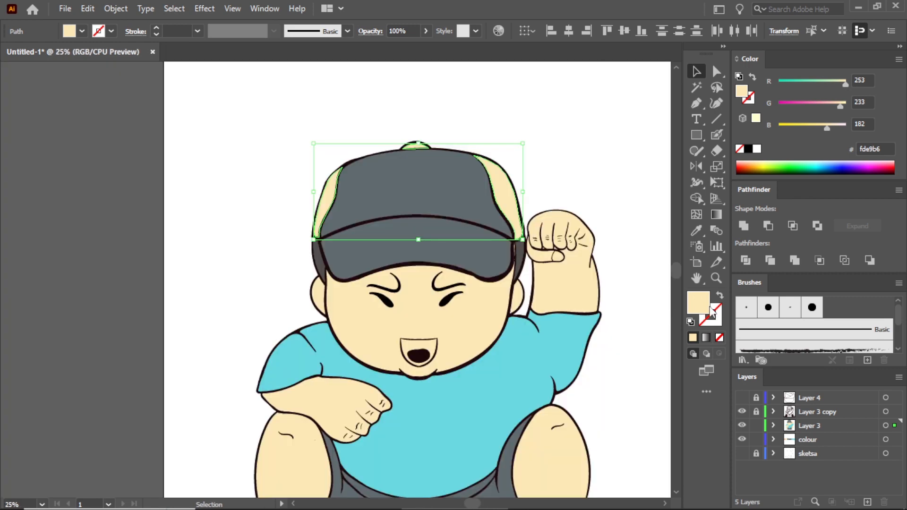
{"action": "double_click", "coordinate": [698, 302]}
{"action": "left_click", "coordinate": [544, 163]}
{"action": "left_click", "coordinate": [577, 287]}
{"action": "left_click", "coordinate": [548, 140]}
{"action": "left_click", "coordinate": [702, 139]}
{"action": "left_click", "coordinate": [658, 88]}
Step: Try a different Color Picker fill on the dark inner shape of the mouth in Layer 3 copy
{"action": "scroll", "coordinate": [633, 103], "scroll_direction": "down", "scroll_amount": 3}
{"action": "scroll", "coordinate": [540, 204], "scroll_direction": "up", "scroll_amount": 3}
{"action": "left_click", "coordinate": [817, 413]}
{"action": "left_click", "coordinate": [468, 207]}
{"action": "double_click", "coordinate": [698, 303]}
{"action": "left_click", "coordinate": [547, 139]}
{"action": "left_click", "coordinate": [701, 139]}
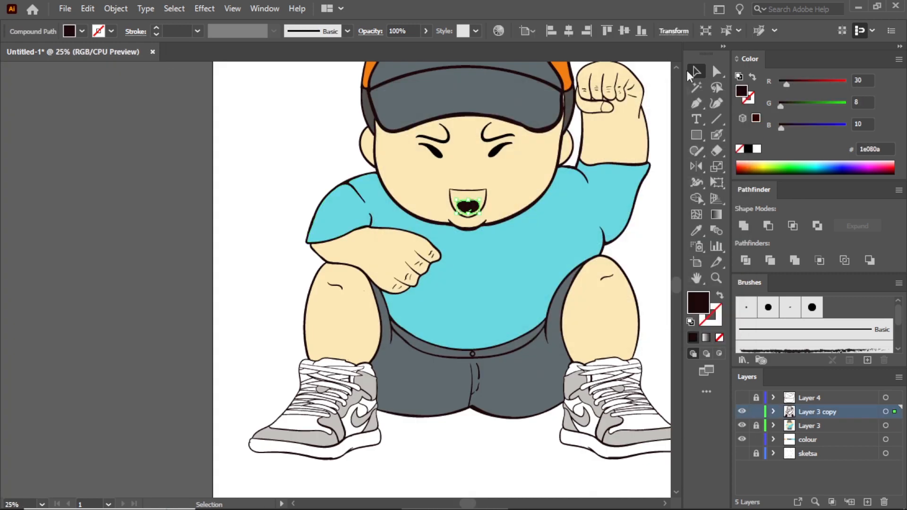
{"action": "left_click", "coordinate": [660, 100]}
Step: Make the bowls' Layer 4 the active, unlocked layer and lock Layer 3 copy and Layer 3
{"action": "scroll", "coordinate": [527, 210], "scroll_direction": "down", "scroll_amount": 3}
{"action": "scroll", "coordinate": [605, 247], "scroll_direction": "up", "scroll_amount": 1}
{"action": "left_click", "coordinate": [556, 304]}
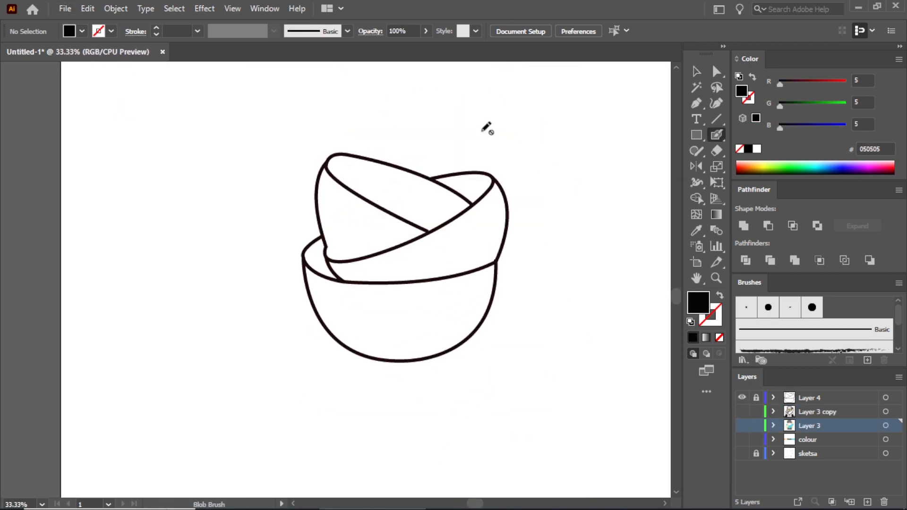
{"action": "left_click", "coordinate": [809, 397]}
{"action": "left_click", "coordinate": [756, 398]}
{"action": "left_click", "coordinate": [756, 412]}
{"action": "left_click", "coordinate": [755, 424]}
Step: Draw a curved band below the upper bowl's rim with the Pen tool and fill it black
{"action": "key", "text": "shift+x"}
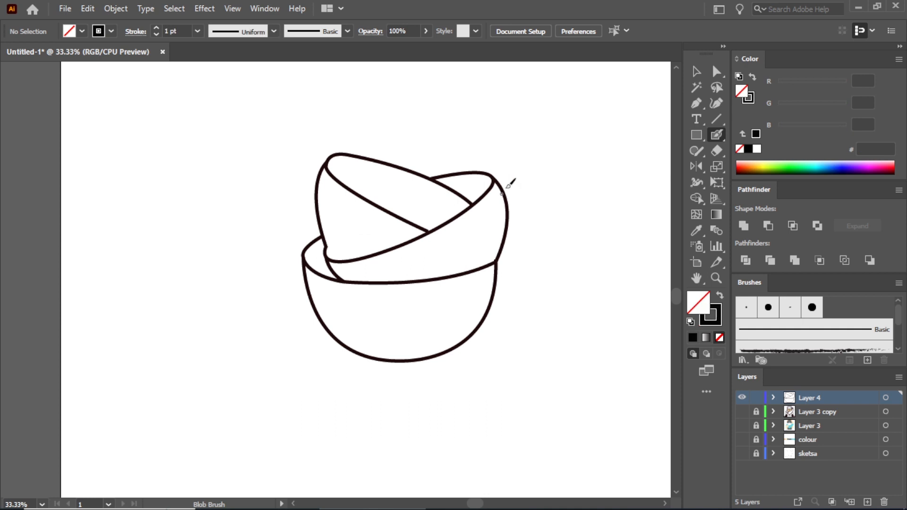
{"action": "left_click", "coordinate": [319, 175]}
{"action": "left_click", "coordinate": [418, 238]}
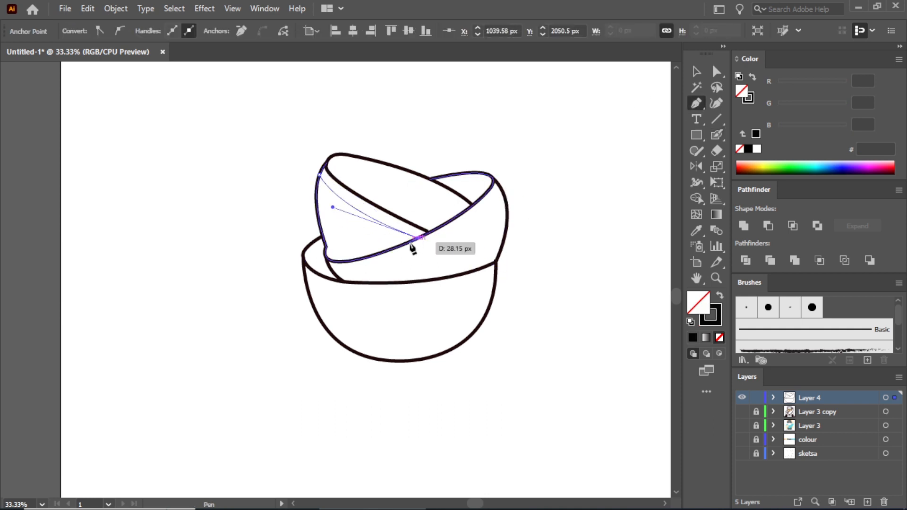
{"action": "left_click", "coordinate": [319, 176]}
{"action": "key", "text": "shift+x"}
{"action": "left_click", "coordinate": [696, 71]}
{"action": "left_click", "coordinate": [633, 102]}
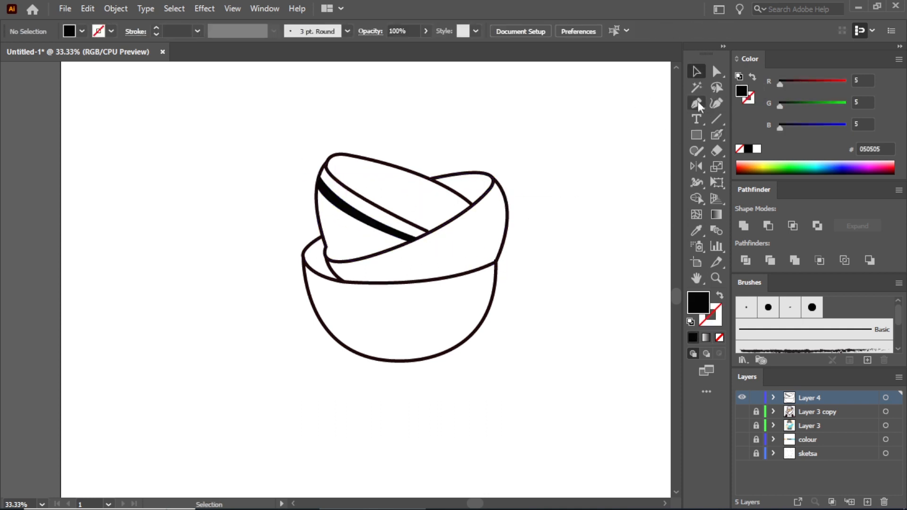
Step: Draw a closed black band below the rim of the tilted middle bowl, following its curve from end to end
{"action": "left_click", "coordinate": [333, 271]}
{"action": "left_click_drag", "start_coordinate": [456, 231], "coordinate": [514, 175]}
{"action": "left_click", "coordinate": [502, 192]}
{"action": "left_click", "coordinate": [506, 202]}
{"action": "left_click_drag", "start_coordinate": [450, 248], "coordinate": [438, 254]}
{"action": "left_click", "coordinate": [450, 248]}
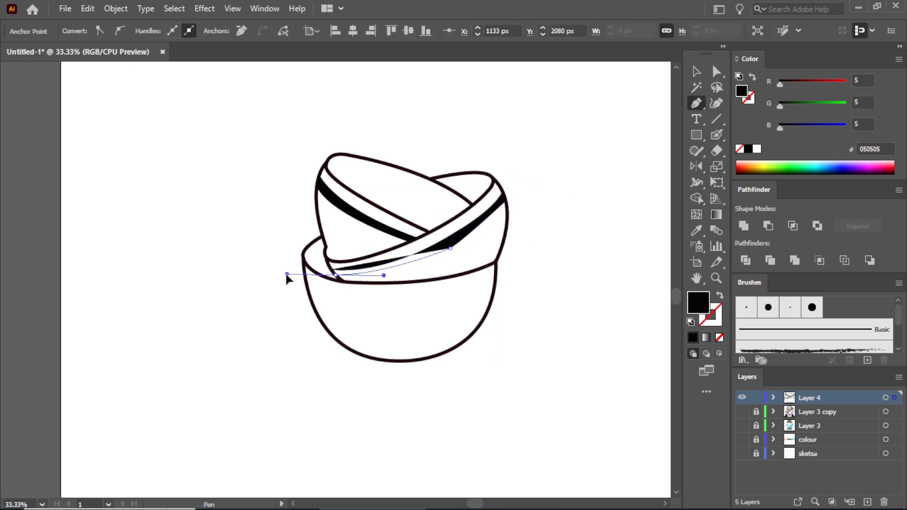
{"action": "left_click_drag", "start_coordinate": [286, 274], "coordinate": [286, 274]}
{"action": "scroll", "coordinate": [332, 257], "scroll_direction": "up", "scroll_amount": 2}
{"action": "left_click", "coordinate": [338, 297]}
{"action": "left_click", "coordinate": [331, 287]}
Step: Smooth the lower edge of the middle bowl's black band by adjusting its anchor handles
{"action": "key", "text": "a"}
{"action": "left_click", "coordinate": [568, 244]}
{"action": "left_click_drag", "start_coordinate": [435, 299], "coordinate": [436, 308]}
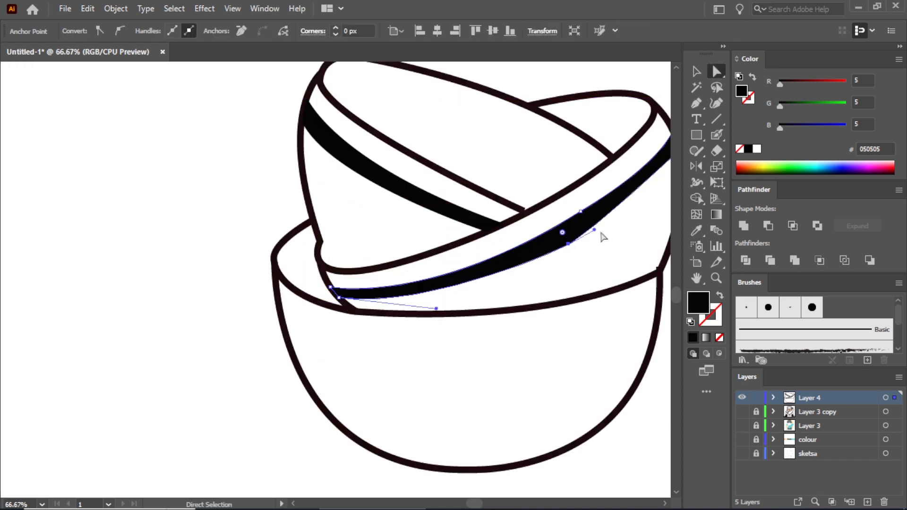
{"action": "left_click_drag", "start_coordinate": [630, 216], "coordinate": [636, 211]}
{"action": "scroll", "coordinate": [569, 263], "scroll_direction": "down", "scroll_amount": 2}
{"action": "key", "text": "v"}
{"action": "left_click", "coordinate": [618, 105]}
{"action": "scroll", "coordinate": [614, 193], "scroll_direction": "up", "scroll_amount": 3}
{"action": "key", "text": "a"}
{"action": "left_click", "coordinate": [473, 211]}
{"action": "left_click_drag", "start_coordinate": [540, 178], "coordinate": [564, 162]}
{"action": "left_click", "coordinate": [696, 71]}
{"action": "left_click", "coordinate": [639, 131]}
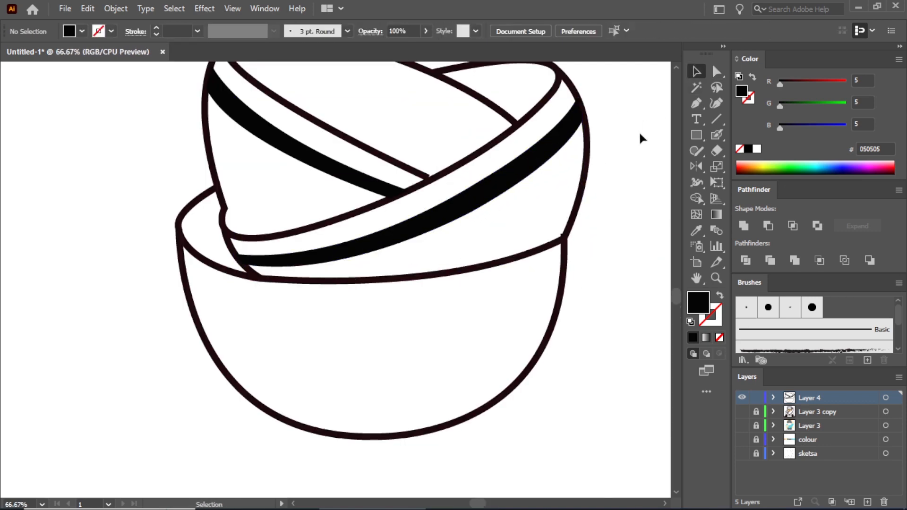
Step: Draw a closed black band below the rim of the bottom bowl, curving from its left edge to its right edge
{"action": "left_click", "coordinate": [703, 108]}
{"action": "left_click", "coordinate": [185, 279]}
{"action": "left_click_drag", "start_coordinate": [354, 304], "coordinate": [470, 300]}
{"action": "left_click", "coordinate": [355, 304]}
{"action": "left_click_drag", "start_coordinate": [565, 271], "coordinate": [654, 234]}
{"action": "left_click", "coordinate": [565, 270]}
{"action": "left_click", "coordinate": [561, 288]}
{"action": "left_click_drag", "start_coordinate": [354, 322], "coordinate": [267, 322]}
{"action": "left_click", "coordinate": [353, 323]}
{"action": "left_click_drag", "start_coordinate": [121, 271], "coordinate": [121, 271]}
{"action": "left_click", "coordinate": [190, 298]}
{"action": "left_click", "coordinate": [187, 280]}
{"action": "left_click", "coordinate": [696, 72]}
{"action": "left_click", "coordinate": [541, 297]}
Step: Draw a tapering black shadow below the band on the right side of the middle bowl
{"action": "scroll", "coordinate": [621, 181], "scroll_direction": "down", "scroll_amount": 4}
{"action": "scroll", "coordinate": [608, 177], "scroll_direction": "up", "scroll_amount": 6}
{"action": "left_click", "coordinate": [696, 103]}
{"action": "scroll", "coordinate": [563, 143], "scroll_direction": "down", "scroll_amount": 3}
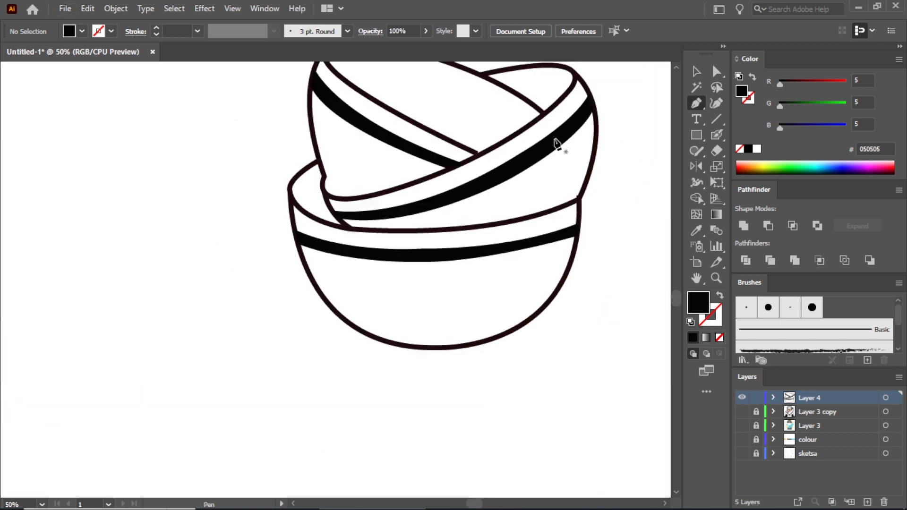
{"action": "left_click", "coordinate": [554, 138]}
{"action": "left_click", "coordinate": [579, 119]}
{"action": "left_click_drag", "start_coordinate": [521, 222], "coordinate": [500, 257]}
{"action": "left_click", "coordinate": [543, 211]}
{"action": "left_click_drag", "start_coordinate": [555, 139], "coordinate": [541, 103]}
{"action": "left_click", "coordinate": [696, 71]}
{"action": "left_click", "coordinate": [599, 266]}
Step: Draw a tapering black shadow below the band on the right side of the bottom bowl
{"action": "left_click", "coordinate": [546, 242]}
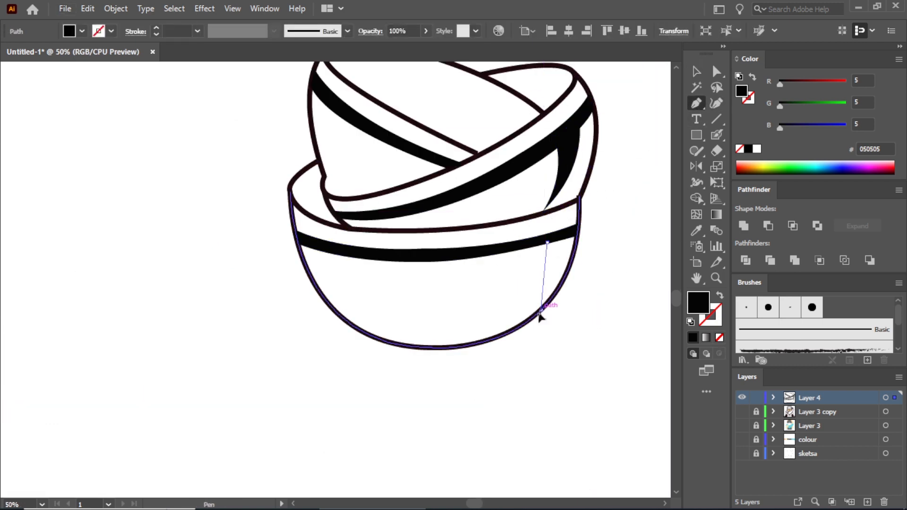
{"action": "left_click_drag", "start_coordinate": [541, 309], "coordinate": [518, 364]}
{"action": "left_click", "coordinate": [696, 71]}
{"action": "left_click", "coordinate": [616, 211]}
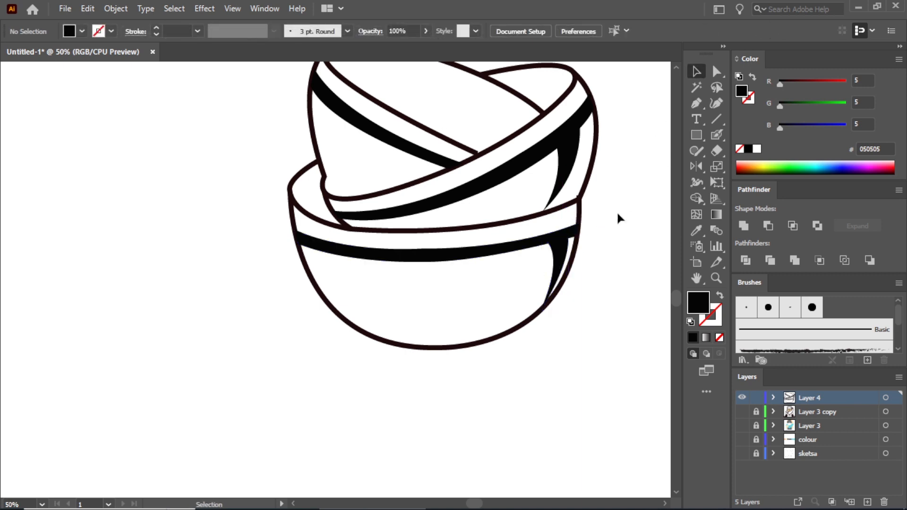
Step: Draw a curved black shadow inside the upper bowl at the left end of its opening
{"action": "scroll", "coordinate": [525, 404], "scroll_direction": "down", "scroll_amount": 1}
{"action": "left_click", "coordinate": [699, 102]}
{"action": "left_click", "coordinate": [427, 163]}
{"action": "left_click_drag", "start_coordinate": [399, 184], "coordinate": [404, 202]}
{"action": "left_click", "coordinate": [399, 183]}
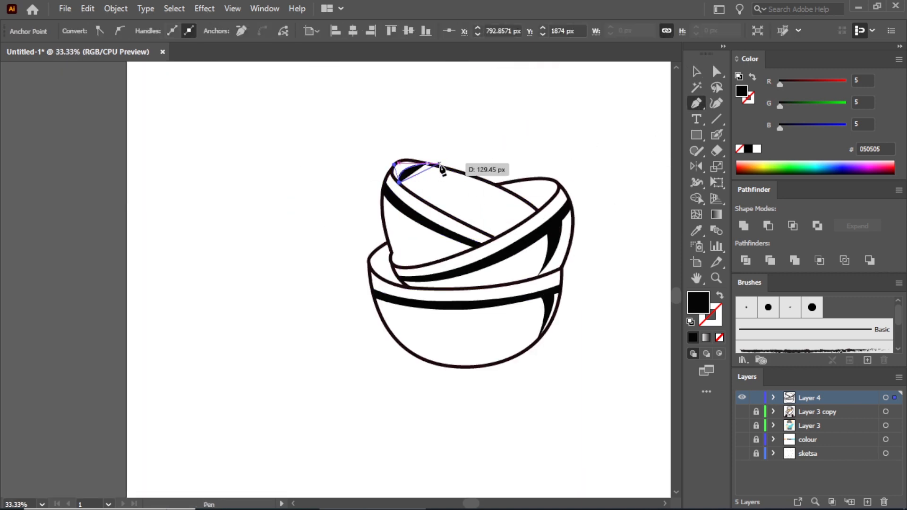
{"action": "left_click", "coordinate": [427, 164]}
{"action": "left_click", "coordinate": [696, 71]}
{"action": "left_click", "coordinate": [620, 98]}
Step: Draw a tapering black shadow inside the upper bowl near the right end of its opening
{"action": "scroll", "coordinate": [543, 148], "scroll_direction": "up", "scroll_amount": 1}
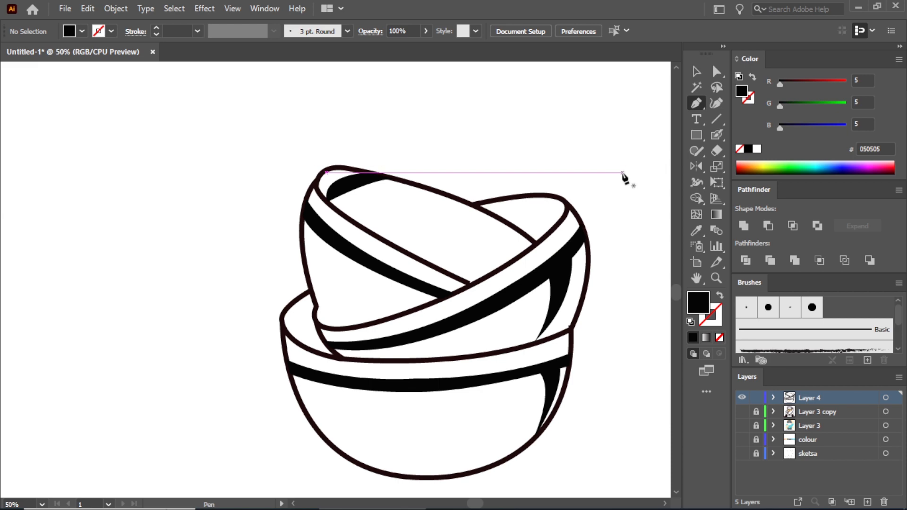
{"action": "left_click", "coordinate": [461, 280]}
{"action": "left_click_drag", "start_coordinate": [491, 214], "coordinate": [475, 189]}
{"action": "left_click", "coordinate": [491, 215]}
{"action": "left_click", "coordinate": [520, 232]}
{"action": "left_click_drag", "start_coordinate": [461, 280], "coordinate": [447, 284]}
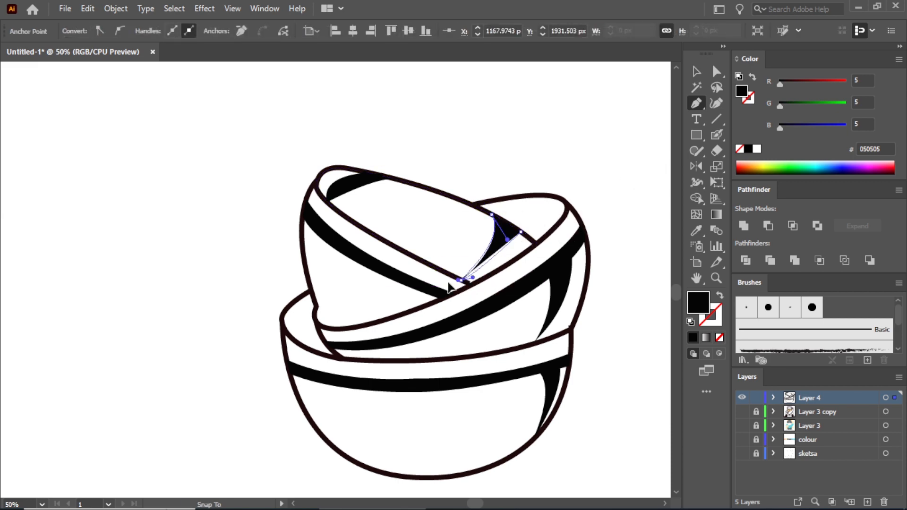
{"action": "left_click", "coordinate": [644, 213]}
Step: Draw a narrow black shadow inside the middle bowl's visible opening, tapering down to its front rim
{"action": "scroll", "coordinate": [614, 227], "scroll_direction": "up", "scroll_amount": 1}
{"action": "left_click", "coordinate": [499, 182]}
{"action": "left_click_drag", "start_coordinate": [508, 239], "coordinate": [500, 279]}
{"action": "left_click_drag", "start_coordinate": [530, 181], "coordinate": [528, 169]}
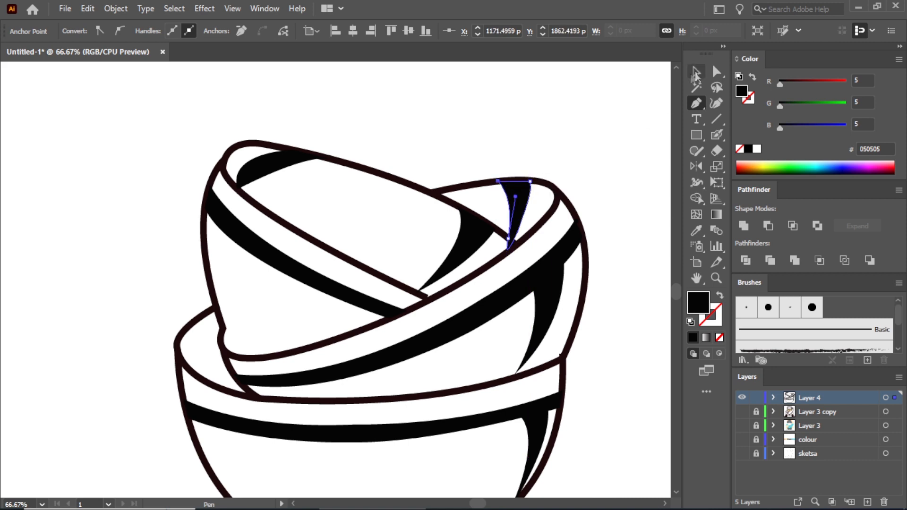
{"action": "left_click", "coordinate": [695, 73]}
{"action": "left_click", "coordinate": [631, 161]}
Step: Draw a short curved outline stroke with no fill at the upper bowl's lower-left corner, where it meets the middle bowl's rim
{"action": "scroll", "coordinate": [625, 166], "scroll_direction": "down", "scroll_amount": 5}
{"action": "scroll", "coordinate": [583, 231], "scroll_direction": "up", "scroll_amount": 5}
{"action": "left_click", "coordinate": [696, 103]}
{"action": "left_click", "coordinate": [334, 240], "text": "ctrl"}
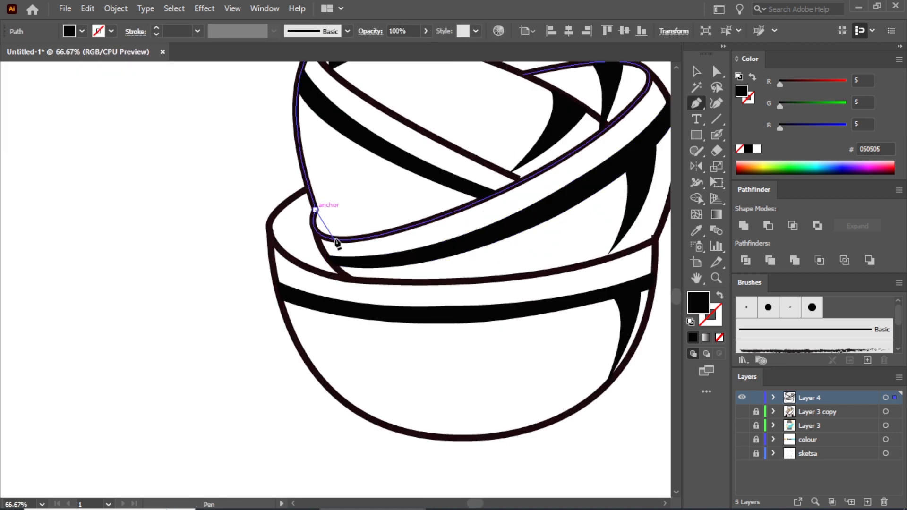
{"action": "left_click_drag", "start_coordinate": [329, 238], "coordinate": [345, 248]}
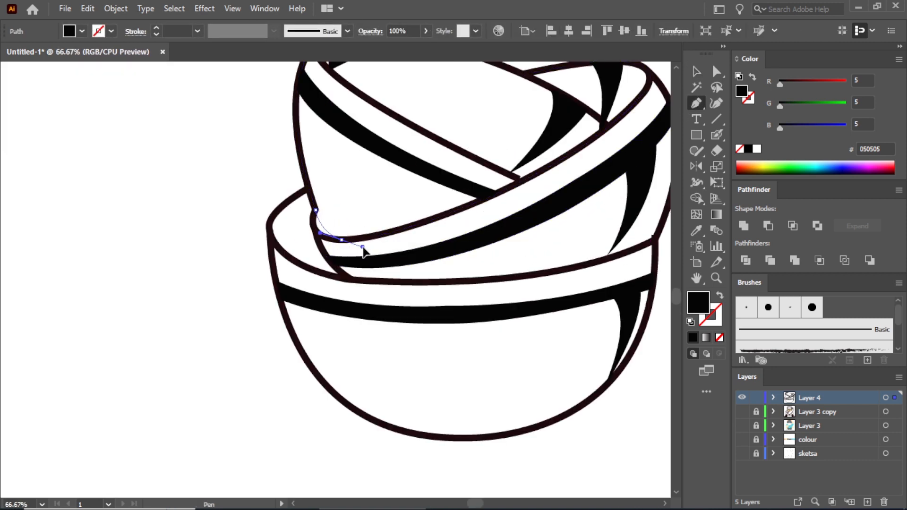
{"action": "key", "text": "shift+x"}
Step: Adjust the stroke weight of the curve at the upper bowl's lower-left corner
{"action": "key", "text": "v"}
{"action": "left_click", "coordinate": [230, 137]}
{"action": "left_click", "coordinate": [322, 224]}
{"action": "left_click", "coordinate": [196, 32]}
{"action": "left_click", "coordinate": [214, 176]}
Step: Select all the artwork of the three stacked bowls and group it
{"action": "scroll", "coordinate": [429, 219], "scroll_direction": "down", "scroll_amount": 4}
{"action": "left_click", "coordinate": [429, 218]}
{"action": "scroll", "coordinate": [243, 203], "scroll_direction": "up", "scroll_amount": 1}
{"action": "left_click_drag", "start_coordinate": [242, 102], "coordinate": [454, 284]}
{"action": "left_click", "coordinate": [199, 31]}
{"action": "key", "text": "ctrl+g"}
Step: Draw a rectangle covering the whole bowl stack and fill it with orange fc751a
{"action": "left_click", "coordinate": [696, 135]}
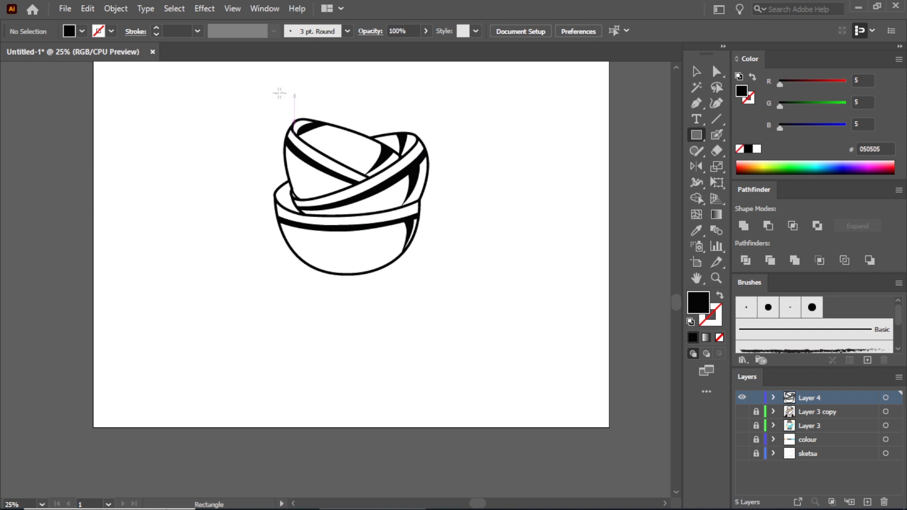
{"action": "left_click_drag", "start_coordinate": [260, 93], "coordinate": [451, 318]}
{"action": "double_click", "coordinate": [701, 304]}
{"action": "left_click", "coordinate": [582, 291]}
{"action": "left_click", "coordinate": [539, 136]}
{"action": "left_click", "coordinate": [701, 138]}
Step: Send the orange rectangle to the back, behind the bowl line art
{"action": "left_click", "coordinate": [696, 72]}
{"action": "right_click", "coordinate": [395, 178]}
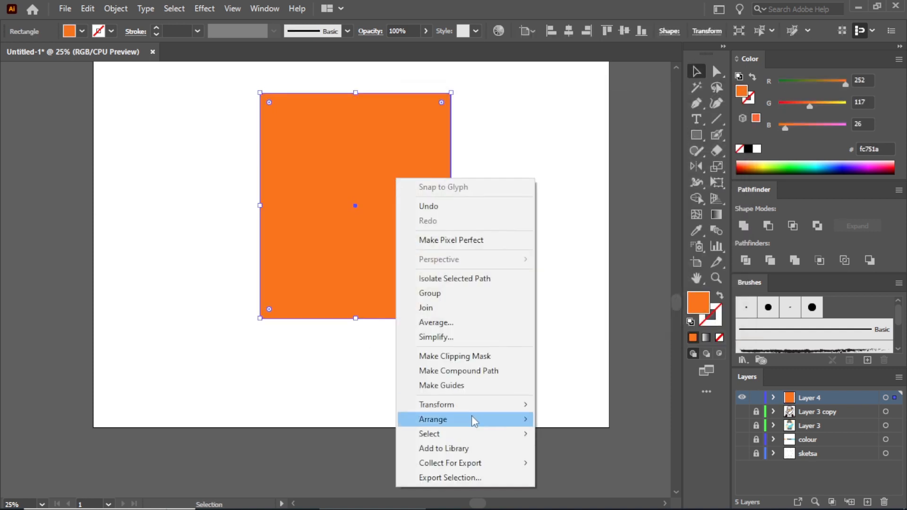
{"action": "mouse_move", "coordinate": [470, 418]}
{"action": "left_click", "coordinate": [583, 466]}
{"action": "left_click", "coordinate": [588, 424]}
Step: Duplicate Layer 4, delete the orange rectangle from one layer, lock Layer 4 copy and make Layer 4 active
{"action": "left_click", "coordinate": [416, 220]}
{"action": "left_click_drag", "start_coordinate": [826, 401], "coordinate": [867, 502]}
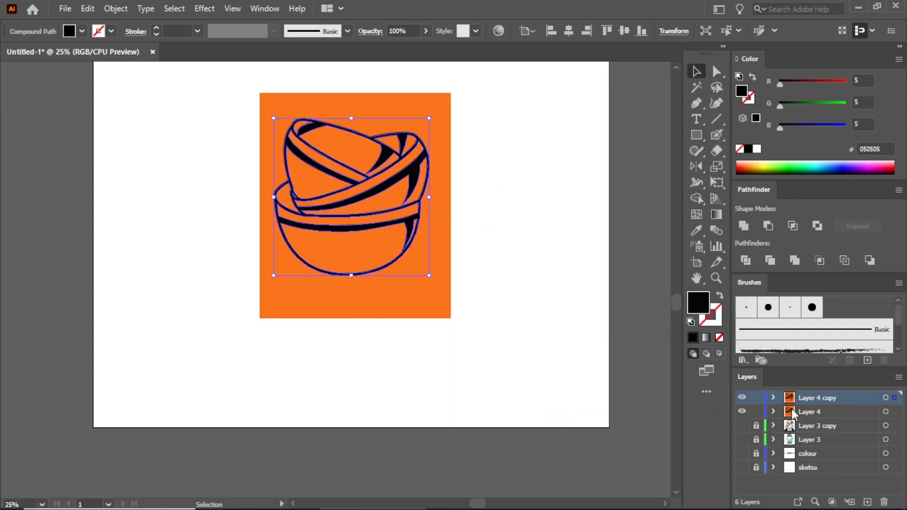
{"action": "left_click", "coordinate": [429, 295]}
{"action": "key", "text": "Delete"}
{"action": "left_click", "coordinate": [756, 397]}
{"action": "left_click", "coordinate": [812, 412]}
Step: Try to divide the orange rectangle by the bowl outlines and delete the surplus area
{"action": "left_click", "coordinate": [412, 228]}
{"action": "left_click", "coordinate": [435, 238], "text": "shift"}
{"action": "left_click", "coordinate": [745, 260]}
{"action": "left_click", "coordinate": [607, 125]}
{"action": "left_click", "coordinate": [435, 155]}
{"action": "key", "text": "Delete"}
{"action": "key", "text": "ctrl+z"}
Step: Divide the orange rectangle by the bowl outlines on Layer 4, ungroup the pieces and delete the area outside the bowls
{"action": "left_click_drag", "start_coordinate": [229, 89], "coordinate": [434, 271]}
{"action": "left_click", "coordinate": [746, 259]}
{"action": "left_click", "coordinate": [533, 236]}
{"action": "right_click", "coordinate": [433, 248]}
{"action": "left_click", "coordinate": [499, 303]}
{"action": "left_click", "coordinate": [435, 282]}
{"action": "key", "text": "Delete"}
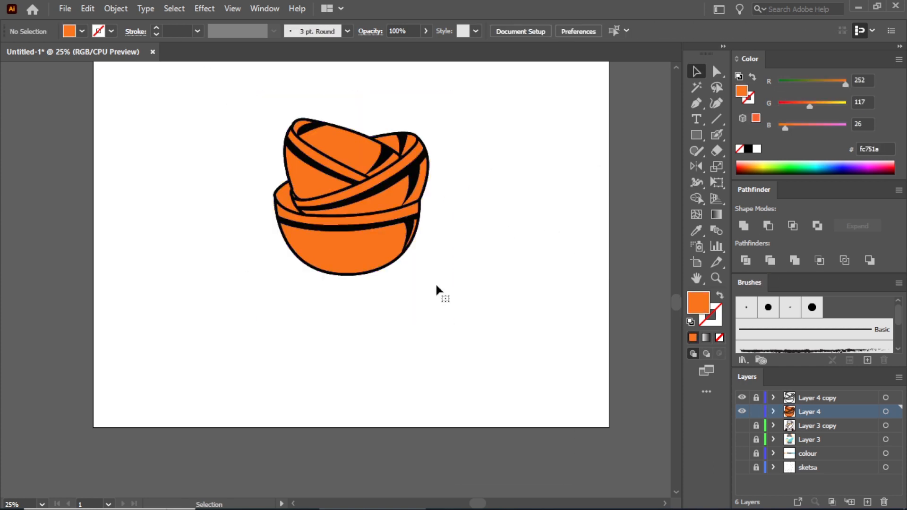
Step: Show Layer 3 copy and Layer 3 together with the bowls, and make Layer 3 copy the active, unlocked layer
{"action": "key", "text": "ctrl+minus"}
{"action": "left_click", "coordinate": [742, 398]}
{"action": "left_click", "coordinate": [742, 397]}
{"action": "left_click", "coordinate": [742, 425]}
{"action": "left_click", "coordinate": [741, 439]}
{"action": "scroll", "coordinate": [529, 433], "scroll_direction": "down", "scroll_amount": 2}
{"action": "left_click_drag", "start_coordinate": [742, 425], "coordinate": [742, 440]}
{"action": "left_click_drag", "start_coordinate": [742, 440], "coordinate": [742, 426]}
{"action": "left_click", "coordinate": [819, 439]}
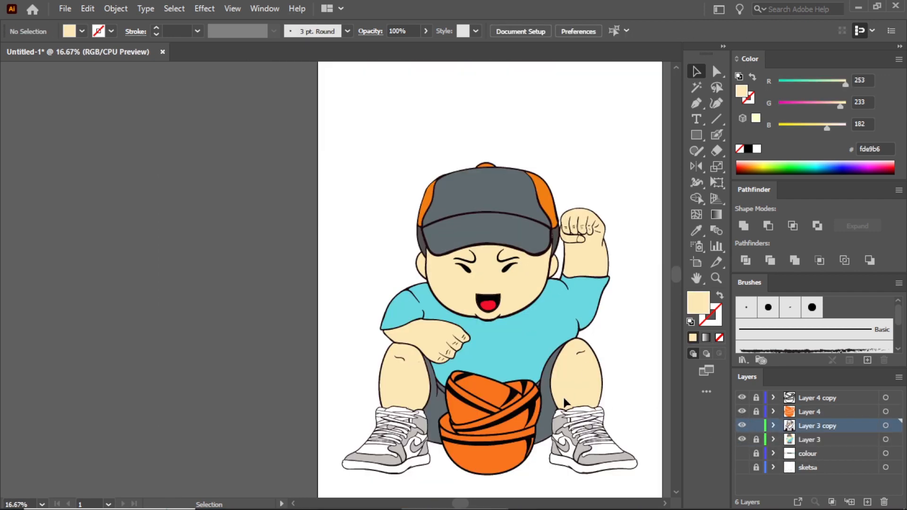
Step: Confirm the Blob Brush at 8 pt with pressure-controlled size and set its colour to black 000000
{"action": "left_click", "coordinate": [720, 136]}
{"action": "double_click", "coordinate": [716, 135]}
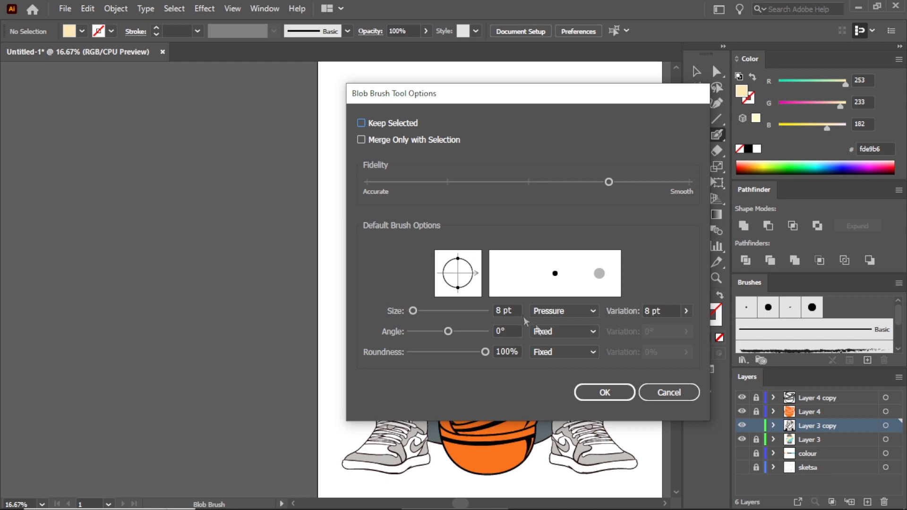
{"action": "left_click", "coordinate": [593, 391]}
{"action": "key", "text": "ctrl+plus"}
{"action": "key", "text": "ctrl+plus"}
{"action": "key", "text": "ctrl+plus"}
{"action": "double_click", "coordinate": [698, 302]}
{"action": "type", "text": "000000"}
{"action": "key", "text": "Return"}
Step: Draw a thin black crease with a central peak across the middle of the shirt's chest and reflect it
{"action": "mouse_move", "coordinate": [368, 248]}
{"action": "left_mouse_down"}
{"action": "mouse_move", "coordinate": [389, 267]}
{"action": "mouse_move", "coordinate": [456, 261]}
{"action": "left_mouse_up"}
{"action": "key", "text": "ctrl+z"}
{"action": "mouse_move", "coordinate": [317, 266]}
{"action": "left_mouse_down"}
{"action": "mouse_move", "coordinate": [363, 250]}
{"action": "mouse_move", "coordinate": [403, 265]}
{"action": "left_mouse_up"}
{"action": "key", "text": "v"}
{"action": "left_click", "coordinate": [355, 258]}
{"action": "double_click", "coordinate": [696, 166]}
{"action": "left_click", "coordinate": [661, 350]}
{"action": "key", "text": "v"}
{"action": "left_click", "coordinate": [34, 254]}
Step: Draw a black fold on the shirt beside the knee below the raised arm, thickening it down along the shorts
{"action": "scroll", "coordinate": [457, 391], "scroll_direction": "down", "scroll_amount": 4}
{"action": "key", "text": "shift+b"}
{"action": "mouse_move", "coordinate": [524, 208]}
{"action": "left_mouse_down"}
{"action": "mouse_move", "coordinate": [562, 235]}
{"action": "mouse_move", "coordinate": [534, 208]}
{"action": "mouse_move", "coordinate": [561, 237]}
{"action": "left_mouse_up"}
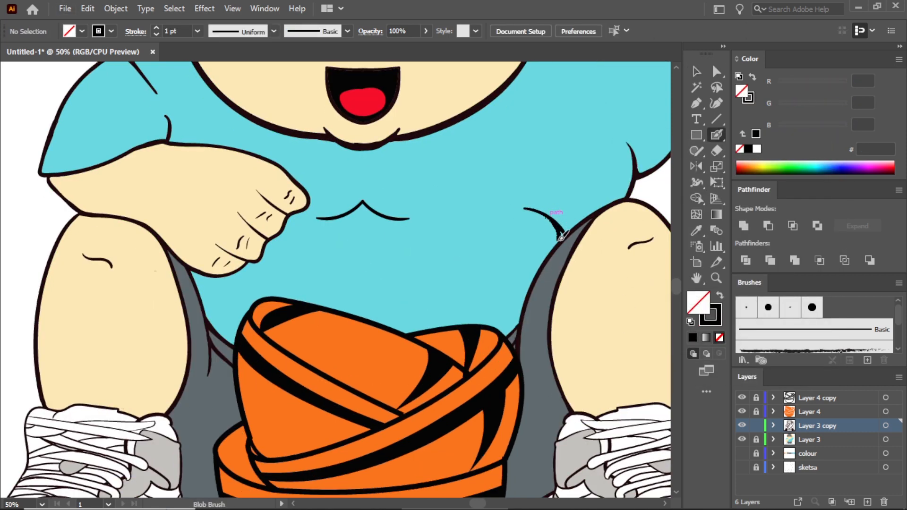
{"action": "scroll", "coordinate": [573, 228], "scroll_direction": "up", "scroll_amount": 3}
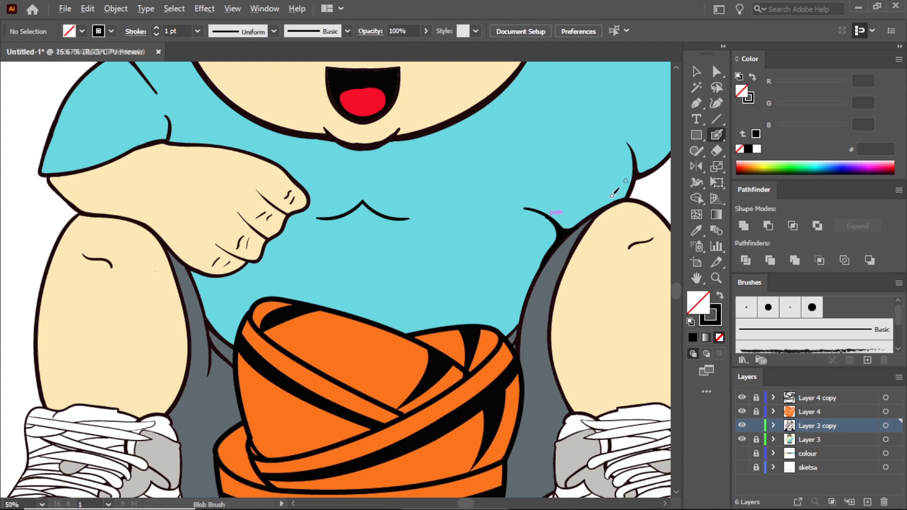
{"action": "mouse_move", "coordinate": [465, 210]}
{"action": "left_mouse_down"}
{"action": "mouse_move", "coordinate": [449, 289]}
{"action": "mouse_move", "coordinate": [410, 391]}
{"action": "mouse_move", "coordinate": [560, 203]}
{"action": "mouse_move", "coordinate": [448, 193]}
{"action": "mouse_move", "coordinate": [351, 168]}
{"action": "left_mouse_up"}
{"action": "scroll", "coordinate": [439, 209], "scroll_direction": "down", "scroll_amount": 7}
Step: Hide Layer 4 copy and Layer 4 to clear the bowls from the figure
{"action": "left_click", "coordinate": [741, 398]}
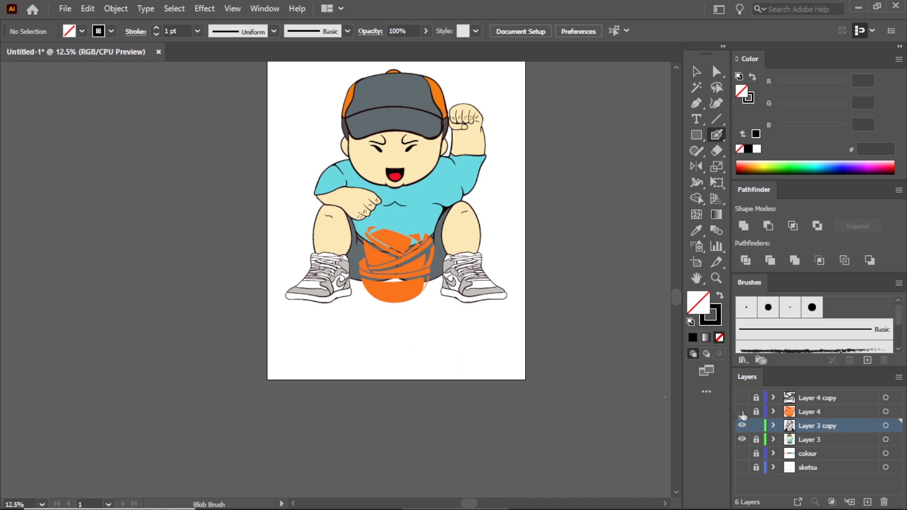
{"action": "left_click", "coordinate": [741, 411]}
{"action": "scroll", "coordinate": [472, 245], "scroll_direction": "up", "scroll_amount": 5}
Step: Using the Pencil with black fill and no stroke, draw a tapering shadow down the left leg's inner side to the shoe
{"action": "left_click_drag", "start_coordinate": [698, 151], "coordinate": [736, 164]}
{"action": "scroll", "coordinate": [637, 346], "scroll_direction": "down", "scroll_amount": 2}
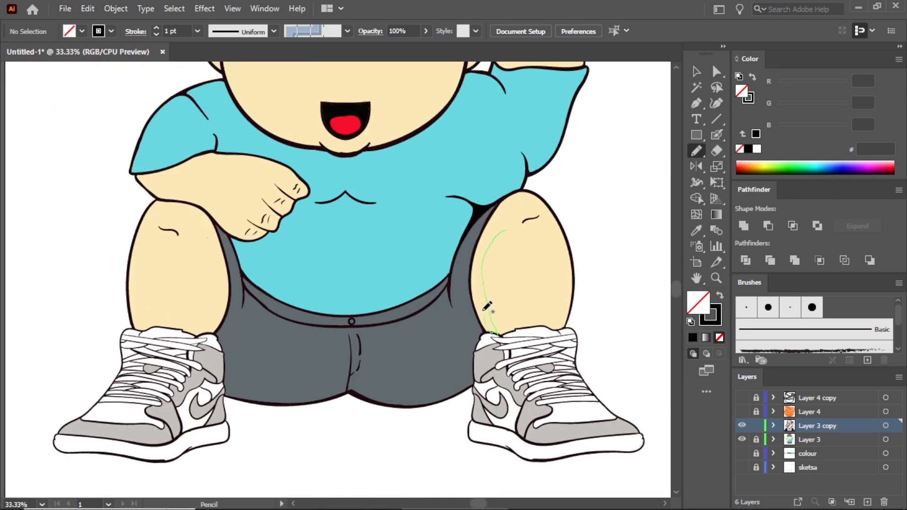
{"action": "left_click_drag", "start_coordinate": [491, 237], "coordinate": [504, 230]}
{"action": "key", "text": "ctrl+z"}
{"action": "left_click", "coordinate": [720, 295]}
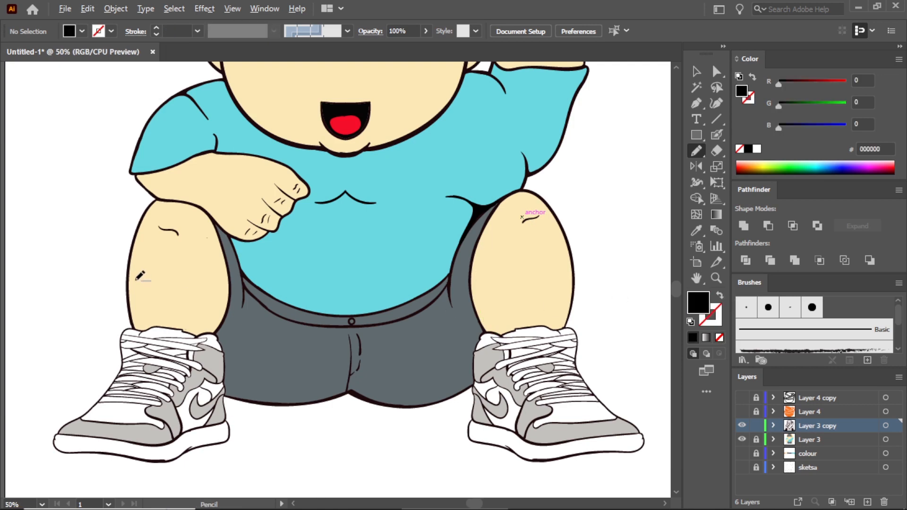
{"action": "scroll", "coordinate": [138, 279], "scroll_direction": "up", "scroll_amount": 1}
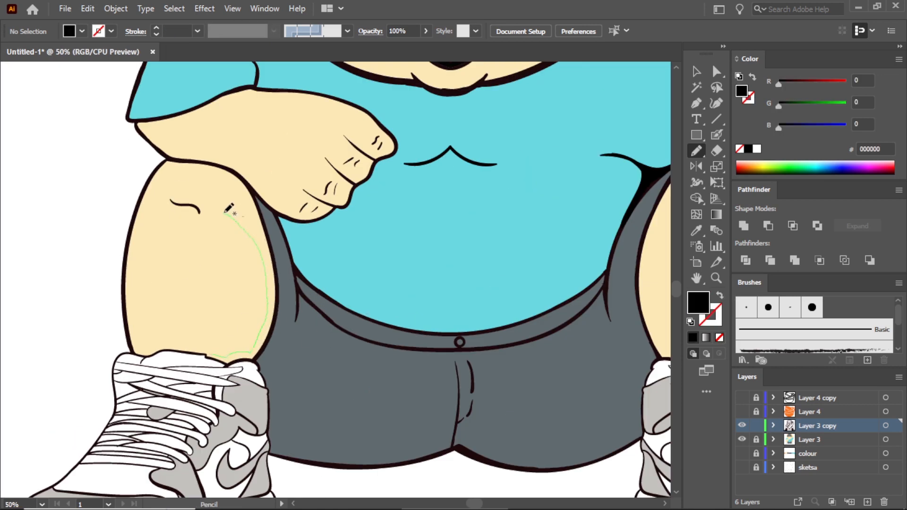
{"action": "left_click_drag", "start_coordinate": [218, 355], "coordinate": [223, 355]}
Step: Draw a short tapering black shadow on the left knee just below the resting forearm
{"action": "scroll", "coordinate": [385, 340], "scroll_direction": "down", "scroll_amount": 4}
{"action": "scroll", "coordinate": [343, 304], "scroll_direction": "up", "scroll_amount": 4}
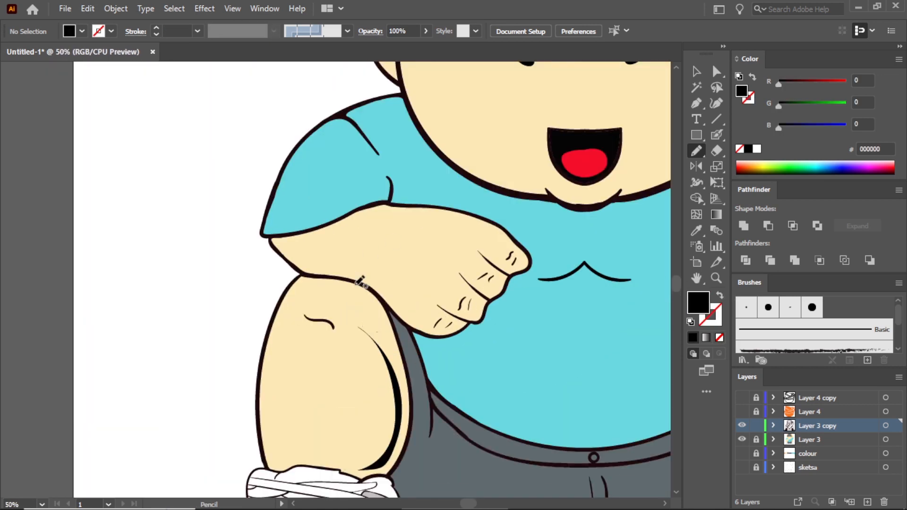
{"action": "left_click_drag", "start_coordinate": [350, 291], "coordinate": [348, 290]}
{"action": "scroll", "coordinate": [350, 291], "scroll_direction": "down", "scroll_amount": 2}
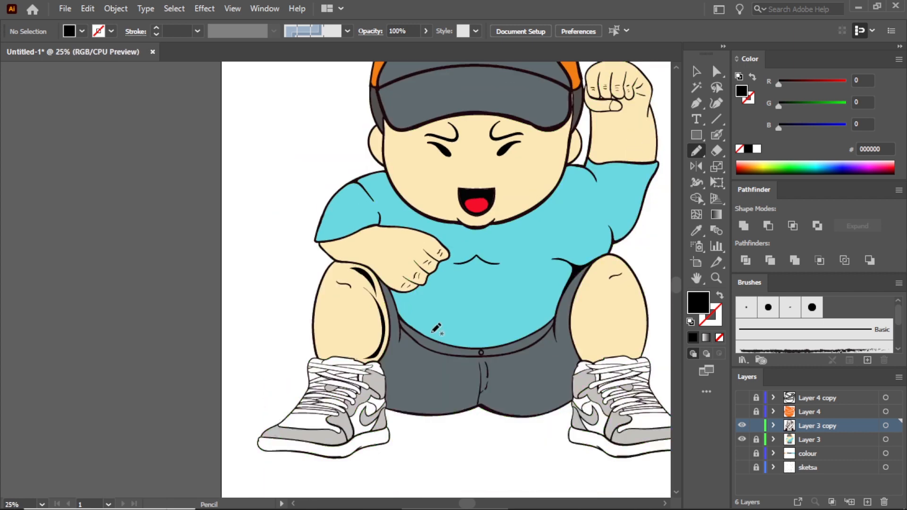
Step: Draw a tapering black shadow along the inner edge of the right leg from the knee to the shoe
{"action": "scroll", "coordinate": [620, 334], "scroll_direction": "up", "scroll_amount": 2}
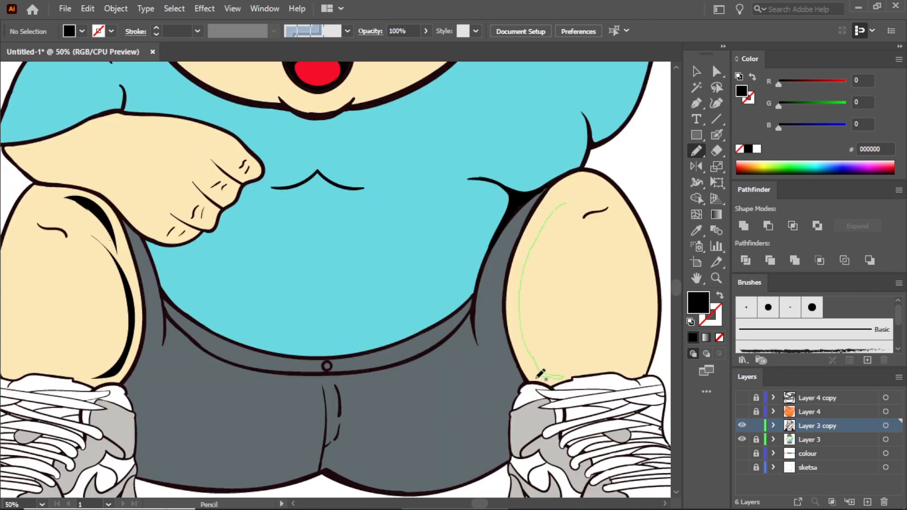
{"action": "left_click_drag", "start_coordinate": [562, 204], "coordinate": [563, 203]}
{"action": "scroll", "coordinate": [562, 204], "scroll_direction": "down", "scroll_amount": 4}
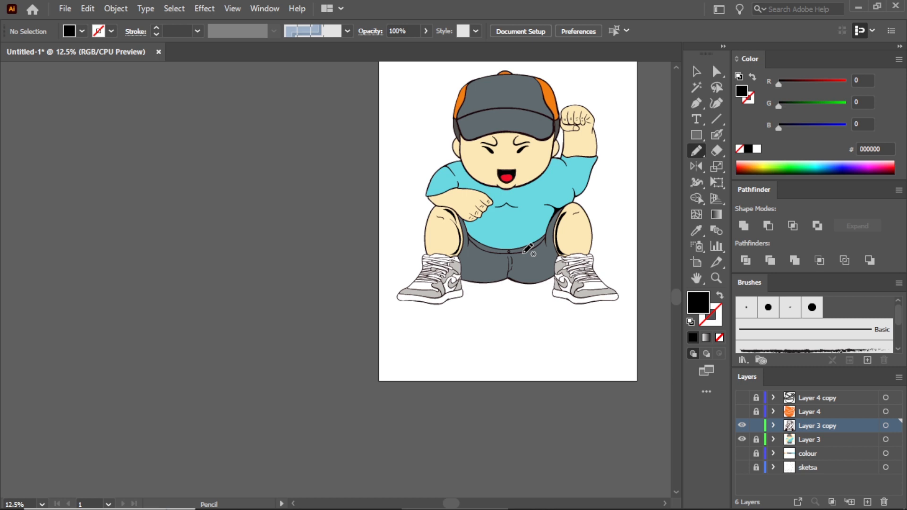
Step: Draw broad black shadows along the lower edge of both halves of the shorts
{"action": "scroll", "coordinate": [518, 266], "scroll_direction": "up", "scroll_amount": 4}
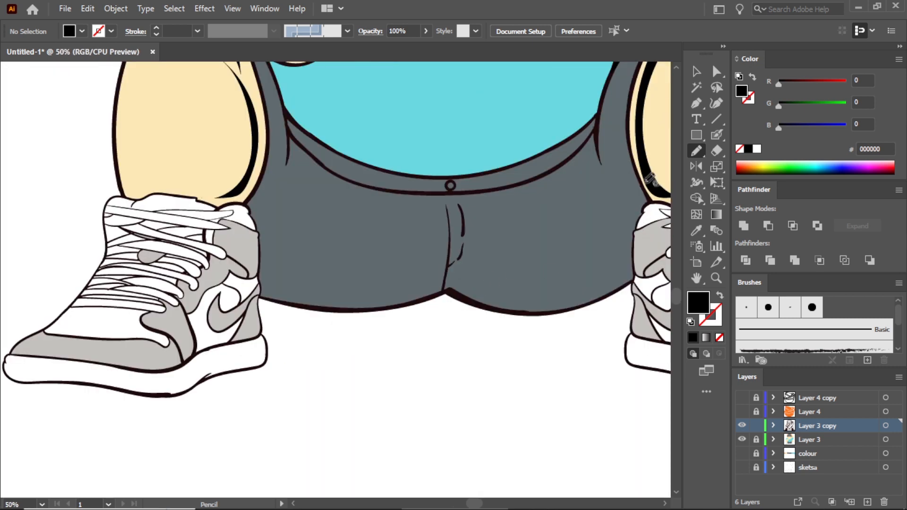
{"action": "mouse_move", "coordinate": [459, 285]}
{"action": "left_mouse_down"}
{"action": "mouse_move", "coordinate": [632, 234]}
{"action": "mouse_move", "coordinate": [633, 280]}
{"action": "mouse_move", "coordinate": [544, 314]}
{"action": "mouse_move", "coordinate": [479, 304]}
{"action": "mouse_move", "coordinate": [457, 286]}
{"action": "left_mouse_up"}
{"action": "mouse_move", "coordinate": [264, 248]}
{"action": "left_mouse_down"}
{"action": "mouse_move", "coordinate": [445, 281]}
{"action": "mouse_move", "coordinate": [407, 304]}
{"action": "mouse_move", "coordinate": [337, 312]}
{"action": "mouse_move", "coordinate": [268, 297]}
{"action": "mouse_move", "coordinate": [259, 247]}
{"action": "left_mouse_up"}
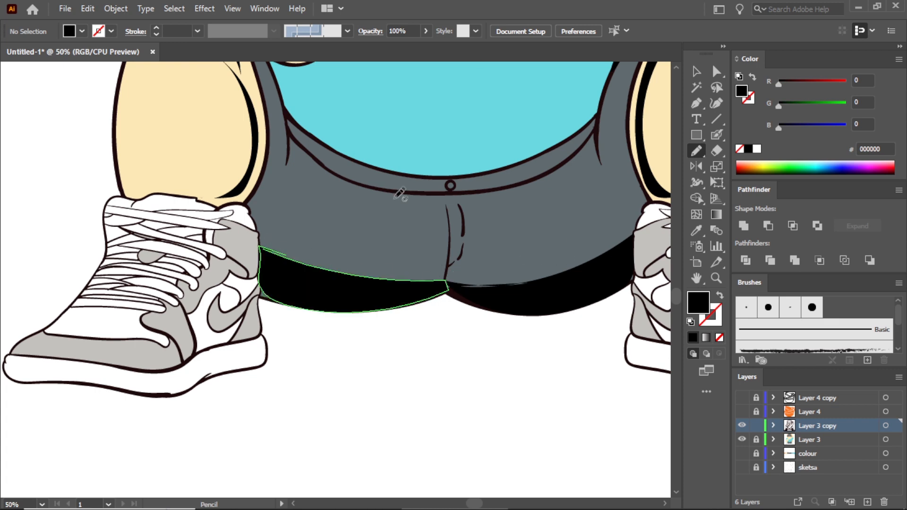
Step: Draw pointed black fold shadows on the shorts beside the right leg, rising from the top of the shoe
{"action": "left_click_drag", "start_coordinate": [632, 224], "coordinate": [577, 247]}
{"action": "mouse_move", "coordinate": [555, 160]}
{"action": "left_mouse_down"}
{"action": "mouse_move", "coordinate": [562, 236]}
{"action": "mouse_move", "coordinate": [577, 254]}
{"action": "mouse_move", "coordinate": [587, 233]}
{"action": "mouse_move", "coordinate": [556, 163]}
{"action": "left_mouse_up"}
{"action": "key", "text": "ctrl+z"}
{"action": "mouse_move", "coordinate": [581, 255]}
{"action": "left_mouse_down"}
{"action": "mouse_move", "coordinate": [547, 196]}
{"action": "mouse_move", "coordinate": [581, 246]}
{"action": "mouse_move", "coordinate": [558, 155]}
{"action": "left_mouse_up"}
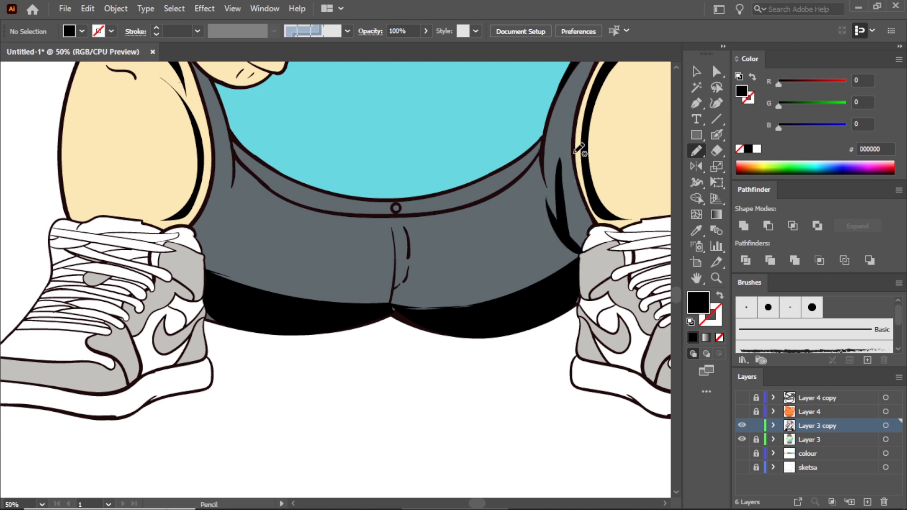
Step: Draw pointed black fold shadows on the shorts beside the left leg
{"action": "mouse_move", "coordinate": [208, 271]}
{"action": "left_mouse_down"}
{"action": "mouse_move", "coordinate": [222, 277]}
{"action": "mouse_move", "coordinate": [207, 282]}
{"action": "left_mouse_up"}
{"action": "mouse_move", "coordinate": [221, 169]}
{"action": "left_mouse_down"}
{"action": "mouse_move", "coordinate": [225, 188]}
{"action": "mouse_move", "coordinate": [227, 165]}
{"action": "left_mouse_up"}
{"action": "scroll", "coordinate": [328, 158], "scroll_direction": "down", "scroll_amount": 5}
{"action": "scroll", "coordinate": [335, 124], "scroll_direction": "up", "scroll_amount": 3}
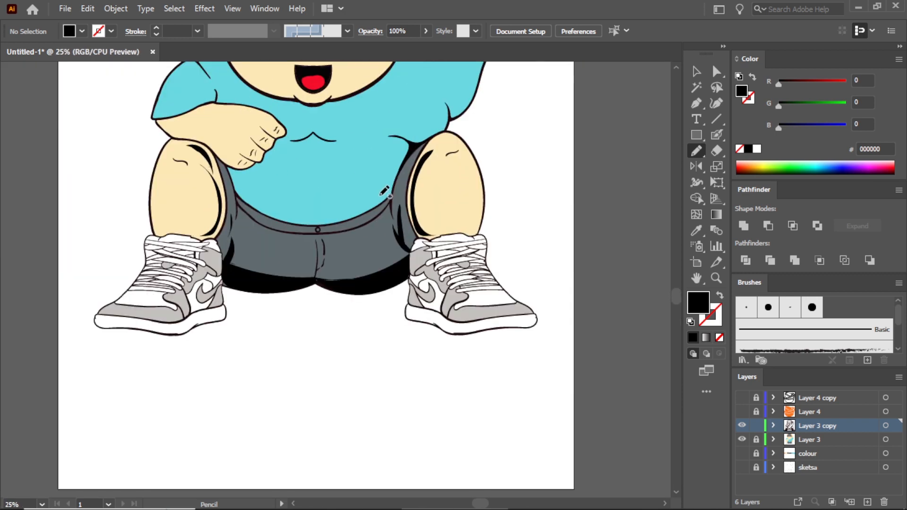
Step: Create a layer between Layer 3 copy and Layer 3, sample the shirt's blue and darken the fill to 52a6a8
{"action": "scroll", "coordinate": [439, 203], "scroll_direction": "down", "scroll_amount": 2}
{"action": "key", "text": "ctrl+l"}
{"action": "key", "text": "i"}
{"action": "left_click", "coordinate": [392, 170]}
{"action": "scroll", "coordinate": [389, 155], "scroll_direction": "up", "scroll_amount": 3}
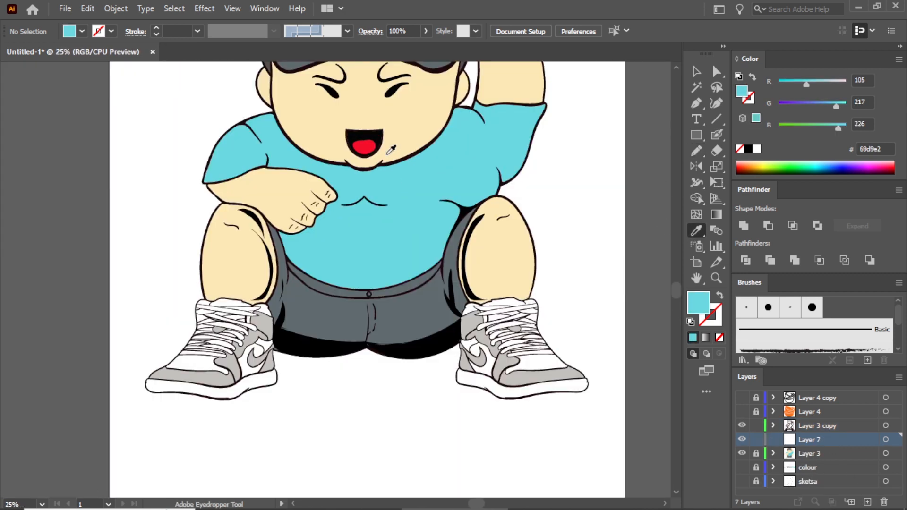
{"action": "double_click", "coordinate": [702, 305]}
{"action": "left_click", "coordinate": [475, 183]}
{"action": "left_click", "coordinate": [759, 138]}
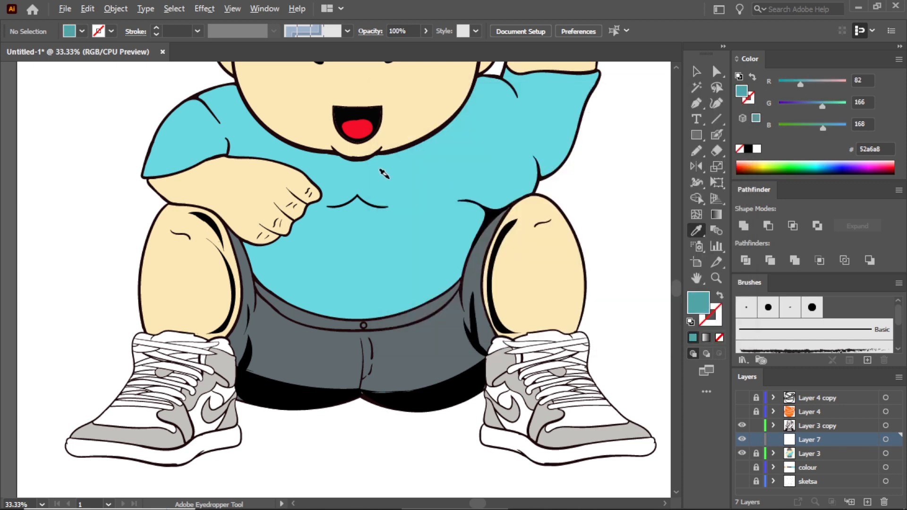
Step: Draw branching teal fold shadows with the Pencil on both sides of the crease at the shirt's chest
{"action": "scroll", "coordinate": [394, 189], "scroll_direction": "up", "scroll_amount": 1}
{"action": "key", "text": "n"}
{"action": "left_click_drag", "start_coordinate": [350, 199], "coordinate": [473, 163]}
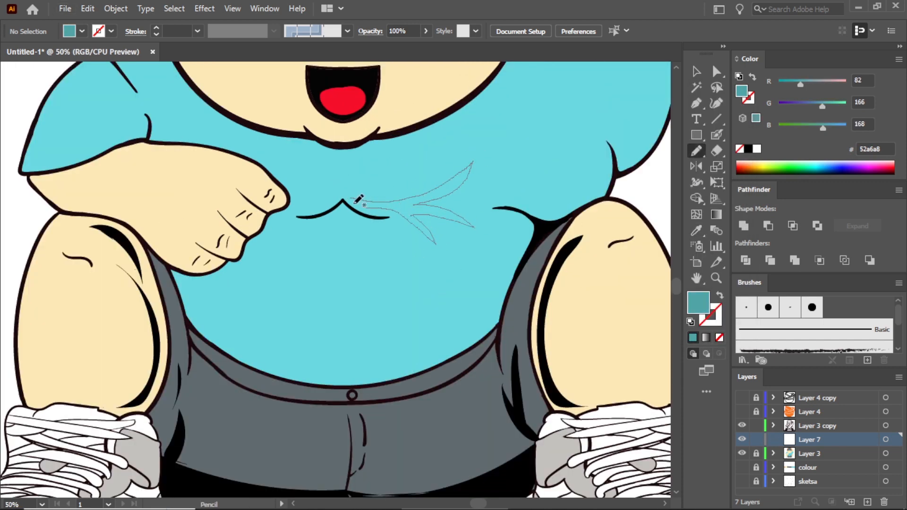
{"action": "left_click_drag", "start_coordinate": [361, 205], "coordinate": [357, 196]}
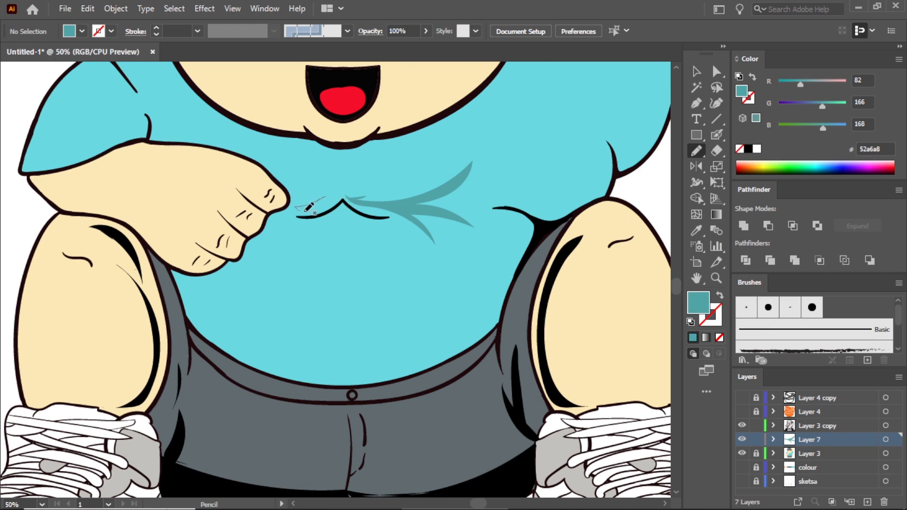
{"action": "left_click_drag", "start_coordinate": [319, 191], "coordinate": [330, 196]}
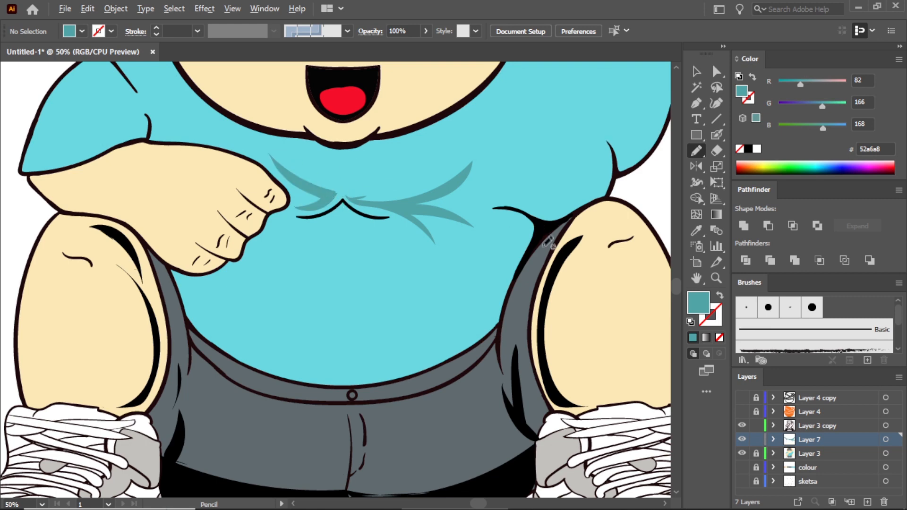
Step: Draw a forked teal shadow down the right side of the belly from the black fold to the waistband
{"action": "scroll", "coordinate": [545, 222], "scroll_direction": "down", "scroll_amount": 3}
{"action": "scroll", "coordinate": [534, 213], "scroll_direction": "up", "scroll_amount": 1}
{"action": "scroll", "coordinate": [518, 219], "scroll_direction": "up", "scroll_amount": 2}
{"action": "mouse_move", "coordinate": [493, 310]}
{"action": "left_mouse_down"}
{"action": "mouse_move", "coordinate": [499, 231]}
{"action": "mouse_move", "coordinate": [512, 227]}
{"action": "mouse_move", "coordinate": [517, 269]}
{"action": "left_mouse_up"}
{"action": "key", "text": "ctrl+z"}
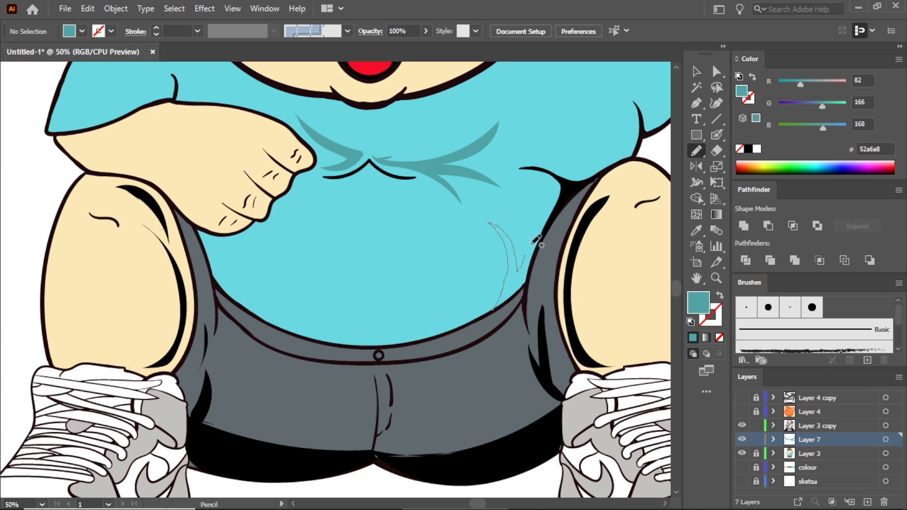
{"action": "mouse_move", "coordinate": [526, 165]}
{"action": "left_mouse_down"}
{"action": "mouse_move", "coordinate": [554, 179]}
{"action": "mouse_move", "coordinate": [560, 211]}
{"action": "mouse_move", "coordinate": [500, 309]}
{"action": "left_mouse_up"}
{"action": "scroll", "coordinate": [590, 249], "scroll_direction": "down", "scroll_amount": 3}
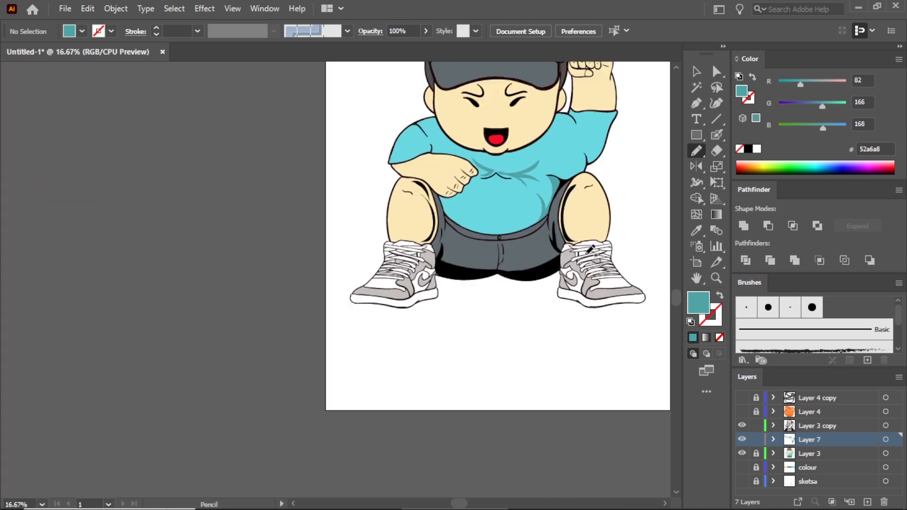
Step: Draw a curved teal shadow from the right armpit to the black fold and a small one at the raised sleeve's shoulder crease
{"action": "scroll", "coordinate": [569, 173], "scroll_direction": "up", "scroll_amount": 2}
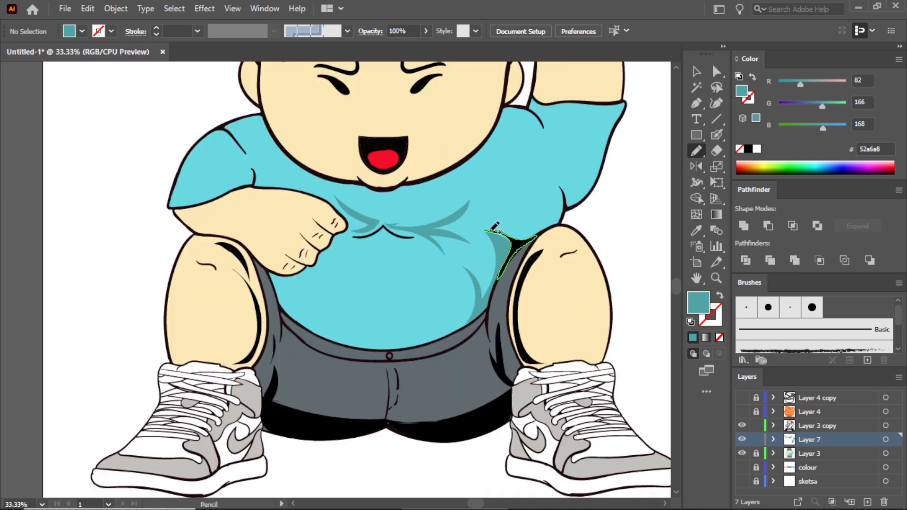
{"action": "left_click_drag", "start_coordinate": [498, 224], "coordinate": [494, 230]}
{"action": "scroll", "coordinate": [541, 132], "scroll_direction": "up", "scroll_amount": 2}
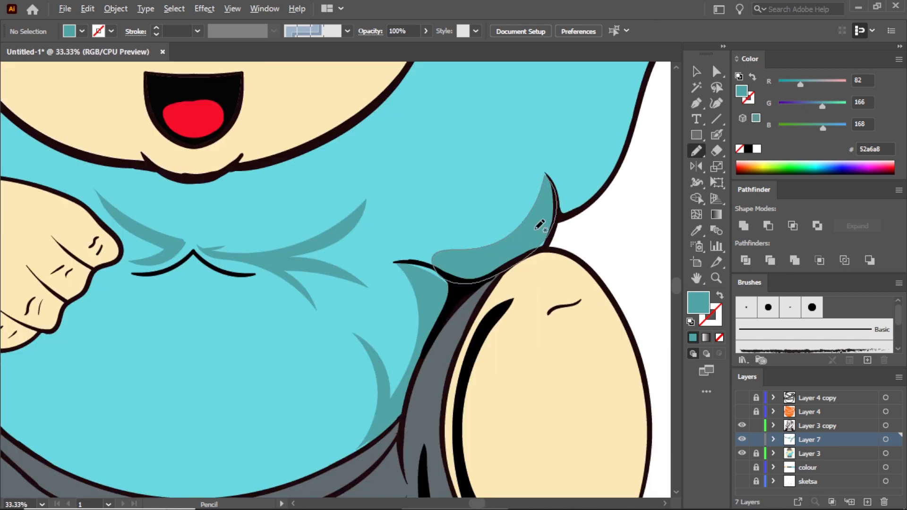
{"action": "mouse_move", "coordinate": [524, 159]}
{"action": "left_mouse_down"}
{"action": "mouse_move", "coordinate": [507, 151]}
{"action": "mouse_move", "coordinate": [503, 116]}
{"action": "left_mouse_up"}
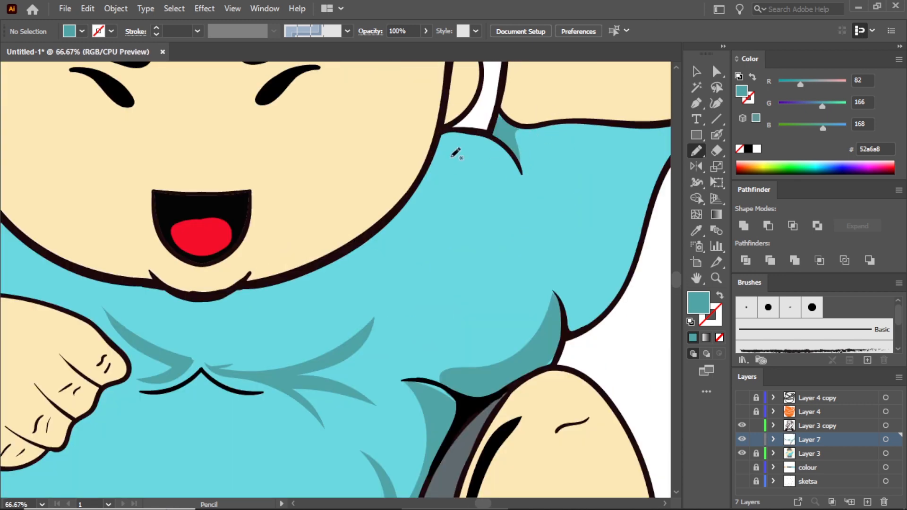
Step: Draw a broad teal shadow on the shirt under the right side of the jaw, from the shoulder to the chin
{"action": "mouse_move", "coordinate": [335, 270]}
{"action": "left_mouse_down"}
{"action": "mouse_move", "coordinate": [477, 176]}
{"action": "mouse_move", "coordinate": [491, 154]}
{"action": "mouse_move", "coordinate": [473, 126]}
{"action": "left_mouse_up"}
{"action": "mouse_move", "coordinate": [411, 194]}
{"action": "left_mouse_down"}
{"action": "mouse_move", "coordinate": [359, 243]}
{"action": "mouse_move", "coordinate": [238, 289]}
{"action": "left_mouse_up"}
{"action": "scroll", "coordinate": [300, 308], "scroll_direction": "down", "scroll_amount": 5}
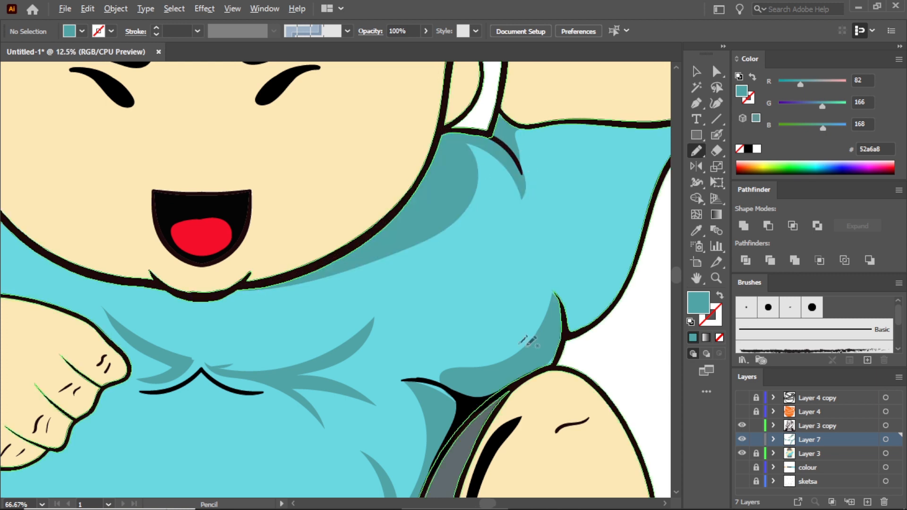
Step: Draw teal shadows beside the shoulder and elbow creases of the left sleeve
{"action": "scroll", "coordinate": [223, 320], "scroll_direction": "up", "scroll_amount": 4}
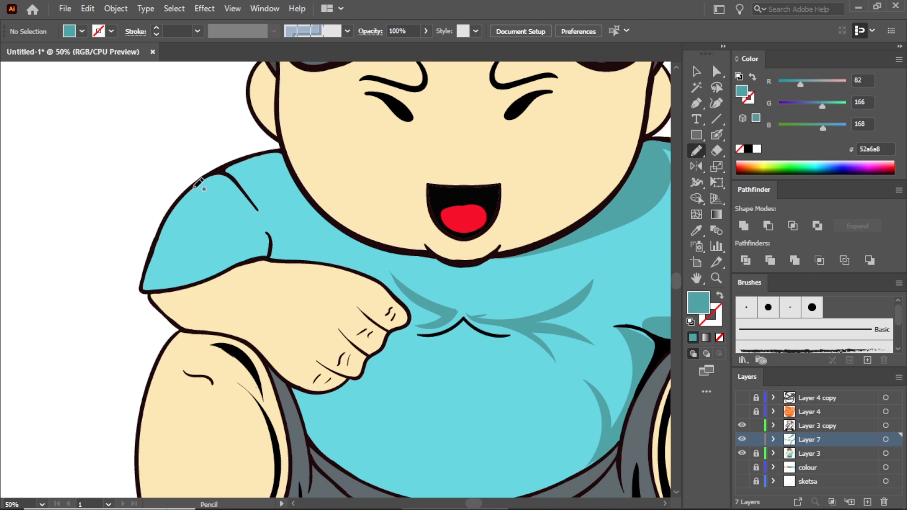
{"action": "left_click_drag", "start_coordinate": [240, 181], "coordinate": [198, 182]}
{"action": "left_click_drag", "start_coordinate": [279, 257], "coordinate": [277, 260]}
{"action": "left_click_drag", "start_coordinate": [257, 204], "coordinate": [227, 162]}
{"action": "scroll", "coordinate": [371, 458], "scroll_direction": "down", "scroll_amount": 2}
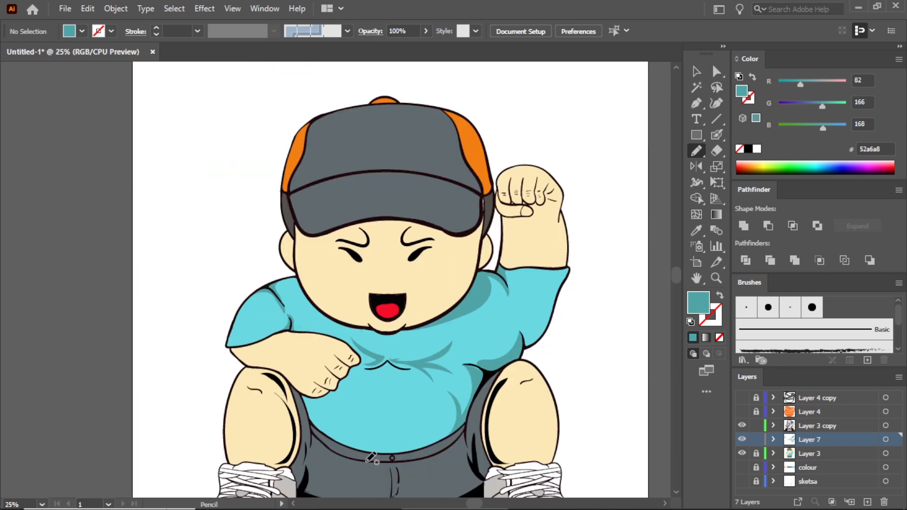
Step: Sample the skin colour, darken the fill to #f9c758, and draw shadows around the left knee and down the leg's outer edge
{"action": "left_click", "coordinate": [696, 230]}
{"action": "left_click", "coordinate": [536, 248]}
{"action": "double_click", "coordinate": [698, 305]}
{"action": "left_click", "coordinate": [497, 137]}
{"action": "left_click", "coordinate": [702, 139]}
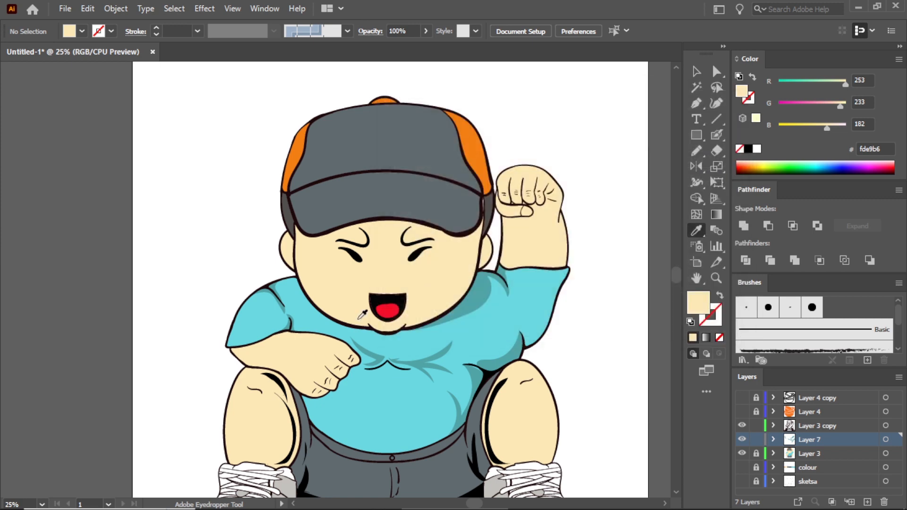
{"action": "scroll", "coordinate": [231, 456], "scroll_direction": "up", "scroll_amount": 3}
{"action": "scroll", "coordinate": [352, 177], "scroll_direction": "down", "scroll_amount": 3}
{"action": "key", "text": "n"}
{"action": "mouse_move", "coordinate": [254, 307]}
{"action": "left_mouse_down"}
{"action": "mouse_move", "coordinate": [282, 228]}
{"action": "mouse_move", "coordinate": [300, 220]}
{"action": "left_mouse_up"}
{"action": "mouse_move", "coordinate": [296, 175]}
{"action": "left_mouse_down"}
{"action": "mouse_move", "coordinate": [395, 178]}
{"action": "mouse_move", "coordinate": [439, 236]}
{"action": "mouse_move", "coordinate": [364, 142]}
{"action": "mouse_move", "coordinate": [256, 259]}
{"action": "mouse_move", "coordinate": [254, 305]}
{"action": "left_mouse_up"}
{"action": "mouse_move", "coordinate": [260, 259]}
{"action": "left_mouse_down"}
{"action": "mouse_move", "coordinate": [258, 299]}
{"action": "mouse_move", "coordinate": [299, 383]}
{"action": "mouse_move", "coordinate": [359, 399]}
{"action": "mouse_move", "coordinate": [322, 396]}
{"action": "mouse_move", "coordinate": [275, 350]}
{"action": "mouse_move", "coordinate": [270, 363]}
{"action": "mouse_move", "coordinate": [344, 386]}
{"action": "left_mouse_up"}
{"action": "left_click_drag", "start_coordinate": [252, 350], "coordinate": [256, 268]}
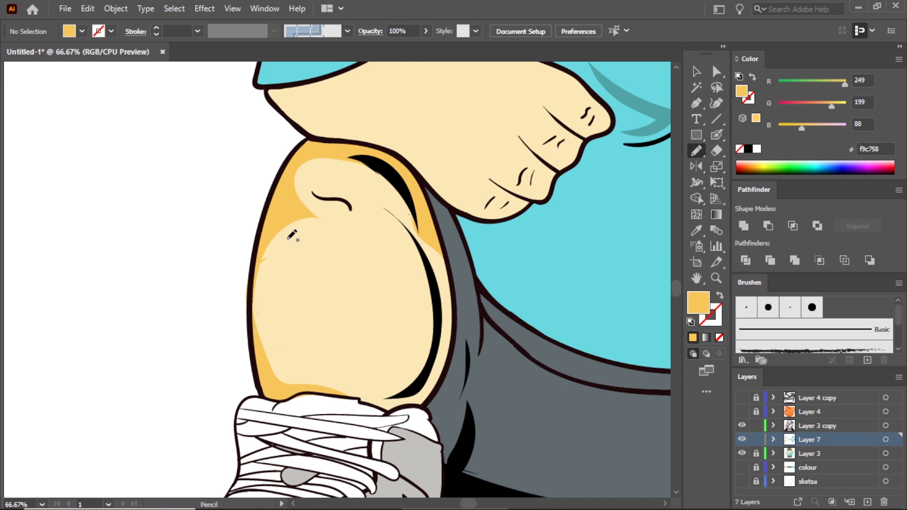
Step: Recolour the left leg's shadow shapes to the softer skin tone #f9d991
{"action": "scroll", "coordinate": [293, 234], "scroll_direction": "down", "scroll_amount": 4}
{"action": "key", "text": "v"}
{"action": "scroll", "coordinate": [308, 252], "scroll_direction": "up", "scroll_amount": 3}
{"action": "left_click", "coordinate": [314, 178]}
{"action": "left_click", "coordinate": [305, 296], "text": "shift"}
{"action": "left_click", "coordinate": [696, 232]}
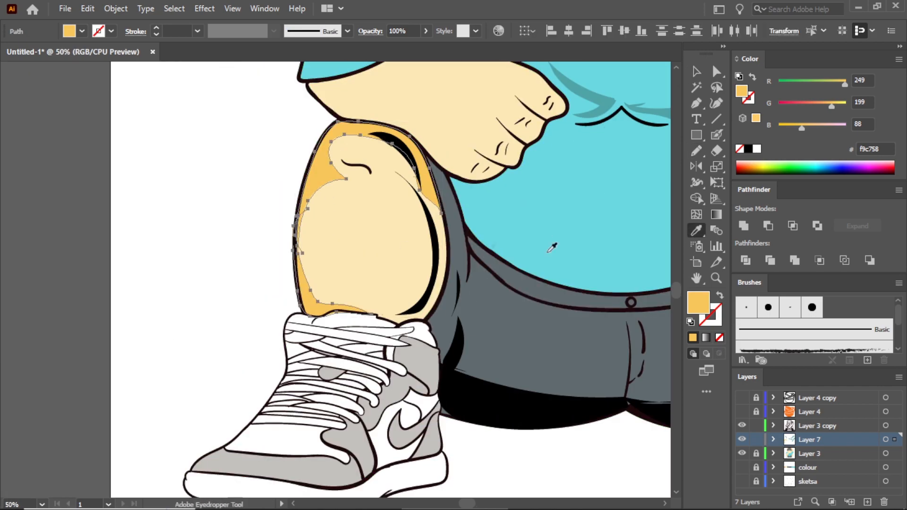
{"action": "left_click", "coordinate": [403, 249]}
{"action": "double_click", "coordinate": [701, 300]}
{"action": "left_click", "coordinate": [458, 135]}
{"action": "left_click", "coordinate": [701, 139]}
{"action": "key", "text": "v"}
{"action": "left_click", "coordinate": [319, 196]}
{"action": "scroll", "coordinate": [317, 196], "scroll_direction": "down", "scroll_amount": 1}
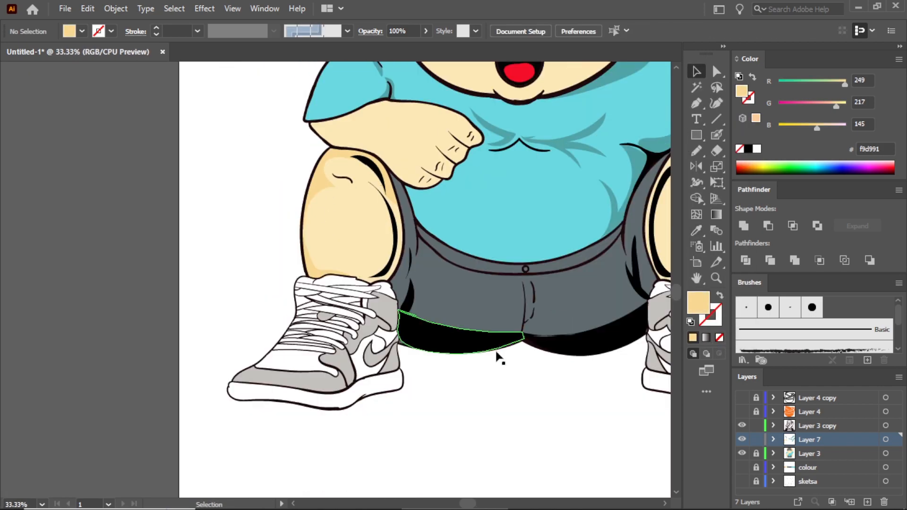
Step: Draw a skin shadow down the inner side of the left leg, along the black crease to the sneaker
{"action": "scroll", "coordinate": [437, 234], "scroll_direction": "up", "scroll_amount": 3}
{"action": "key", "text": "n"}
{"action": "mouse_move", "coordinate": [243, 89]}
{"action": "left_mouse_down"}
{"action": "mouse_move", "coordinate": [309, 314]}
{"action": "mouse_move", "coordinate": [192, 368]}
{"action": "left_mouse_up"}
{"action": "mouse_move", "coordinate": [285, 385]}
{"action": "left_mouse_down"}
{"action": "mouse_move", "coordinate": [328, 360]}
{"action": "mouse_move", "coordinate": [352, 306]}
{"action": "mouse_move", "coordinate": [350, 240]}
{"action": "mouse_move", "coordinate": [295, 123]}
{"action": "mouse_move", "coordinate": [243, 90]}
{"action": "left_mouse_up"}
{"action": "scroll", "coordinate": [540, 148], "scroll_direction": "down", "scroll_amount": 5}
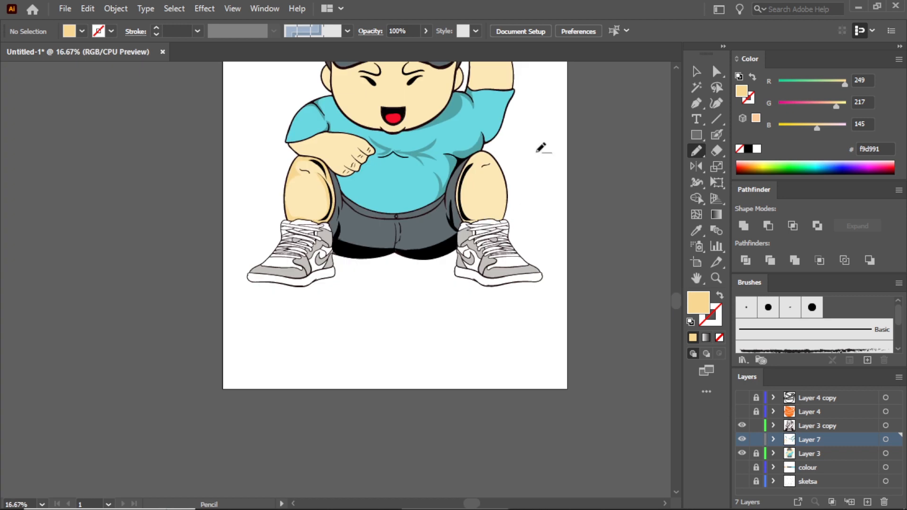
{"action": "scroll", "coordinate": [540, 147], "scroll_direction": "up", "scroll_amount": 1}
{"action": "scroll", "coordinate": [312, 194], "scroll_direction": "down", "scroll_amount": 1}
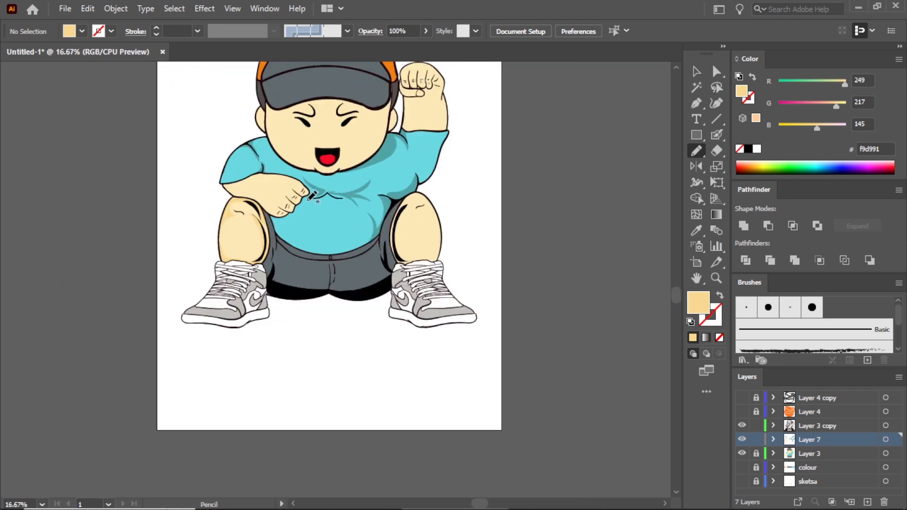
Step: Draw a skin shadow on the bent left forearm, from the sleeve edge and elbow along the underside to the fist
{"action": "scroll", "coordinate": [312, 195], "scroll_direction": "up", "scroll_amount": 3}
{"action": "left_click_drag", "start_coordinate": [324, 277], "coordinate": [442, 320]}
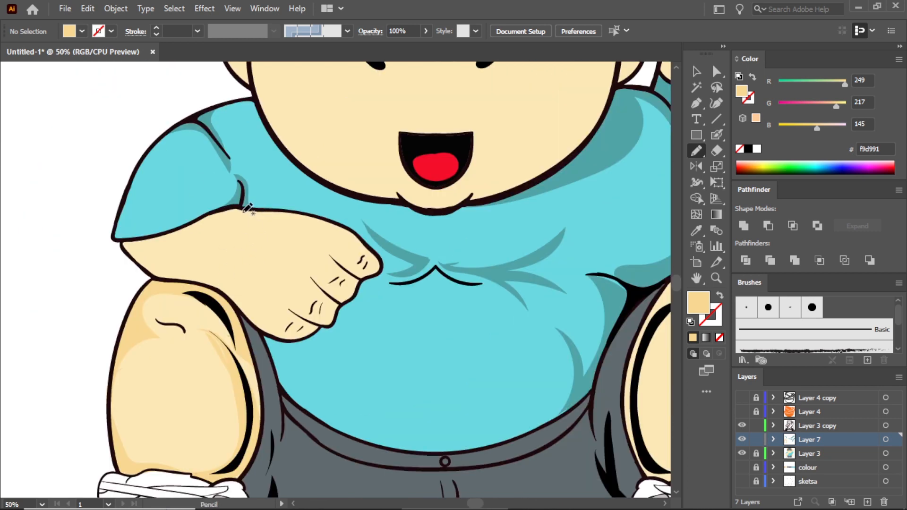
{"action": "mouse_move", "coordinate": [183, 236]}
{"action": "left_mouse_down"}
{"action": "mouse_move", "coordinate": [260, 209]}
{"action": "mouse_move", "coordinate": [189, 217]}
{"action": "mouse_move", "coordinate": [128, 243]}
{"action": "mouse_move", "coordinate": [187, 279]}
{"action": "left_mouse_up"}
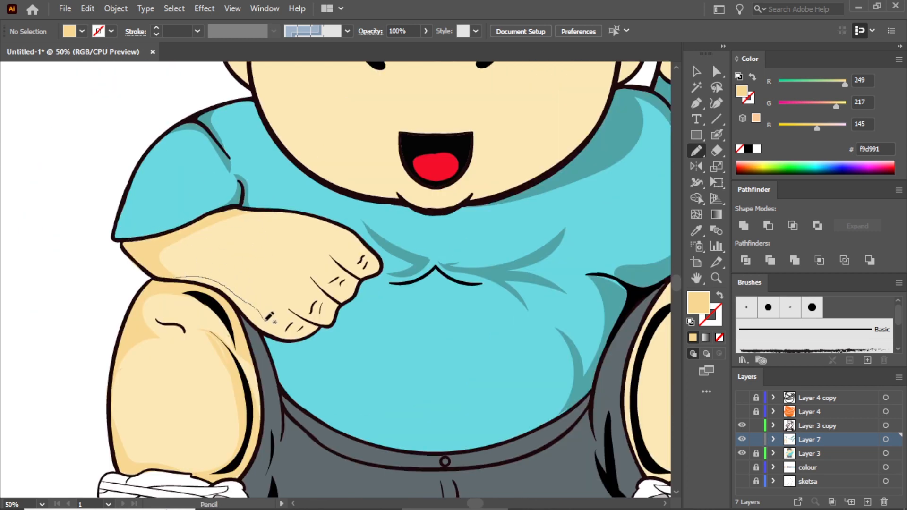
Step: Draw small skin shadows at the finger creases of the lowered fist and a curved one along the hand's upper edge
{"action": "scroll", "coordinate": [279, 331], "scroll_direction": "up", "scroll_amount": 3}
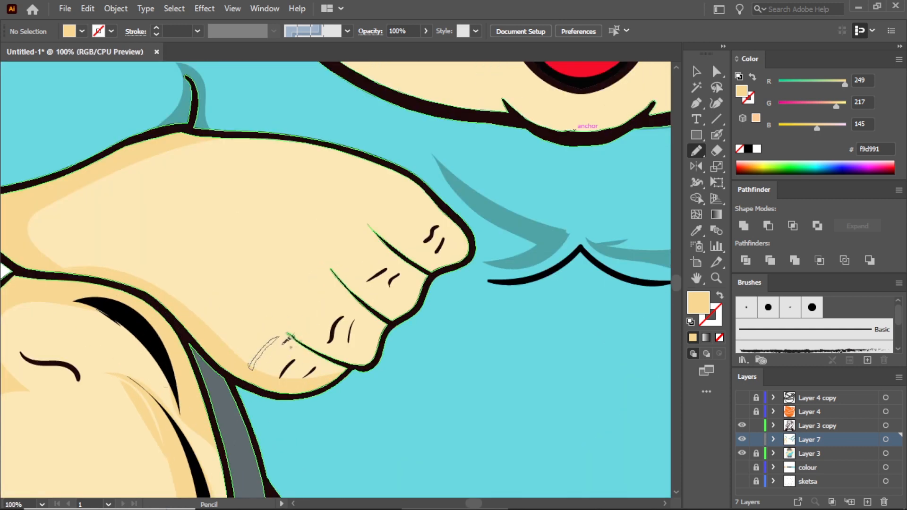
{"action": "mouse_move", "coordinate": [283, 344]}
{"action": "left_mouse_down"}
{"action": "mouse_move", "coordinate": [320, 278]}
{"action": "mouse_move", "coordinate": [289, 326]}
{"action": "left_mouse_up"}
{"action": "mouse_move", "coordinate": [333, 268]}
{"action": "left_mouse_down"}
{"action": "mouse_move", "coordinate": [366, 233]}
{"action": "mouse_move", "coordinate": [334, 268]}
{"action": "left_mouse_up"}
{"action": "mouse_move", "coordinate": [220, 137]}
{"action": "left_mouse_down"}
{"action": "mouse_move", "coordinate": [327, 160]}
{"action": "mouse_move", "coordinate": [378, 211]}
{"action": "left_mouse_up"}
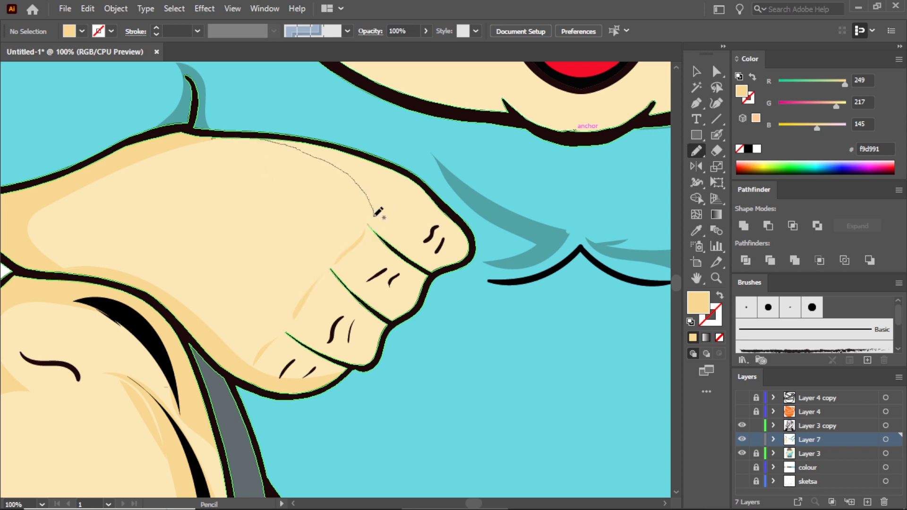
{"action": "mouse_move", "coordinate": [411, 185]}
{"action": "left_mouse_down"}
{"action": "mouse_move", "coordinate": [457, 265]}
{"action": "mouse_move", "coordinate": [459, 223]}
{"action": "mouse_move", "coordinate": [420, 183]}
{"action": "mouse_move", "coordinate": [381, 159]}
{"action": "mouse_move", "coordinate": [255, 136]}
{"action": "left_mouse_up"}
{"action": "scroll", "coordinate": [367, 264], "scroll_direction": "down", "scroll_amount": 6}
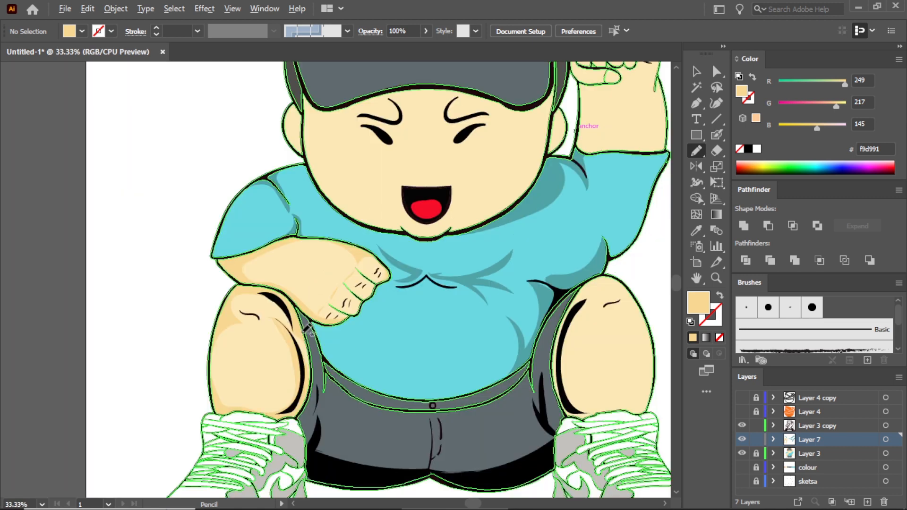
Step: Draw a curved skin shadow across the base of the raised forearm and a small one beside the thumb
{"action": "scroll", "coordinate": [414, 257], "scroll_direction": "up", "scroll_amount": 3}
{"action": "scroll", "coordinate": [394, 191], "scroll_direction": "down", "scroll_amount": 1}
{"action": "mouse_move", "coordinate": [458, 249]}
{"action": "left_mouse_down"}
{"action": "mouse_move", "coordinate": [401, 275]}
{"action": "mouse_move", "coordinate": [406, 224]}
{"action": "mouse_move", "coordinate": [427, 203]}
{"action": "mouse_move", "coordinate": [399, 205]}
{"action": "mouse_move", "coordinate": [408, 211]}
{"action": "mouse_move", "coordinate": [412, 273]}
{"action": "mouse_move", "coordinate": [461, 258]}
{"action": "left_mouse_up"}
{"action": "mouse_move", "coordinate": [411, 284]}
{"action": "left_mouse_down"}
{"action": "mouse_move", "coordinate": [378, 286]}
{"action": "mouse_move", "coordinate": [372, 262]}
{"action": "left_mouse_up"}
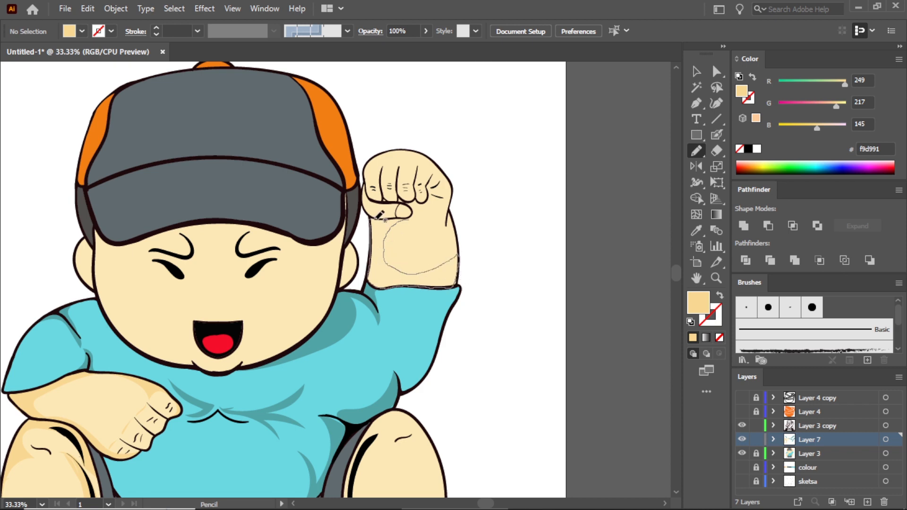
{"action": "left_click_drag", "start_coordinate": [420, 207], "coordinate": [417, 211]}
{"action": "scroll", "coordinate": [411, 212], "scroll_direction": "up", "scroll_amount": 2}
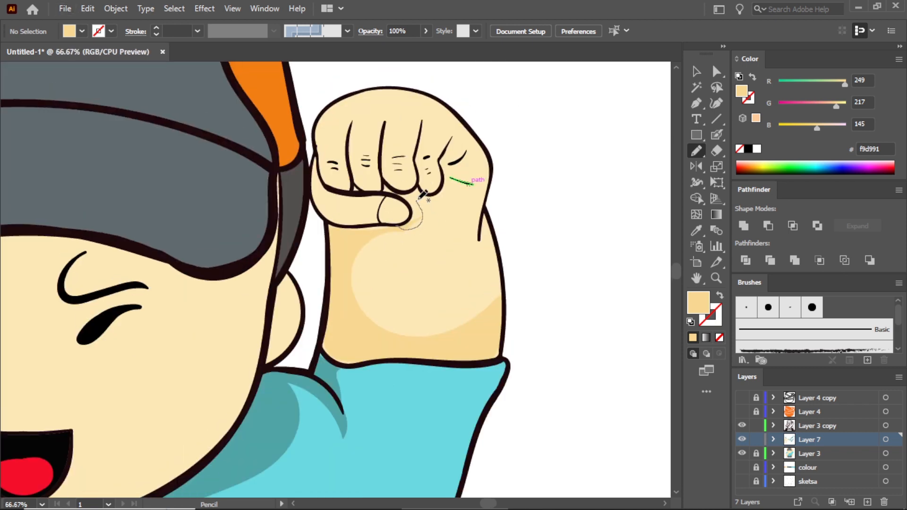
{"action": "scroll", "coordinate": [415, 216], "scroll_direction": "down", "scroll_amount": 3}
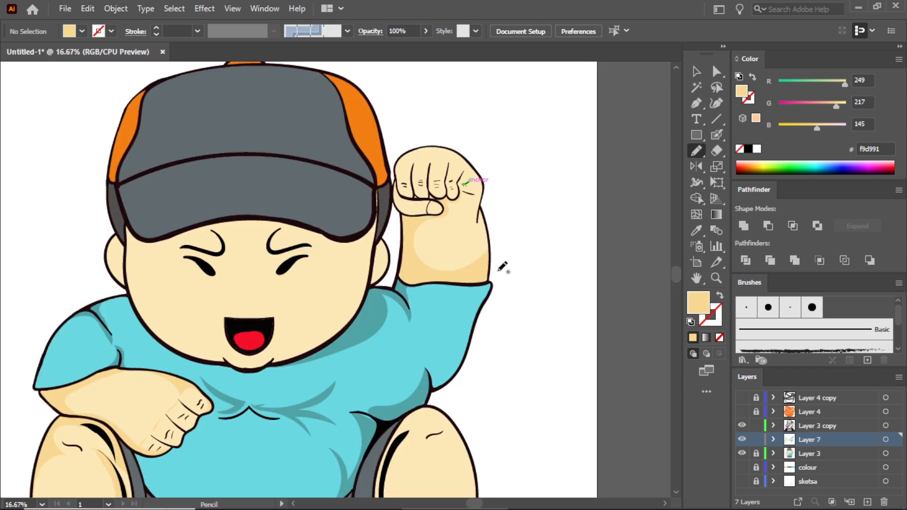
Step: Draw a skin shadow down the right side of the face, from under the cap visor to the chin
{"action": "scroll", "coordinate": [434, 220], "scroll_direction": "up", "scroll_amount": 1}
{"action": "scroll", "coordinate": [434, 220], "scroll_direction": "up", "scroll_amount": 1}
{"action": "mouse_move", "coordinate": [354, 156]}
{"action": "left_mouse_down"}
{"action": "mouse_move", "coordinate": [379, 168]}
{"action": "mouse_move", "coordinate": [358, 249]}
{"action": "mouse_move", "coordinate": [305, 284]}
{"action": "mouse_move", "coordinate": [343, 273]}
{"action": "mouse_move", "coordinate": [396, 216]}
{"action": "left_mouse_up"}
{"action": "left_click_drag", "start_coordinate": [409, 143], "coordinate": [353, 157]}
{"action": "scroll", "coordinate": [611, 271], "scroll_direction": "down", "scroll_amount": 1}
{"action": "scroll", "coordinate": [366, 175], "scroll_direction": "up", "scroll_amount": 2}
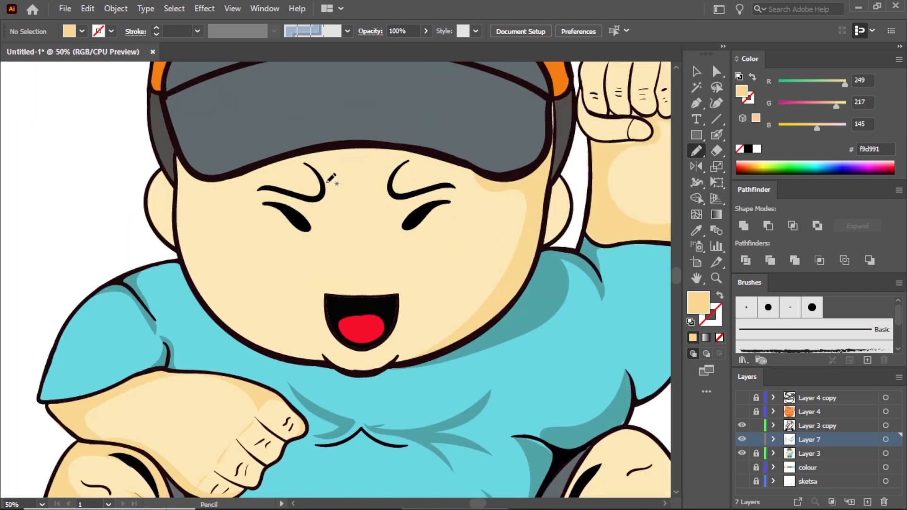
Step: Draw a skin shadow beneath the cap visor and a thin one along the left cheek and jaw to the chin
{"action": "mouse_move", "coordinate": [257, 170]}
{"action": "left_mouse_down"}
{"action": "mouse_move", "coordinate": [324, 153]}
{"action": "mouse_move", "coordinate": [477, 175]}
{"action": "mouse_move", "coordinate": [374, 137]}
{"action": "mouse_move", "coordinate": [282, 138]}
{"action": "mouse_move", "coordinate": [242, 174]}
{"action": "left_mouse_up"}
{"action": "mouse_move", "coordinate": [186, 229]}
{"action": "left_mouse_down"}
{"action": "mouse_move", "coordinate": [329, 355]}
{"action": "mouse_move", "coordinate": [389, 362]}
{"action": "mouse_move", "coordinate": [246, 336]}
{"action": "mouse_move", "coordinate": [192, 282]}
{"action": "left_mouse_up"}
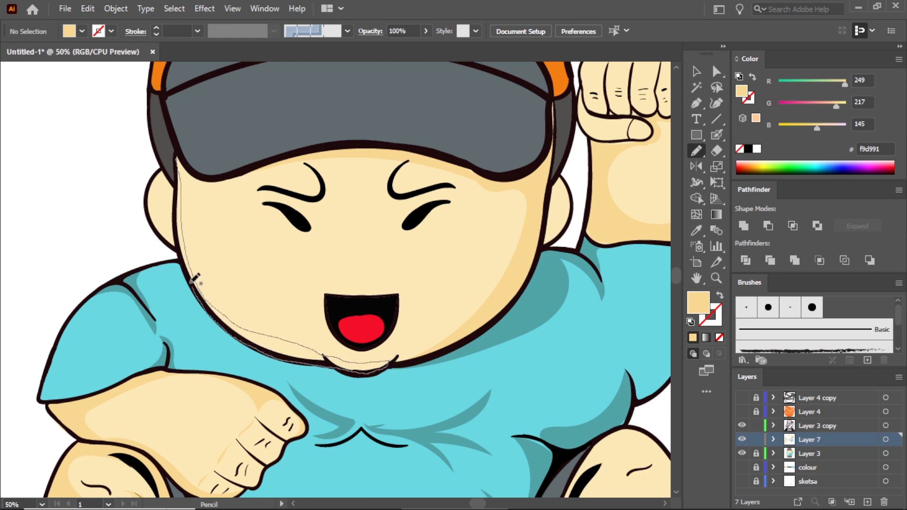
{"action": "left_click_drag", "start_coordinate": [176, 198], "coordinate": [179, 158]}
{"action": "scroll", "coordinate": [333, 241], "scroll_direction": "down", "scroll_amount": 3}
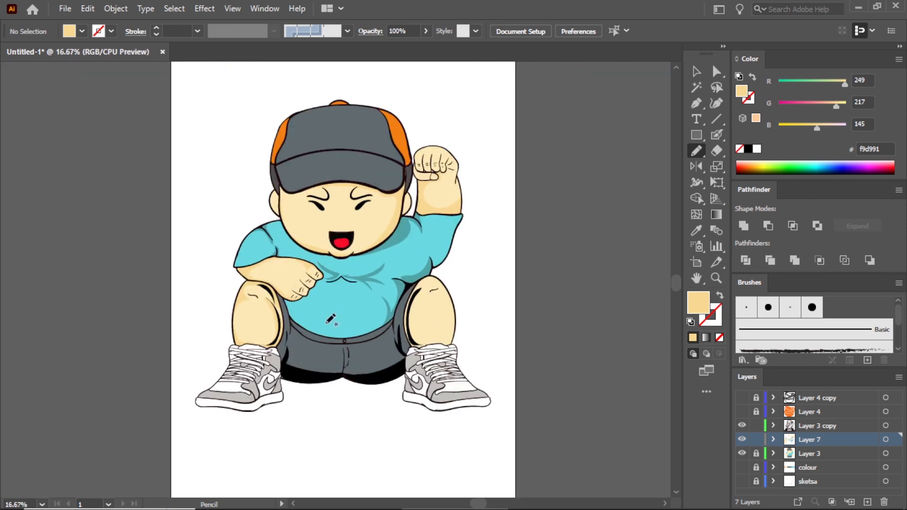
Step: Draw skin shadows along the inner and outer edges of the right leg, from the knee to the sneaker
{"action": "scroll", "coordinate": [331, 321], "scroll_direction": "up", "scroll_amount": 1}
{"action": "scroll", "coordinate": [499, 394], "scroll_direction": "up", "scroll_amount": 3}
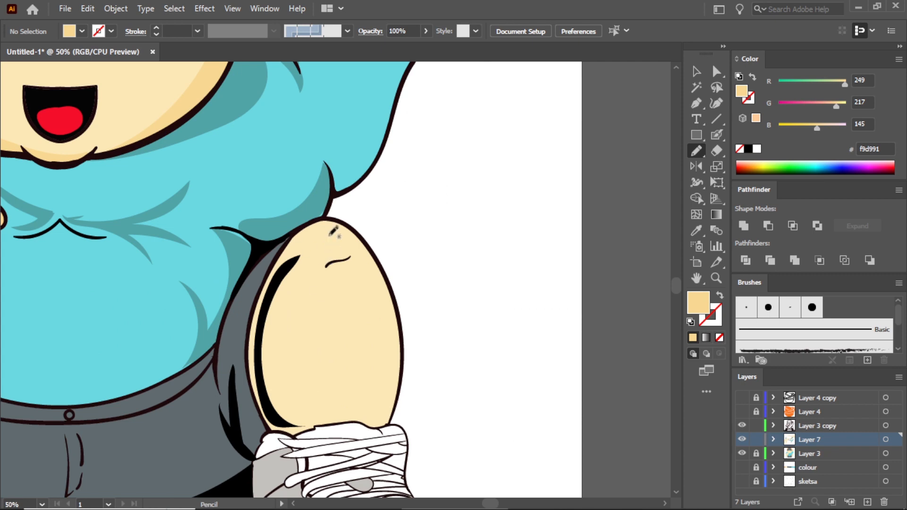
{"action": "left_click_drag", "start_coordinate": [307, 243], "coordinate": [330, 417]}
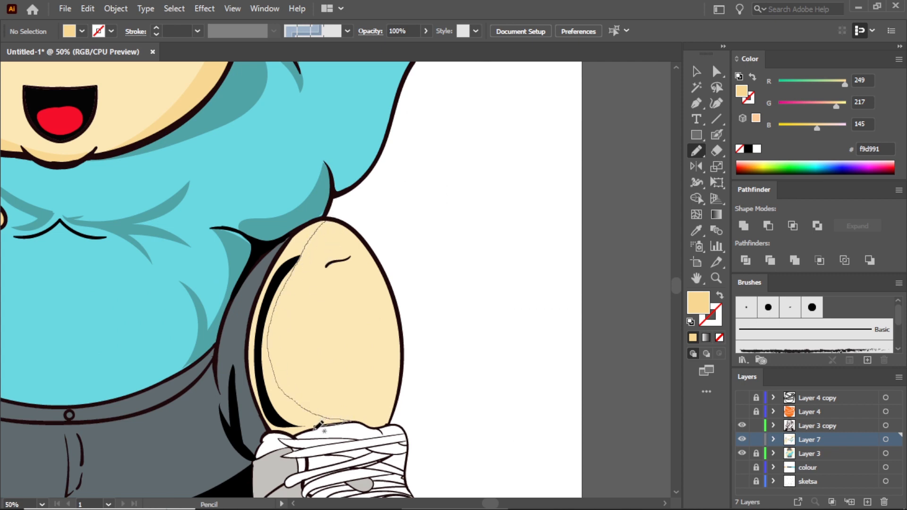
{"action": "mouse_move", "coordinate": [272, 423]}
{"action": "left_mouse_down"}
{"action": "mouse_move", "coordinate": [253, 364]}
{"action": "mouse_move", "coordinate": [266, 281]}
{"action": "mouse_move", "coordinate": [331, 216]}
{"action": "left_mouse_up"}
{"action": "left_click_drag", "start_coordinate": [372, 275], "coordinate": [349, 417]}
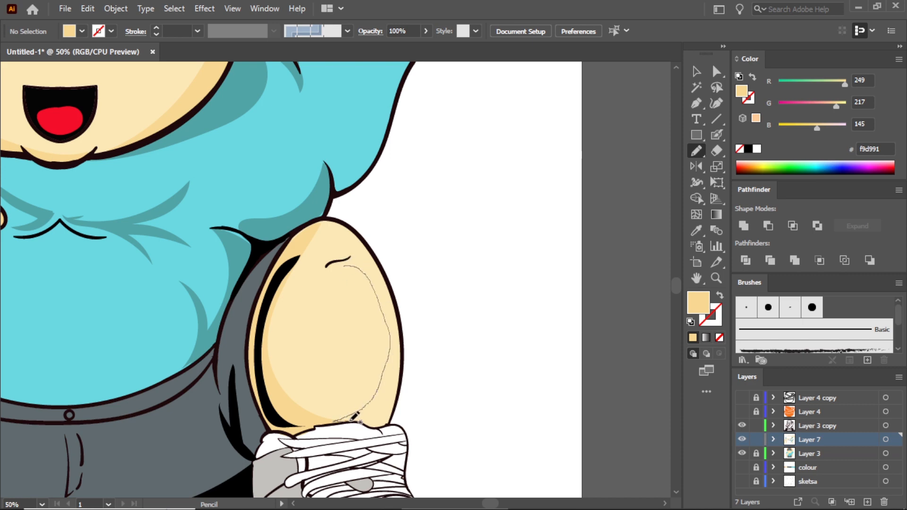
{"action": "mouse_move", "coordinate": [404, 339]}
{"action": "left_mouse_down"}
{"action": "mouse_move", "coordinate": [380, 273]}
{"action": "mouse_move", "coordinate": [346, 263]}
{"action": "left_mouse_up"}
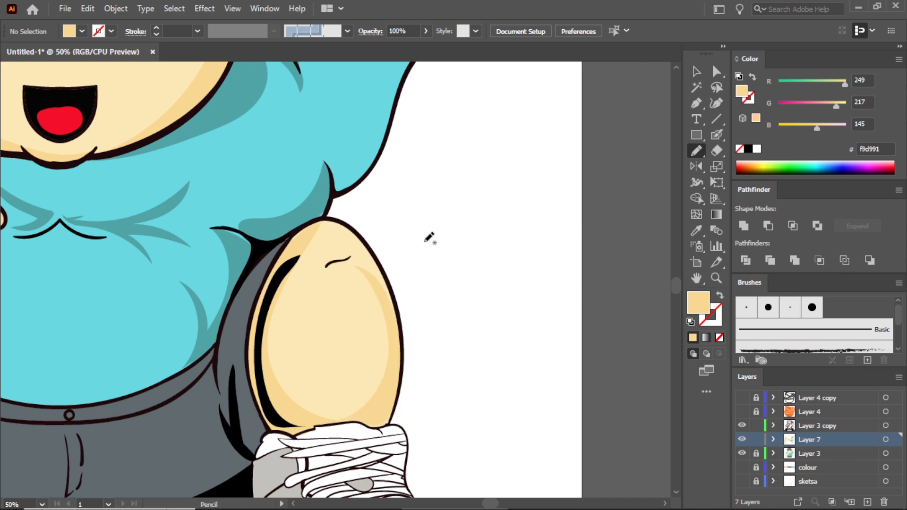
{"action": "key", "text": "ctrl+0"}
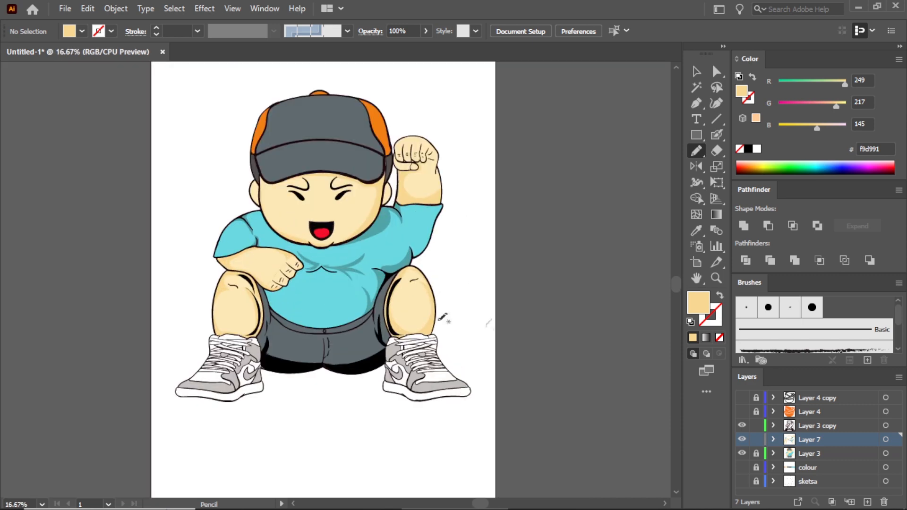
Step: Select the arm, hand and leg shadow shapes together and recolour them to #f7ca72
{"action": "left_click", "coordinate": [695, 72]}
{"action": "left_click", "coordinate": [395, 340]}
{"action": "scroll", "coordinate": [397, 297], "scroll_direction": "up", "scroll_amount": 2}
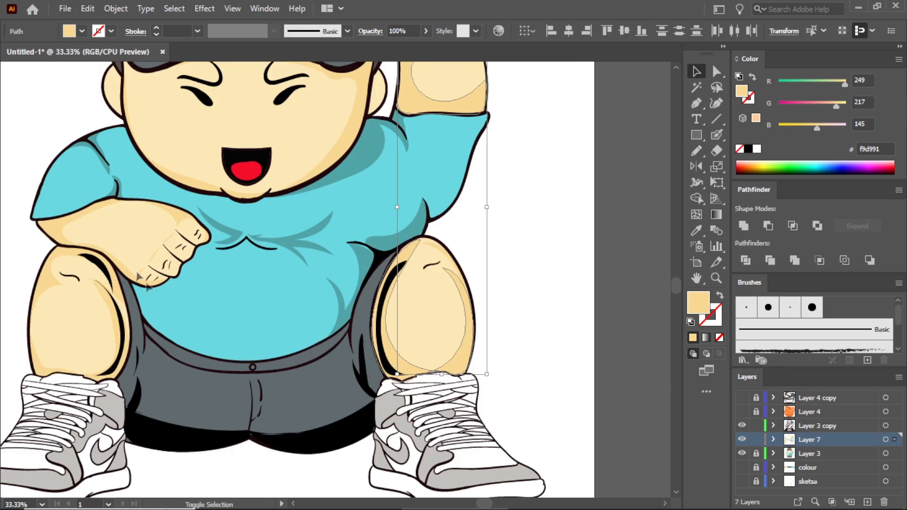
{"action": "left_click", "coordinate": [38, 366], "text": "shift"}
{"action": "left_click", "coordinate": [114, 323], "text": "shift"}
{"action": "left_click", "coordinate": [58, 235], "text": "shift"}
{"action": "left_click", "coordinate": [183, 220], "text": "shift"}
{"action": "left_click", "coordinate": [128, 273], "text": "shift"}
{"action": "double_click", "coordinate": [699, 309]}
{"action": "left_click", "coordinate": [477, 136]}
{"action": "left_click", "coordinate": [682, 143]}
{"action": "left_click", "coordinate": [630, 134]}
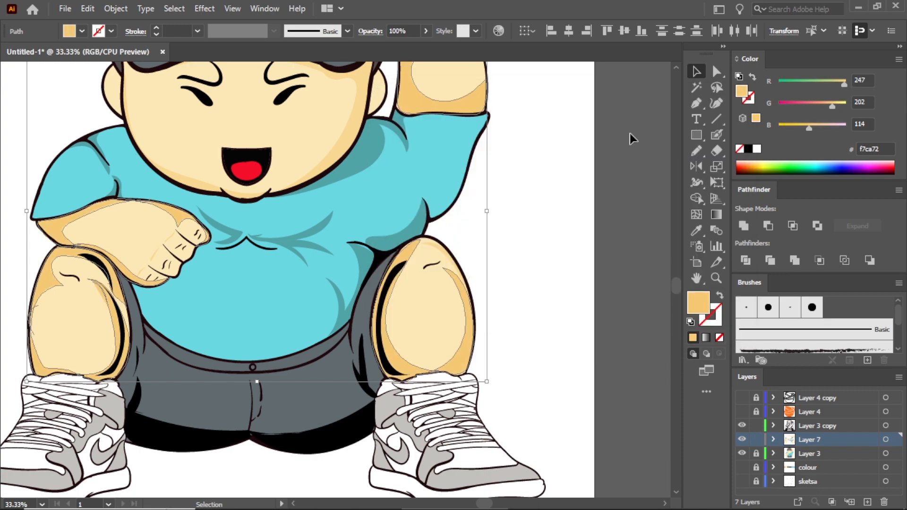
{"action": "scroll", "coordinate": [609, 124], "scroll_direction": "down", "scroll_amount": 3}
{"action": "scroll", "coordinate": [583, 142], "scroll_direction": "up", "scroll_amount": 2}
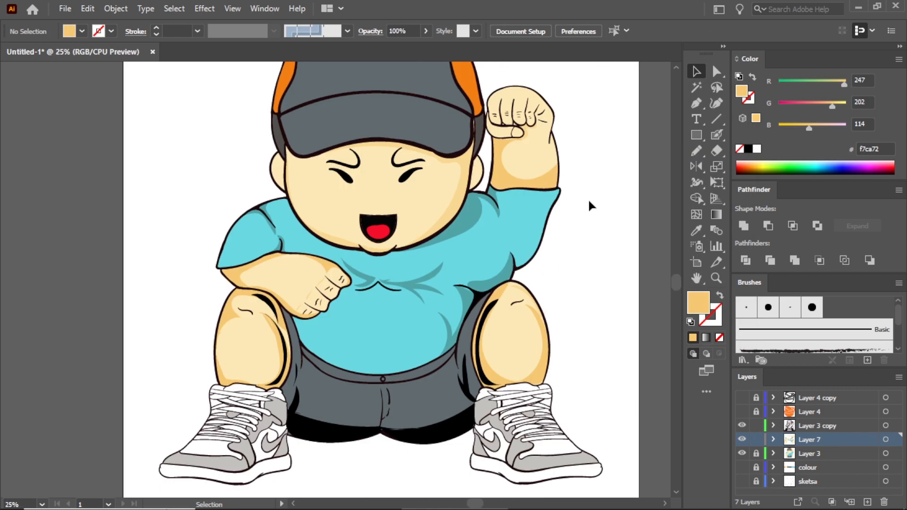
Step: Sample the shorts' dark grey as the fill colour and discard the newly added empty layer
{"action": "left_click", "coordinate": [868, 502]}
{"action": "left_click", "coordinate": [698, 151]}
{"action": "left_click", "coordinate": [699, 231]}
{"action": "left_click", "coordinate": [425, 410]}
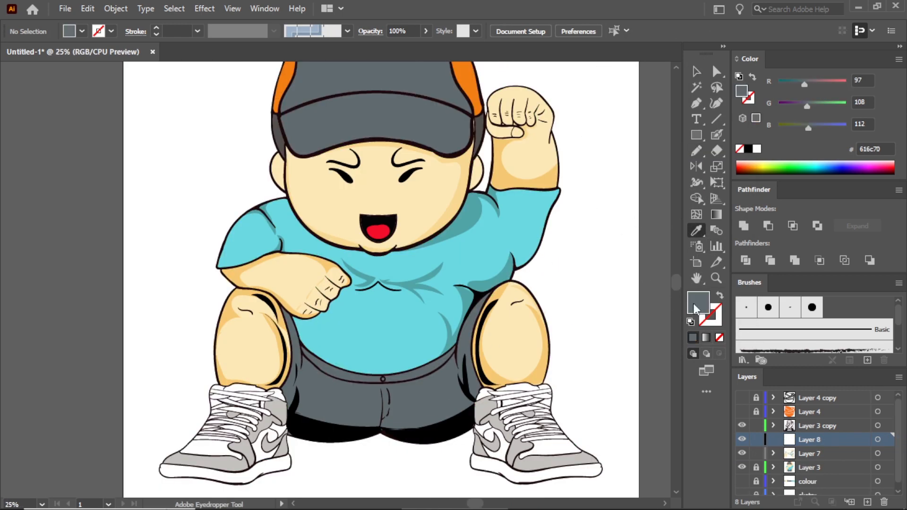
{"action": "double_click", "coordinate": [695, 308]}
{"action": "left_click", "coordinate": [409, 238]}
{"action": "left_click", "coordinate": [694, 158]}
{"action": "scroll", "coordinate": [585, 281], "scroll_direction": "down", "scroll_amount": 1}
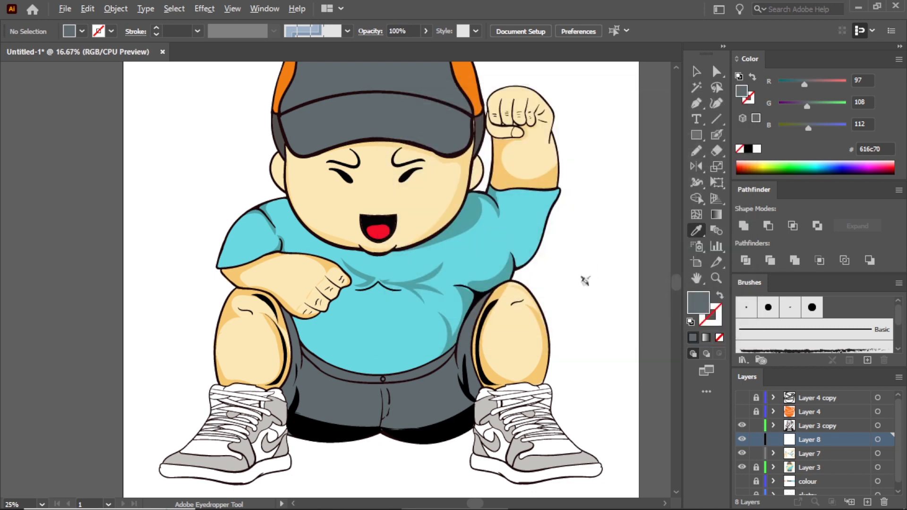
{"action": "scroll", "coordinate": [437, 131], "scroll_direction": "up", "scroll_amount": 1}
{"action": "left_click_drag", "start_coordinate": [825, 443], "coordinate": [883, 502]}
Step: Draw a shadow on the left end of the cap visor and darken its fill to #474f51
{"action": "left_click", "coordinate": [696, 152]}
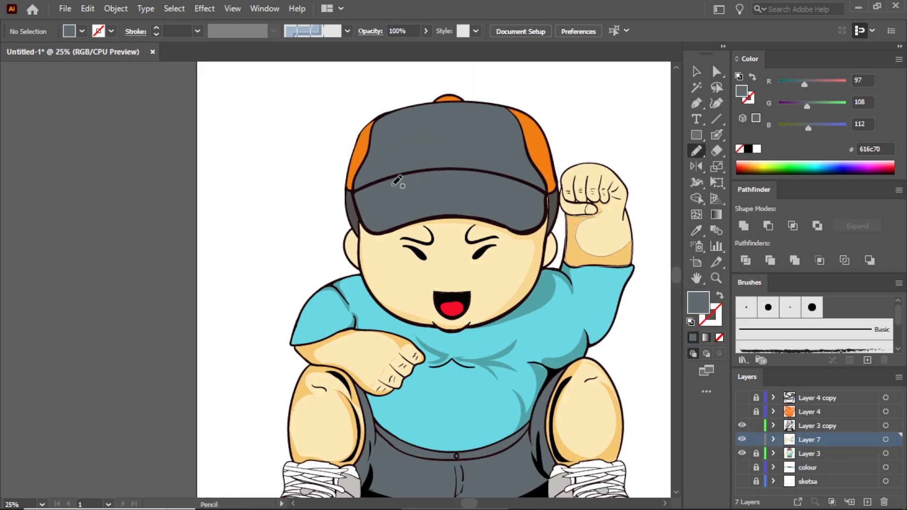
{"action": "double_click", "coordinate": [698, 303]}
{"action": "left_click", "coordinate": [413, 252]}
{"action": "left_click", "coordinate": [688, 138]}
{"action": "left_click", "coordinate": [697, 71]}
{"action": "left_click", "coordinate": [367, 208]}
{"action": "double_click", "coordinate": [700, 299]}
{"action": "left_click", "coordinate": [409, 248]}
{"action": "left_click", "coordinate": [699, 139]}
{"action": "left_click", "coordinate": [642, 100]}
Step: Draw dark grey shadows at both lower corners of the cap crown and on the right end of the visor
{"action": "scroll", "coordinate": [446, 110], "scroll_direction": "up", "scroll_amount": 2}
{"action": "key", "text": "n"}
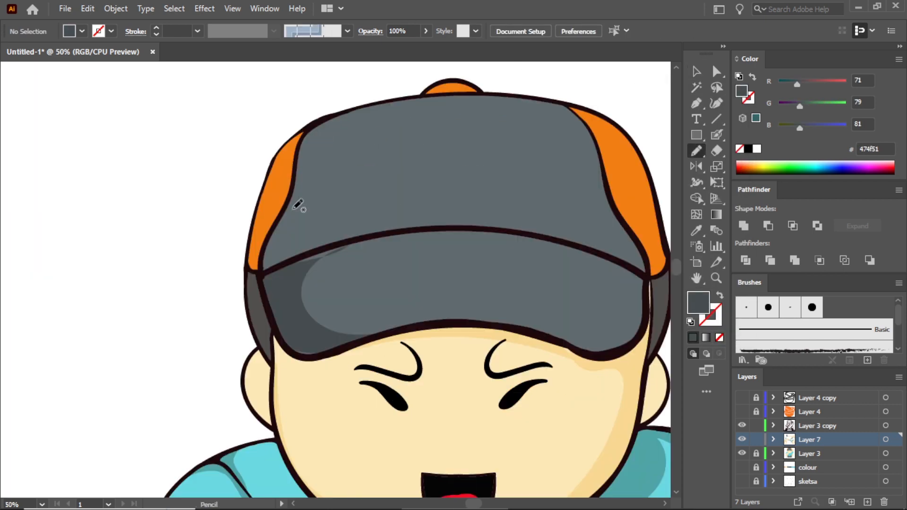
{"action": "mouse_move", "coordinate": [348, 113]}
{"action": "left_mouse_down"}
{"action": "mouse_move", "coordinate": [284, 227]}
{"action": "mouse_move", "coordinate": [305, 260]}
{"action": "mouse_move", "coordinate": [277, 233]}
{"action": "mouse_move", "coordinate": [294, 168]}
{"action": "mouse_move", "coordinate": [348, 115]}
{"action": "left_mouse_up"}
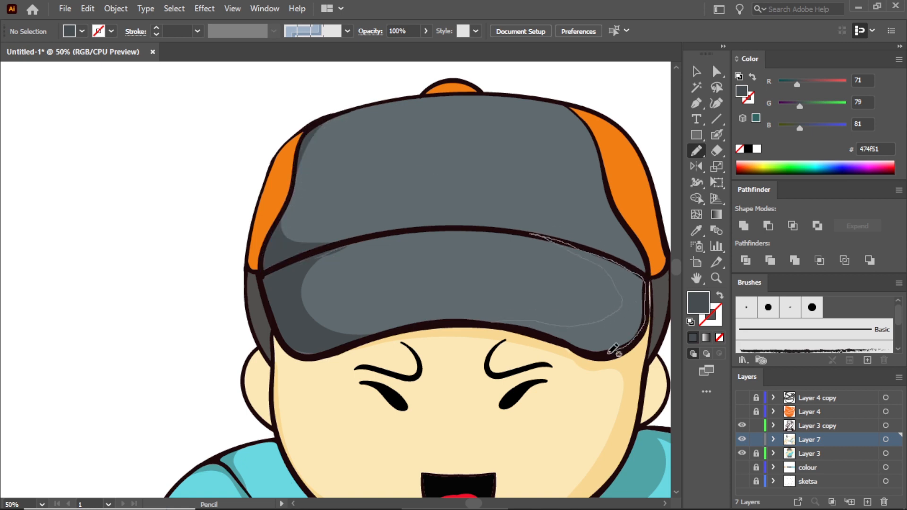
{"action": "left_click_drag", "start_coordinate": [500, 321], "coordinate": [495, 323]}
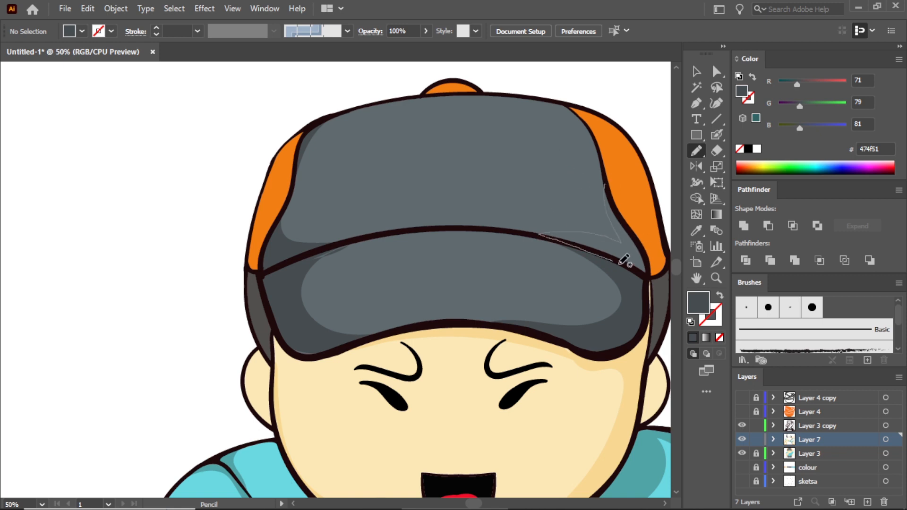
{"action": "left_click_drag", "start_coordinate": [626, 218], "coordinate": [605, 185]}
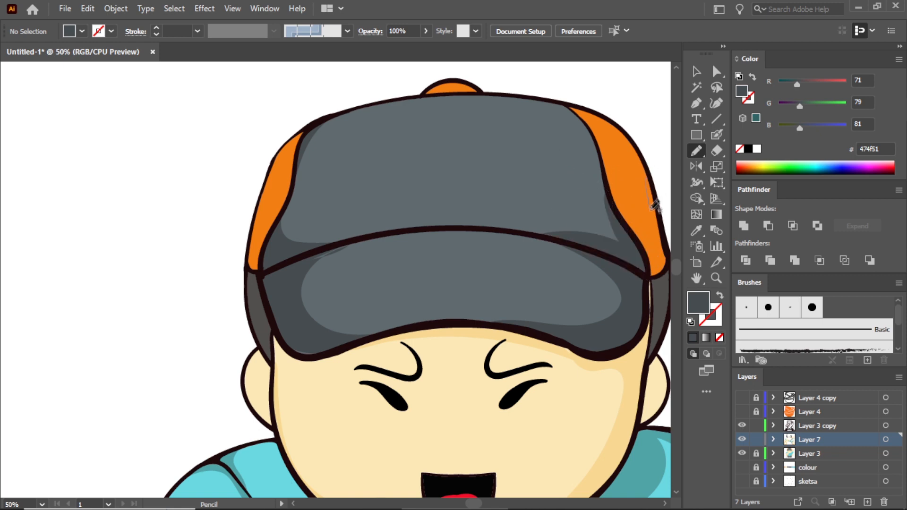
Step: Draw shadow shapes over the lower ends of the cap's two orange side panels
{"action": "left_click_drag", "start_coordinate": [664, 244], "coordinate": [647, 183]}
{"action": "left_click_drag", "start_coordinate": [441, 204], "coordinate": [390, 211]}
{"action": "mouse_move", "coordinate": [233, 208]}
{"action": "left_mouse_down"}
{"action": "mouse_move", "coordinate": [200, 242]}
{"action": "mouse_move", "coordinate": [207, 272]}
{"action": "mouse_move", "coordinate": [233, 209]}
{"action": "left_mouse_up"}
Step: Recolour both side-panel shadows of the cap to #d86d0e, a darker tone of the sampled orange
{"action": "scroll", "coordinate": [330, 208], "scroll_direction": "down", "scroll_amount": 3}
{"action": "key", "text": "v"}
{"action": "scroll", "coordinate": [325, 203], "scroll_direction": "up", "scroll_amount": 3}
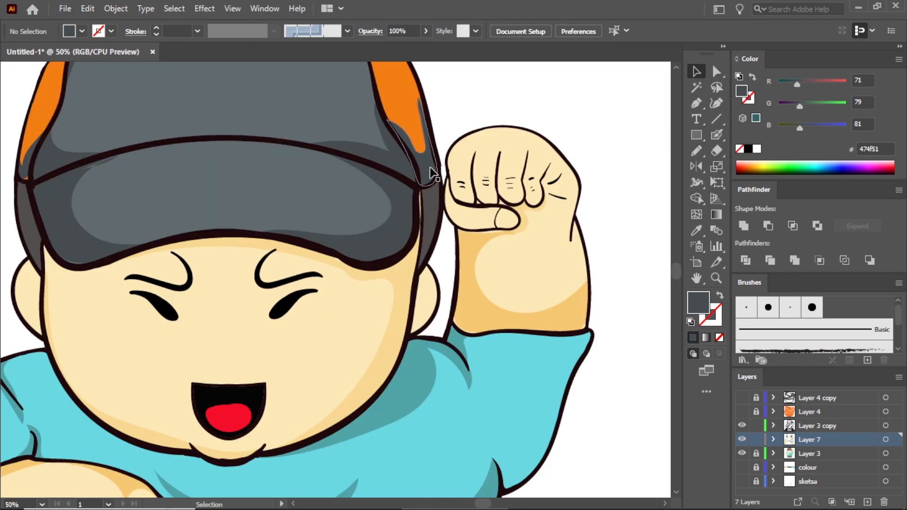
{"action": "left_click", "coordinate": [430, 169]}
{"action": "left_click", "coordinate": [25, 166], "text": "shift"}
{"action": "left_click", "coordinate": [696, 230]}
{"action": "left_click", "coordinate": [397, 79]}
{"action": "double_click", "coordinate": [698, 303]}
{"action": "left_click", "coordinate": [544, 158]}
{"action": "left_click", "coordinate": [702, 139]}
{"action": "left_click", "coordinate": [696, 71]}
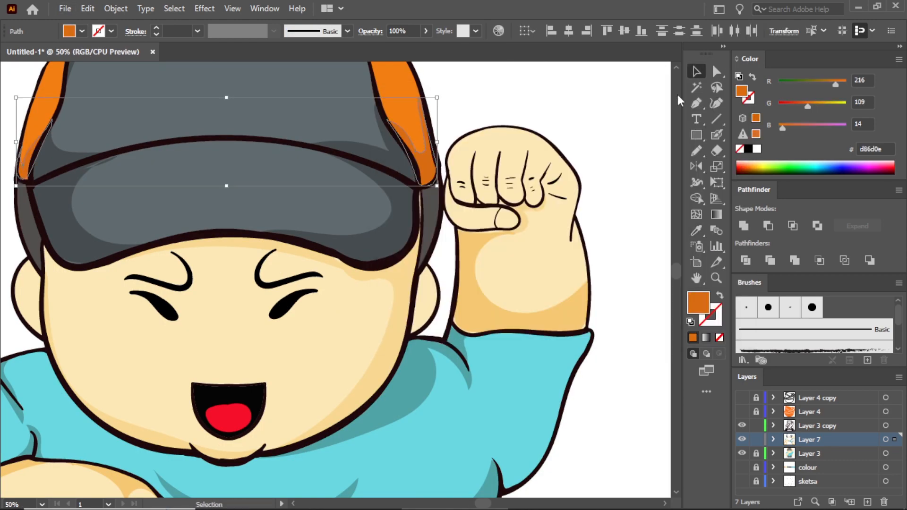
{"action": "left_click", "coordinate": [582, 159]}
Step: Draw an oval over the shirt's belly and fill it with the shirt's sampled blue
{"action": "scroll", "coordinate": [584, 170], "scroll_direction": "down", "scroll_amount": 2}
{"action": "scroll", "coordinate": [543, 302], "scroll_direction": "up", "scroll_amount": 1}
{"action": "scroll", "coordinate": [504, 355], "scroll_direction": "down", "scroll_amount": 1}
{"action": "scroll", "coordinate": [556, 326], "scroll_direction": "up", "scroll_amount": 1}
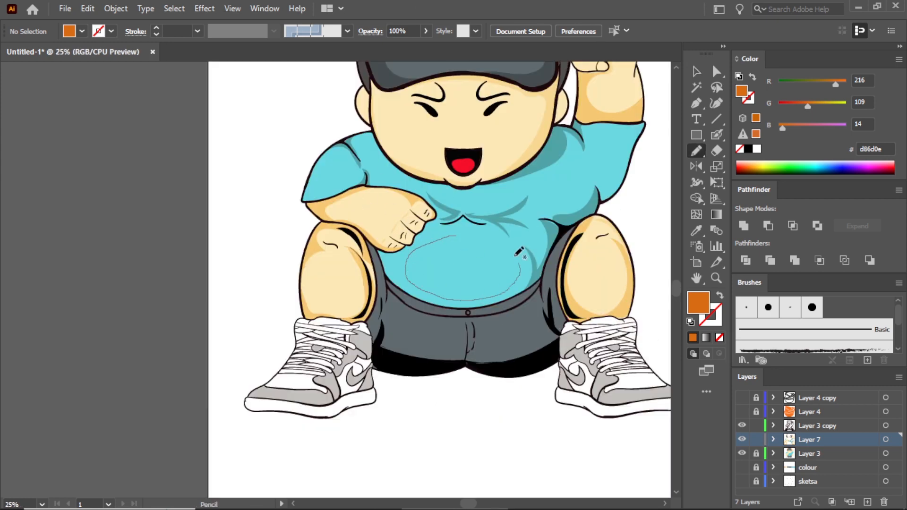
{"action": "left_click_drag", "start_coordinate": [520, 267], "coordinate": [456, 236]}
{"action": "left_click", "coordinate": [696, 231]}
{"action": "left_click", "coordinate": [582, 184]}
{"action": "left_click", "coordinate": [696, 71]}
{"action": "left_click", "coordinate": [477, 283]}
{"action": "left_click", "coordinate": [696, 231]}
{"action": "left_click", "coordinate": [577, 186]}
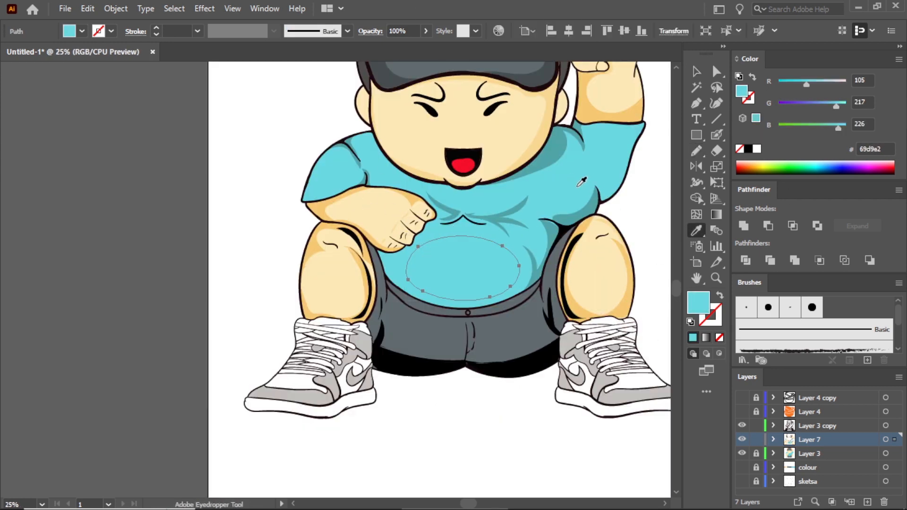
Step: Lighten the belly oval's fill to #b7f7f9 and cut the oval from the artwork
{"action": "double_click", "coordinate": [696, 307]}
{"action": "left_click", "coordinate": [432, 136]}
{"action": "left_click", "coordinate": [702, 139]}
{"action": "left_click", "coordinate": [696, 71]}
{"action": "left_click", "coordinate": [652, 109]}
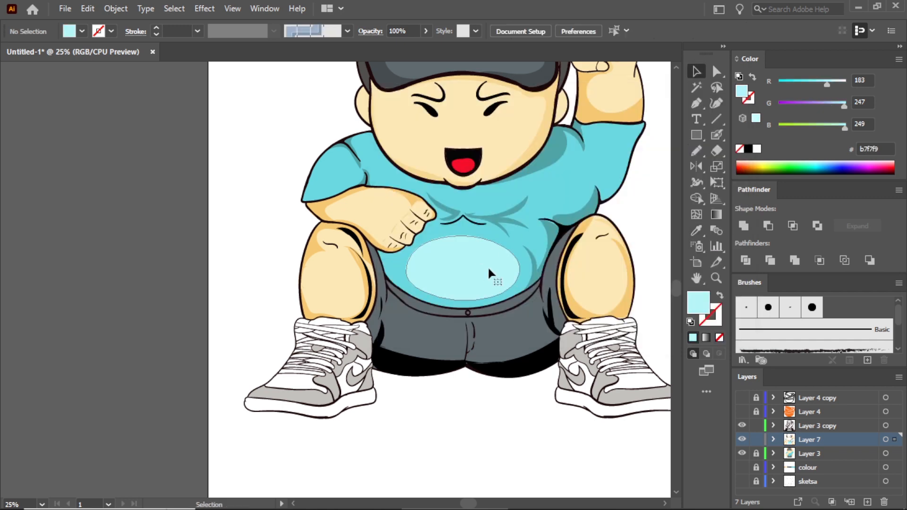
{"action": "left_click", "coordinate": [488, 268]}
{"action": "key", "text": "ctrl+x"}
Step: Add a new layer above Layer 7, draw a rounded belly highlight on the shirt and set its fill to #94f7f7
{"action": "left_click", "coordinate": [866, 503]}
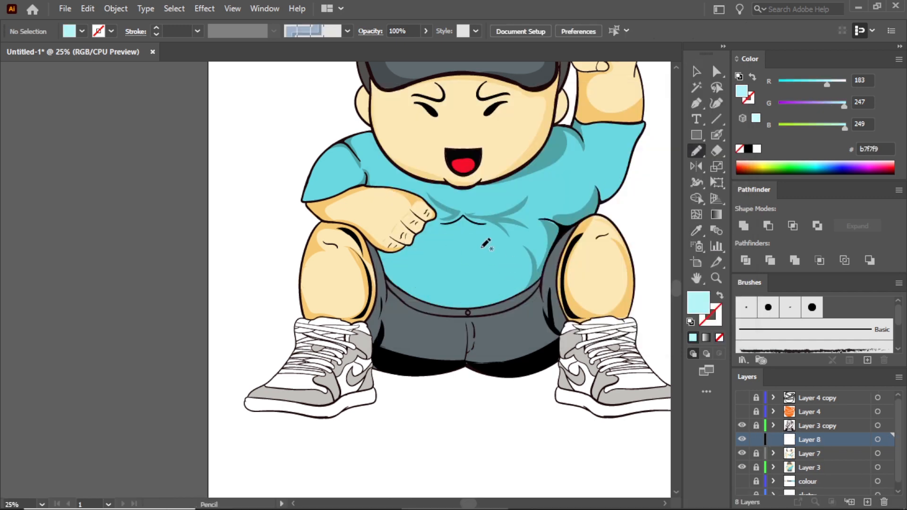
{"action": "left_click_drag", "start_coordinate": [464, 229], "coordinate": [465, 231]}
{"action": "double_click", "coordinate": [698, 302]}
{"action": "left_click", "coordinate": [453, 137]}
{"action": "left_click", "coordinate": [702, 137]}
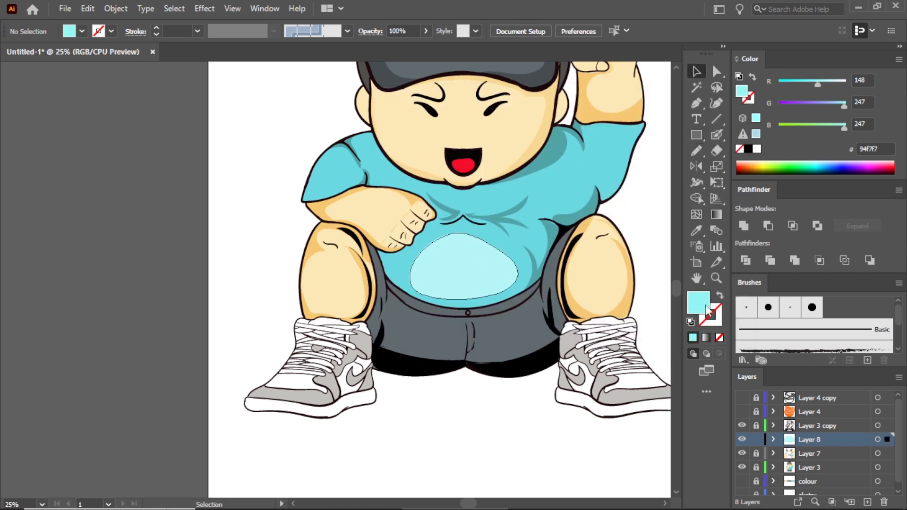
Step: Recolour the belly highlight to #8becef, a lighter tone of the shirt's sampled blue
{"action": "double_click", "coordinate": [706, 306]}
{"action": "left_click", "coordinate": [461, 138]}
{"action": "left_click", "coordinate": [474, 135]}
{"action": "left_click", "coordinate": [702, 138]}
{"action": "left_click", "coordinate": [696, 231]}
{"action": "left_click", "coordinate": [533, 229]}
{"action": "double_click", "coordinate": [699, 304]}
{"action": "left_click", "coordinate": [457, 143]}
{"action": "left_click", "coordinate": [691, 142]}
{"action": "key", "text": "v"}
{"action": "left_click", "coordinate": [641, 181]}
Step: Draw jagged fold highlights beside the belly highlight and another highlight on the lowered arm's sleeve
{"action": "scroll", "coordinate": [520, 159], "scroll_direction": "up", "scroll_amount": 1}
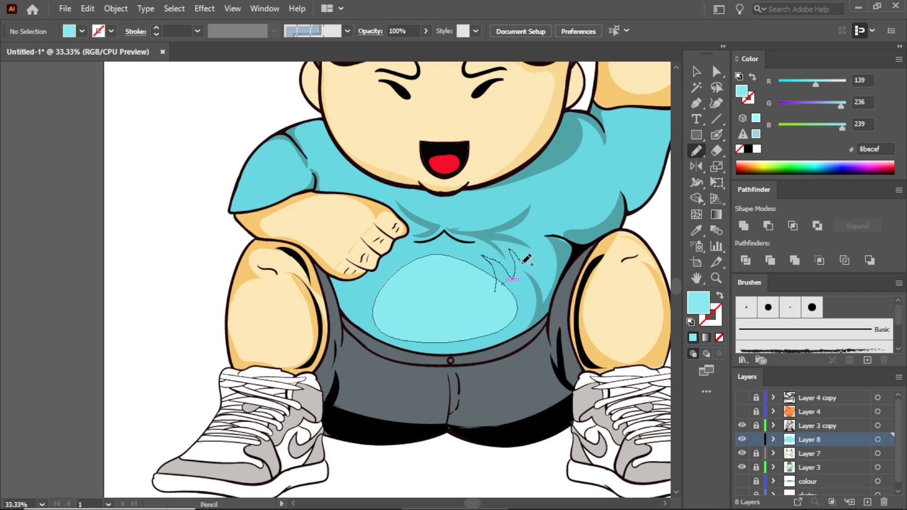
{"action": "left_click", "coordinate": [704, 70]}
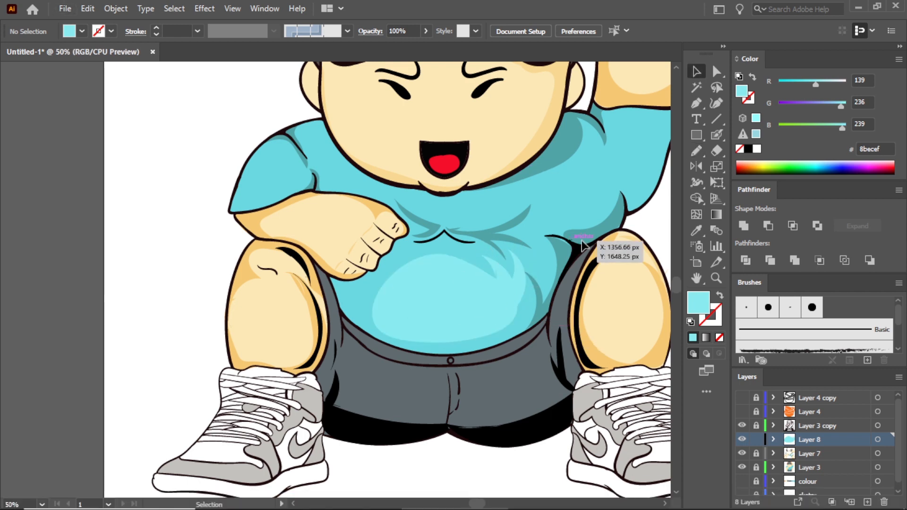
{"action": "scroll", "coordinate": [585, 247], "scroll_direction": "up", "scroll_amount": 1}
{"action": "left_click_drag", "start_coordinate": [113, 162], "coordinate": [123, 107]}
{"action": "scroll", "coordinate": [130, 108], "scroll_direction": "down", "scroll_amount": 2}
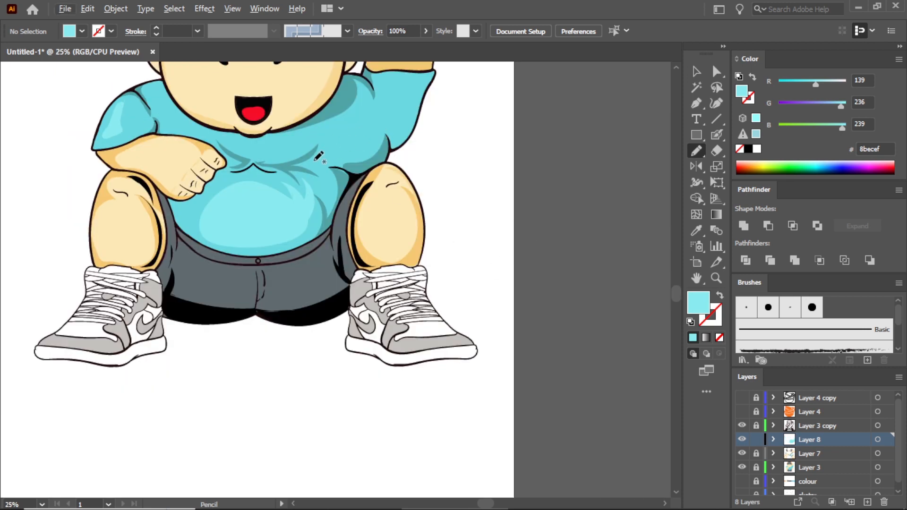
Step: Draw light blue highlights across the shirt's shoulder and chest and on the raised arm's sleeve
{"action": "mouse_move", "coordinate": [370, 139]}
{"action": "left_mouse_down"}
{"action": "mouse_move", "coordinate": [319, 161]}
{"action": "mouse_move", "coordinate": [347, 176]}
{"action": "left_mouse_up"}
{"action": "scroll", "coordinate": [409, 115], "scroll_direction": "up", "scroll_amount": 2}
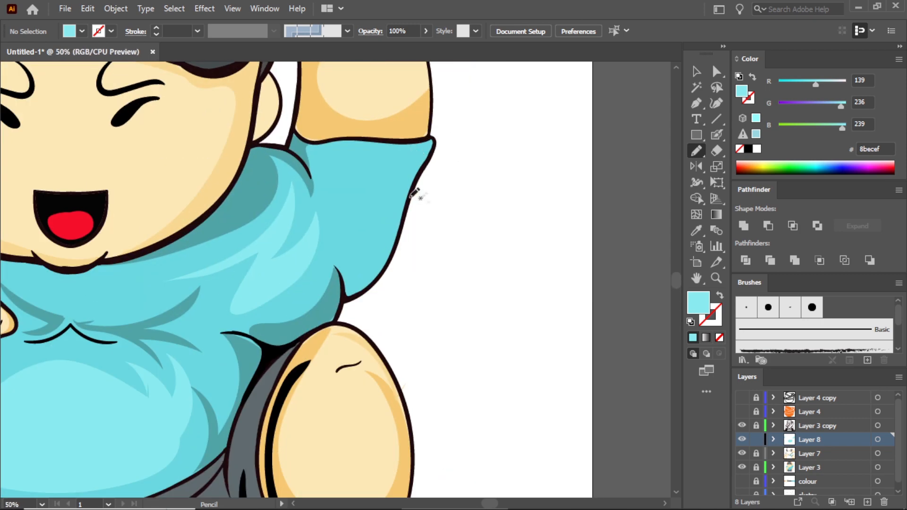
{"action": "left_click_drag", "start_coordinate": [427, 136], "coordinate": [427, 137]}
{"action": "scroll", "coordinate": [427, 137], "scroll_direction": "down", "scroll_amount": 2}
{"action": "scroll", "coordinate": [380, 144], "scroll_direction": "up", "scroll_amount": 3}
{"action": "left_click_drag", "start_coordinate": [433, 216], "coordinate": [433, 216]}
Step: Show the bowls' line art and orange fill by making Layer 4 copy and Layer 4 visible
{"action": "scroll", "coordinate": [433, 215], "scroll_direction": "down", "scroll_amount": 5}
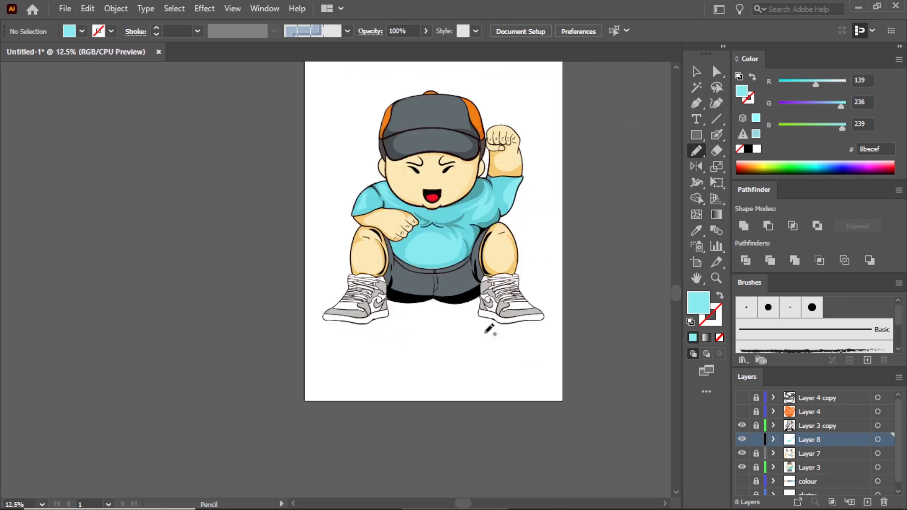
{"action": "left_click", "coordinate": [742, 397]}
{"action": "left_click", "coordinate": [742, 411]}
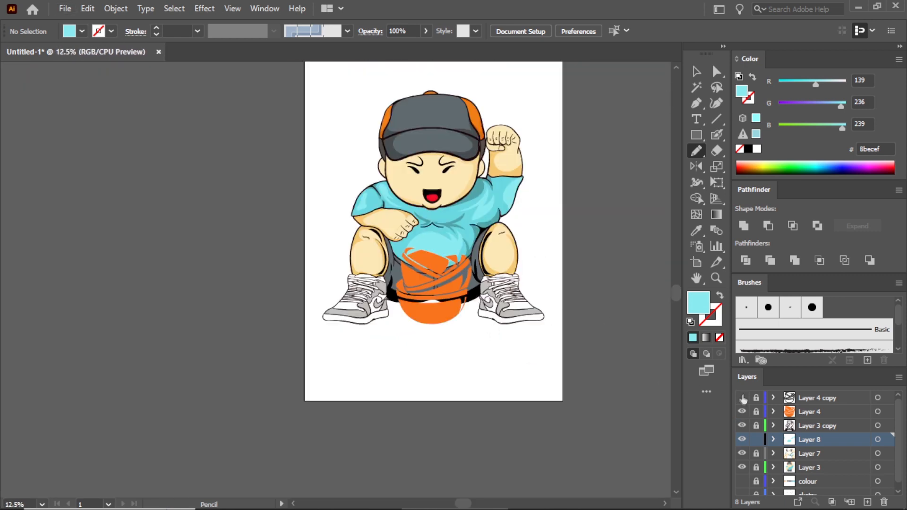
Step: Sample the shorts' grey, lock Layer 8, unlock Layer 7 and draw a shadow along the shorts' leg below the lowered arm
{"action": "scroll", "coordinate": [413, 282], "scroll_direction": "up", "scroll_amount": 3}
{"action": "key", "text": "i"}
{"action": "left_click", "coordinate": [373, 267]}
{"action": "key", "text": "n"}
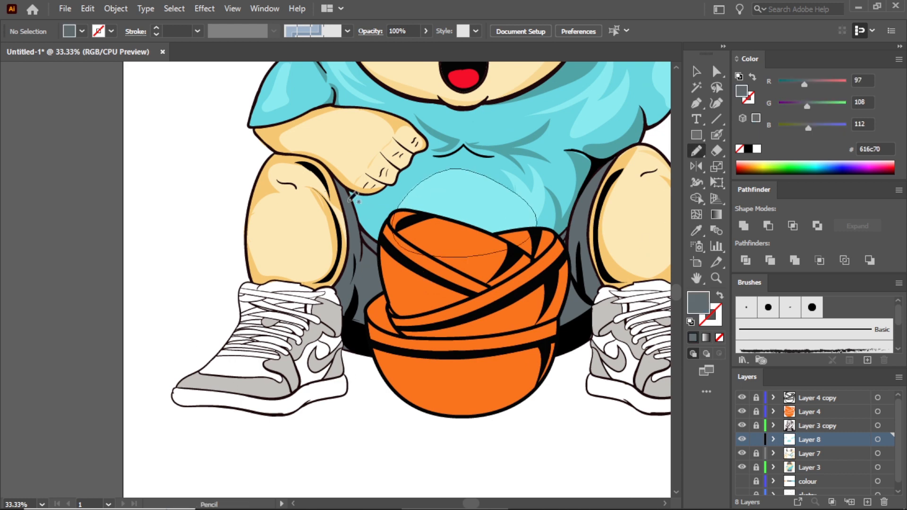
{"action": "left_click", "coordinate": [756, 440]}
{"action": "left_click", "coordinate": [756, 453]}
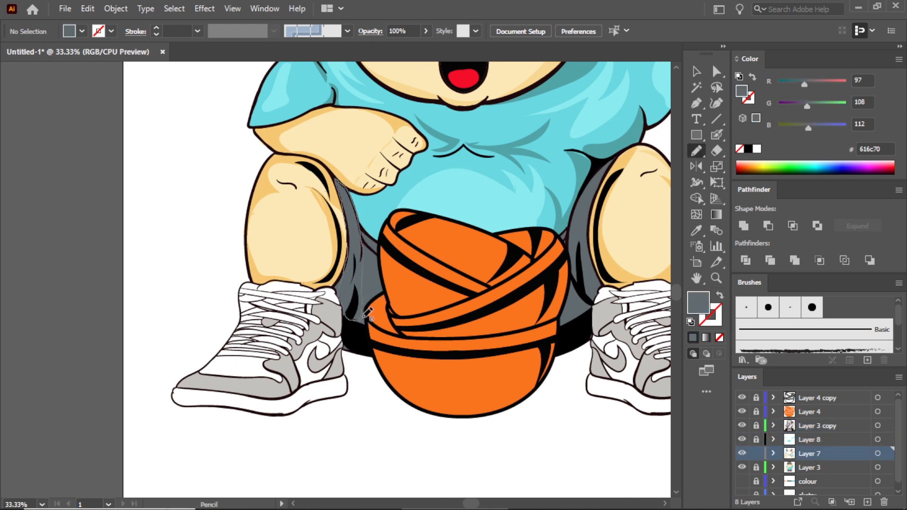
Step: Darken the fill of the shorts' leg shadow to #4b5456
{"action": "double_click", "coordinate": [700, 305]}
{"action": "left_click", "coordinate": [409, 253]}
{"action": "left_click", "coordinate": [691, 145]}
{"action": "key", "text": "v"}
{"action": "left_click", "coordinate": [348, 287]}
{"action": "double_click", "coordinate": [698, 304]}
{"action": "left_click", "coordinate": [675, 163]}
{"action": "left_click", "coordinate": [553, 405]}
Step: Draw a matching dark grey shadow on the shorts' other leg, below the raised arm
{"action": "scroll", "coordinate": [609, 226], "scroll_direction": "up", "scroll_amount": 1}
{"action": "key", "text": "n"}
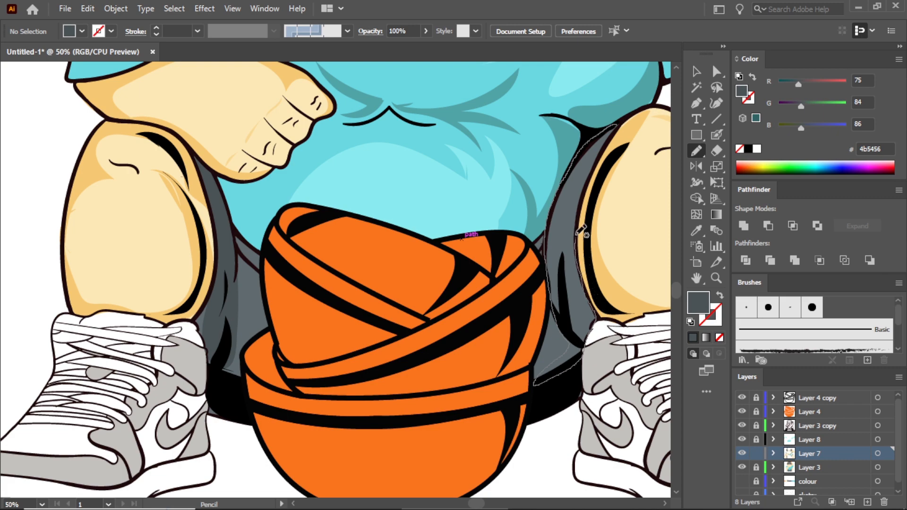
{"action": "left_click_drag", "start_coordinate": [618, 124], "coordinate": [616, 125]}
Step: Draw a shape along the shirt's lower edge beneath the lowered hand, filled with the sampled shirt blue #69d9e2
{"action": "scroll", "coordinate": [609, 156], "scroll_direction": "down", "scroll_amount": 4}
{"action": "scroll", "coordinate": [602, 179], "scroll_direction": "up", "scroll_amount": 6}
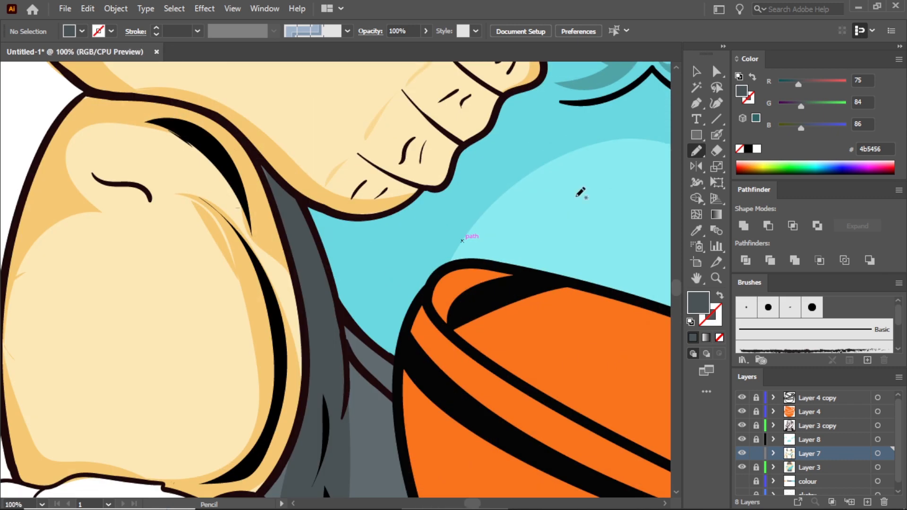
{"action": "key", "text": "i"}
{"action": "left_click", "coordinate": [449, 226]}
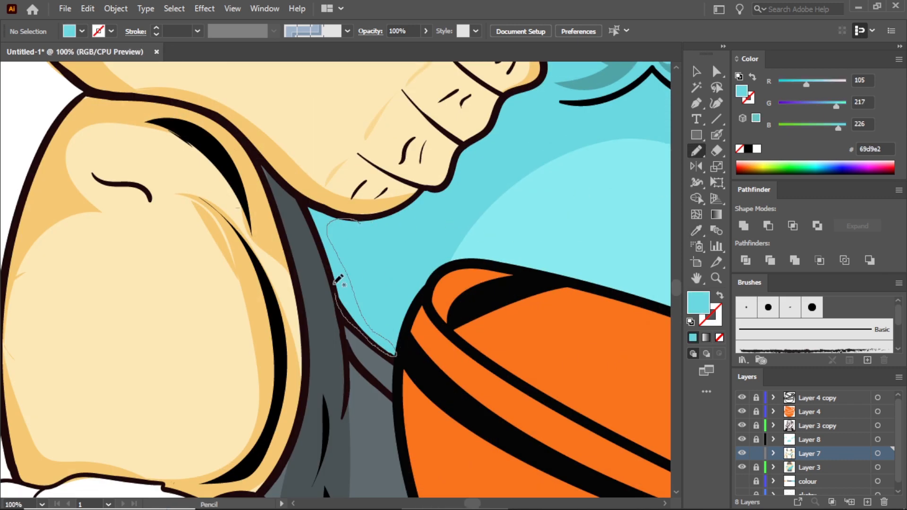
{"action": "scroll", "coordinate": [339, 248], "scroll_direction": "down", "scroll_amount": 4}
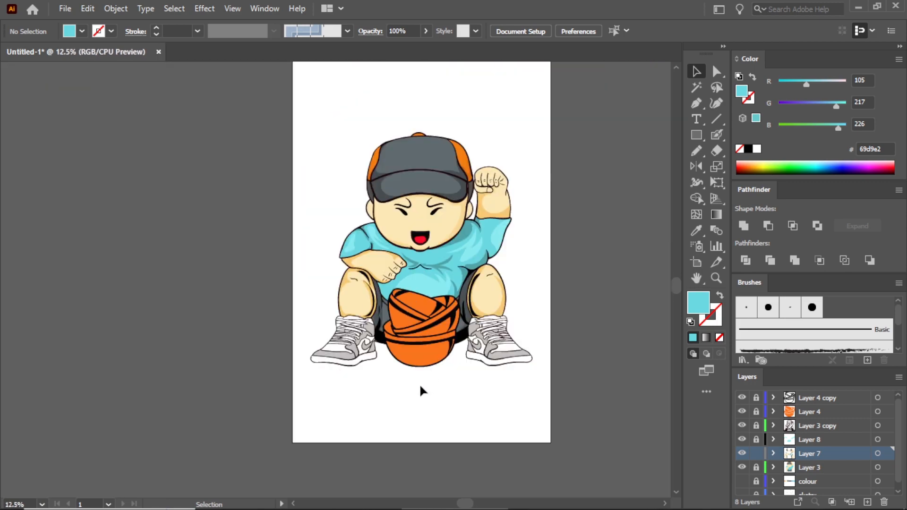
Step: Add a new layer above Layer 4 and set the fill to #e56c1a, a darker tone of the bowls' orange
{"action": "left_click", "coordinate": [825, 413]}
{"action": "left_click", "coordinate": [867, 502]}
{"action": "scroll", "coordinate": [514, 410], "scroll_direction": "up", "scroll_amount": 1}
{"action": "scroll", "coordinate": [415, 392], "scroll_direction": "up", "scroll_amount": 2}
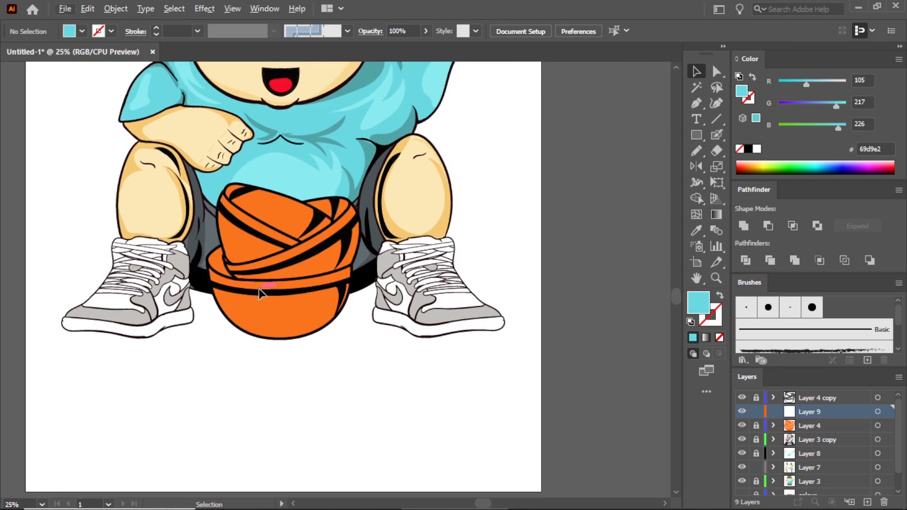
{"action": "left_click", "coordinate": [302, 266]}
{"action": "double_click", "coordinate": [698, 302]}
{"action": "left_click", "coordinate": [537, 149]}
{"action": "left_click", "coordinate": [701, 138]}
{"action": "key", "text": "n"}
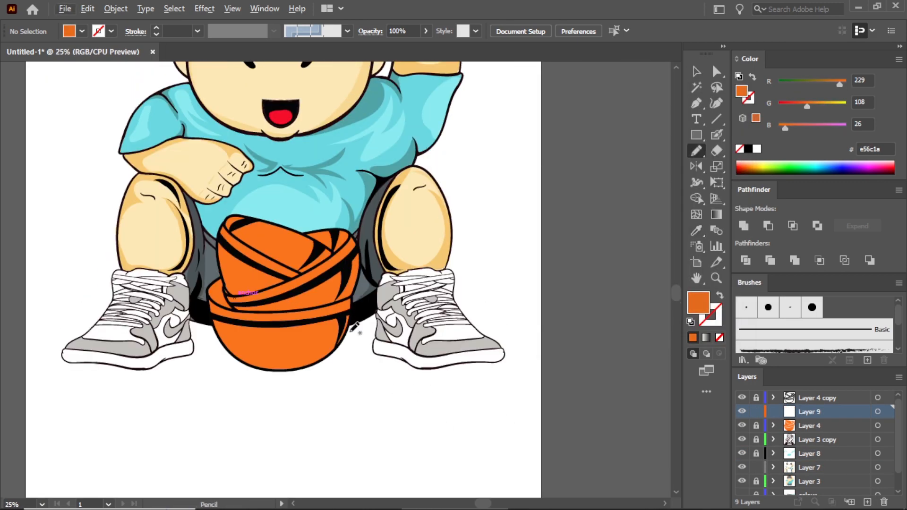
Step: Draw dark orange shadows on the bottom bowl, its rim and the outer faces of the bowls above it
{"action": "scroll", "coordinate": [346, 344], "scroll_direction": "up", "scroll_amount": 2}
{"action": "left_click_drag", "start_coordinate": [321, 257], "coordinate": [226, 246]}
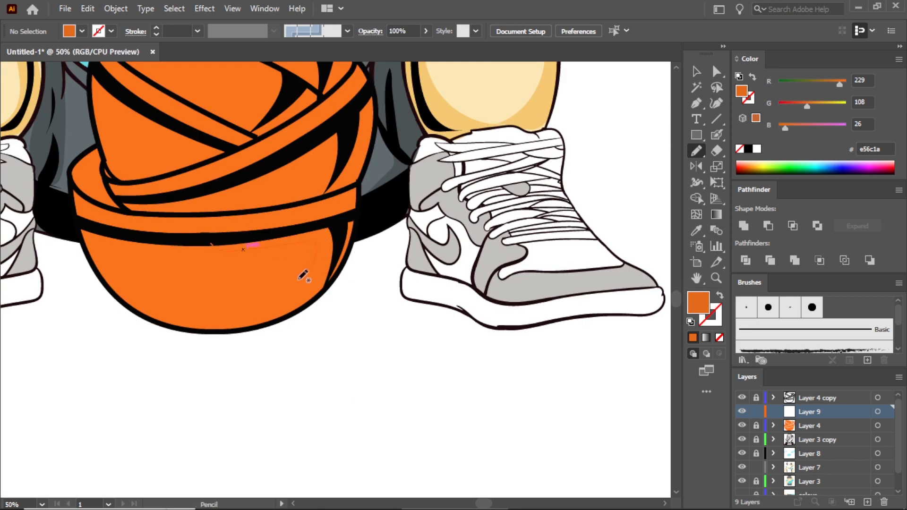
{"action": "left_click_drag", "start_coordinate": [315, 229], "coordinate": [322, 232]}
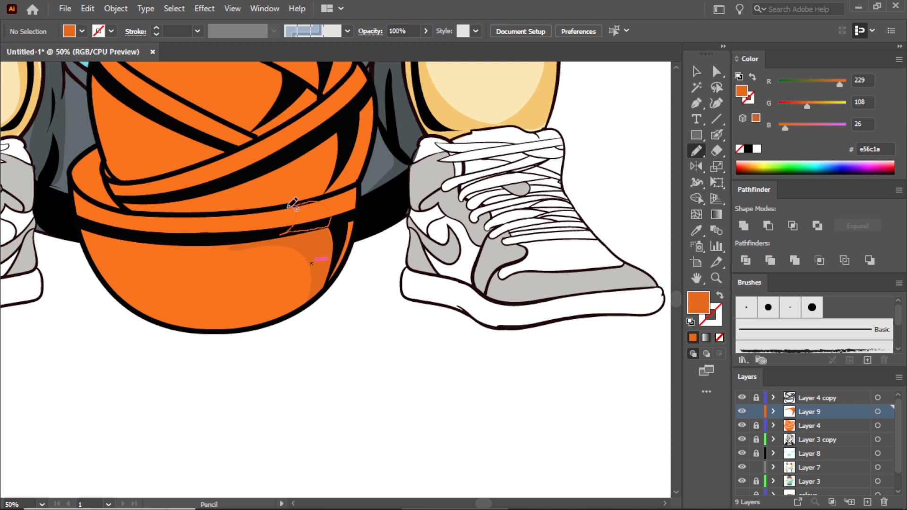
{"action": "left_click_drag", "start_coordinate": [293, 207], "coordinate": [295, 207]}
{"action": "left_click_drag", "start_coordinate": [246, 155], "coordinate": [260, 203]}
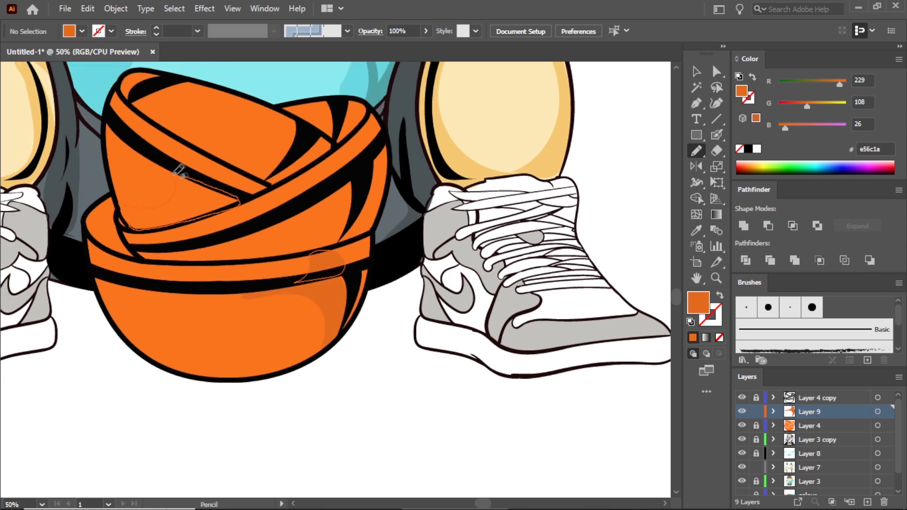
{"action": "left_click_drag", "start_coordinate": [189, 178], "coordinate": [216, 225]}
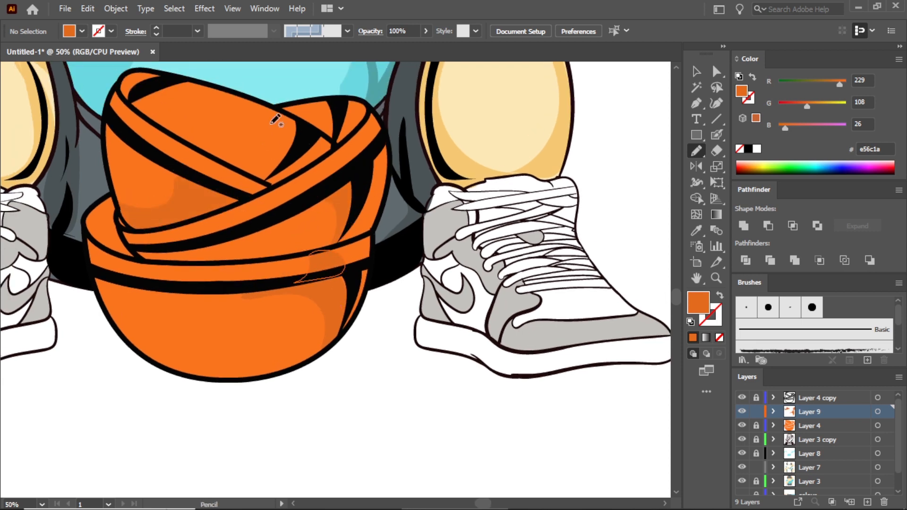
Step: Unlock Layer 4 with the bowls' orange fills and lock the shadow layer, Layer 9
{"action": "left_click", "coordinate": [820, 425]}
{"action": "left_click", "coordinate": [756, 425]}
{"action": "left_click", "coordinate": [756, 411]}
{"action": "key", "text": "v"}
Step: Select the bowls' outer faces and rims together and lighten their fill to #f9914b
{"action": "left_click", "coordinate": [251, 304]}
{"action": "left_click", "coordinate": [253, 269], "text": "shift"}
{"action": "left_click", "coordinate": [265, 243], "text": "shift"}
{"action": "left_click", "coordinate": [369, 206], "text": "shift"}
{"action": "left_click", "coordinate": [189, 199], "text": "shift"}
{"action": "left_click", "coordinate": [175, 152], "text": "shift"}
{"action": "double_click", "coordinate": [698, 303]}
{"action": "left_click", "coordinate": [505, 137]}
{"action": "left_click", "coordinate": [584, 289]}
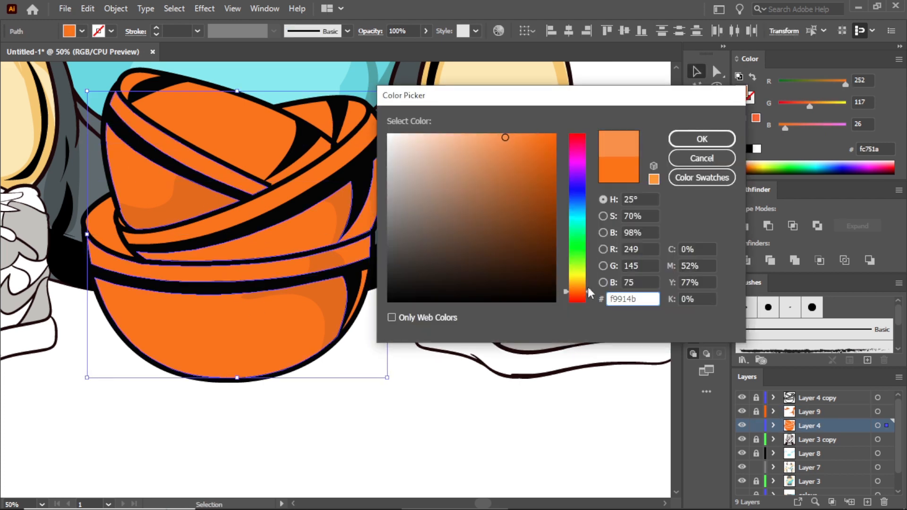
{"action": "left_click", "coordinate": [702, 139]}
Step: Resample the bowls' orange for the selected outer faces and set their fill to the lighter tone #f99653
{"action": "key", "text": "i"}
{"action": "left_click", "coordinate": [264, 147]}
{"action": "double_click", "coordinate": [696, 302]}
{"action": "left_click", "coordinate": [516, 140]}
{"action": "left_click", "coordinate": [493, 137]}
{"action": "left_click", "coordinate": [680, 141]}
{"action": "scroll", "coordinate": [661, 221], "scroll_direction": "down", "scroll_amount": 3}
{"action": "left_click", "coordinate": [696, 71]}
{"action": "left_click", "coordinate": [652, 128]}
Step: Apply the sampled light orange #f99653 to the remaining outer piece of the bowls
{"action": "scroll", "coordinate": [554, 191], "scroll_direction": "up", "scroll_amount": 3}
{"action": "left_click", "coordinate": [524, 243]}
{"action": "key", "text": "i"}
{"action": "left_click", "coordinate": [526, 286]}
{"action": "key", "text": "v"}
{"action": "left_click", "coordinate": [382, 462]}
Step: Examine the whole figure and the recoloured bowls, toggling the colour reference layer on and off
{"action": "scroll", "coordinate": [392, 462], "scroll_direction": "down", "scroll_amount": 3}
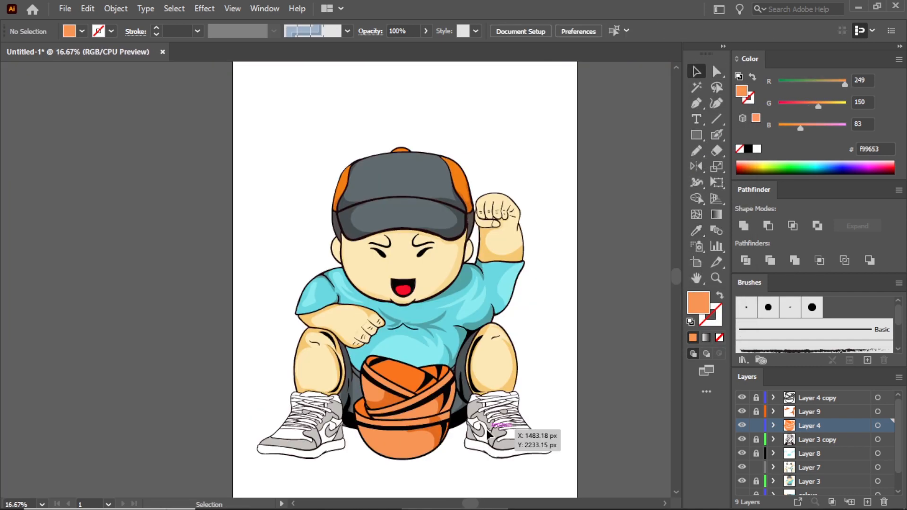
{"action": "scroll", "coordinate": [501, 444], "scroll_direction": "down", "scroll_amount": 2}
{"action": "scroll", "coordinate": [524, 467], "scroll_direction": "up", "scroll_amount": 6}
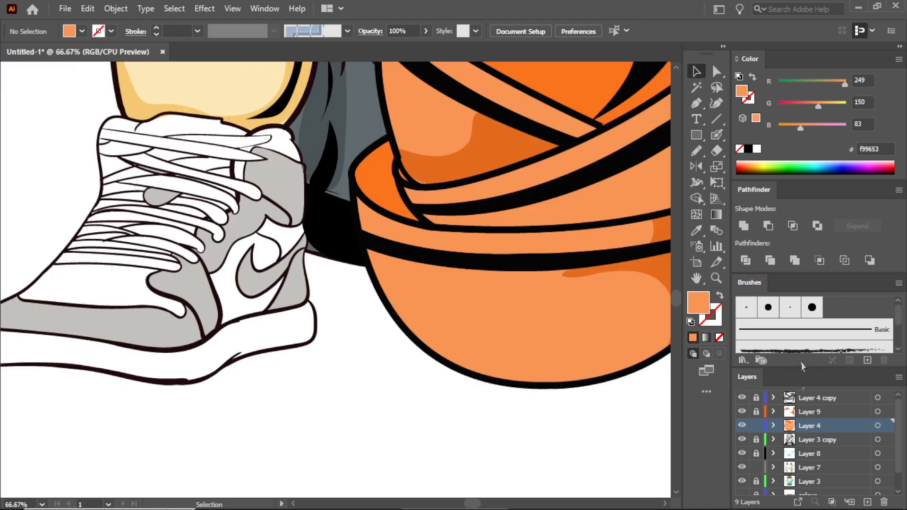
{"action": "left_click", "coordinate": [816, 452]}
{"action": "left_click", "coordinate": [825, 466]}
{"action": "left_click", "coordinate": [696, 232]}
{"action": "scroll", "coordinate": [401, 418], "scroll_direction": "down", "scroll_amount": 8}
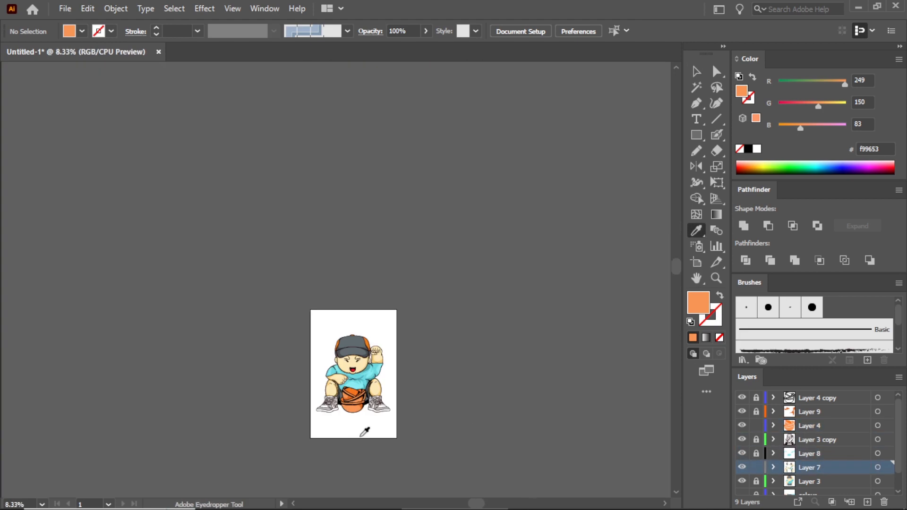
{"action": "scroll", "coordinate": [349, 425], "scroll_direction": "up", "scroll_amount": 4}
{"action": "scroll", "coordinate": [793, 444], "scroll_direction": "down", "scroll_amount": 3}
{"action": "left_click", "coordinate": [741, 475]}
{"action": "left_click", "coordinate": [742, 475]}
{"action": "scroll", "coordinate": [403, 371], "scroll_direction": "up", "scroll_amount": 3}
Step: Select the bowls' outer faces and rims and recolour them to #f47f0b, sampled from the cap's orange side panel
{"action": "left_click", "coordinate": [696, 72]}
{"action": "left_click", "coordinate": [354, 293]}
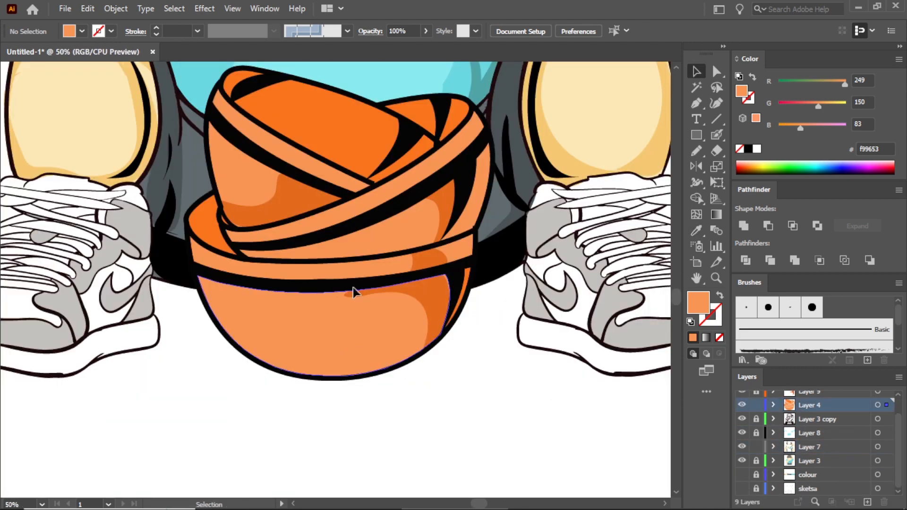
{"action": "left_click", "coordinate": [368, 266], "text": "shift"}
{"action": "left_click", "coordinate": [478, 212], "text": "shift"}
{"action": "left_click", "coordinate": [234, 176], "text": "shift"}
{"action": "left_click", "coordinate": [696, 231]}
{"action": "scroll", "coordinate": [284, 278], "scroll_direction": "down", "scroll_amount": 4}
{"action": "left_click", "coordinate": [338, 91]}
{"action": "left_click", "coordinate": [696, 71]}
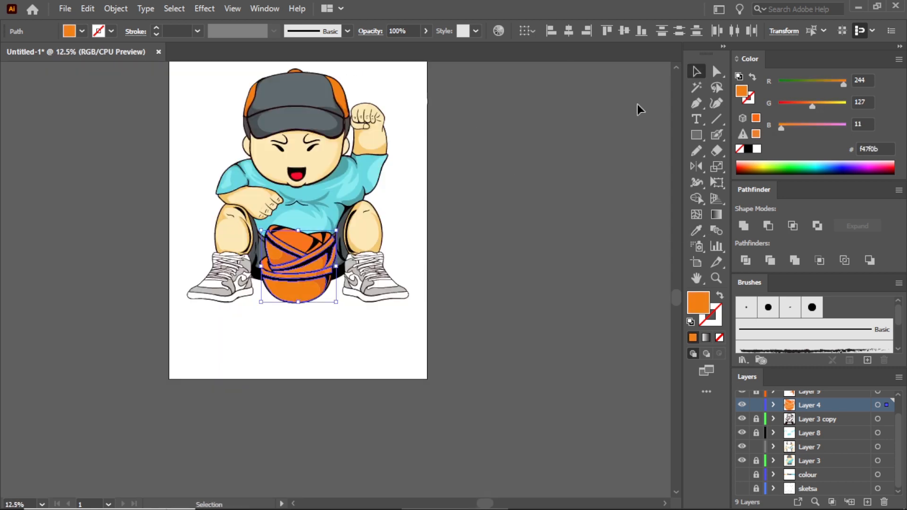
{"action": "left_click", "coordinate": [276, 307]}
{"action": "scroll", "coordinate": [275, 304], "scroll_direction": "up", "scroll_amount": 2}
{"action": "scroll", "coordinate": [525, 329], "scroll_direction": "down", "scroll_amount": 2}
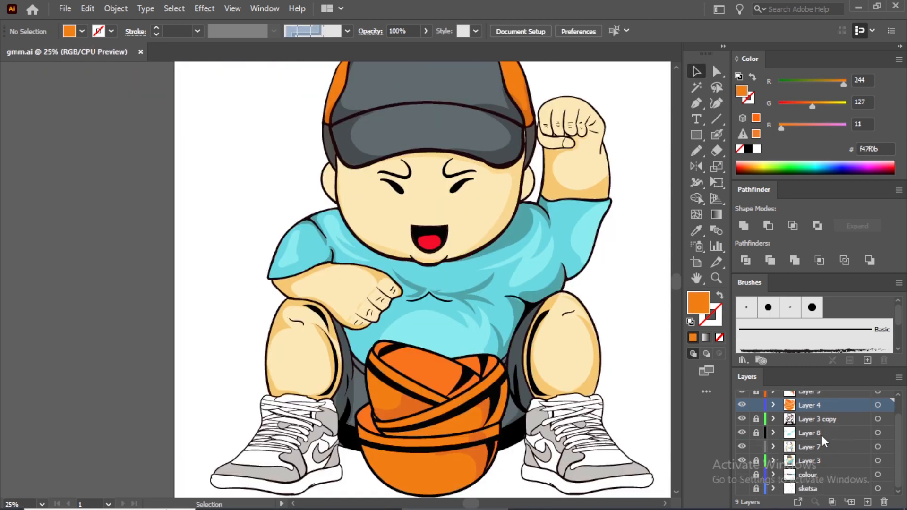
Step: Deepen the face's main skin fill to #fcd892
{"action": "left_click", "coordinate": [430, 236]}
{"action": "double_click", "coordinate": [698, 303]}
{"action": "left_click", "coordinate": [440, 134]}
{"action": "left_click", "coordinate": [701, 139]}
{"action": "double_click", "coordinate": [698, 303]}
{"action": "left_click", "coordinate": [458, 135]}
{"action": "left_click", "coordinate": [688, 140]}
Step: Recolour the highlight shapes on both knees, the resting forearm and the raised arm with the skin tone sampled from the face
{"action": "left_click", "coordinate": [566, 344]}
{"action": "left_click", "coordinate": [292, 373], "text": "shift"}
{"action": "left_click", "coordinate": [335, 290], "text": "shift"}
{"action": "left_click", "coordinate": [579, 159], "text": "shift"}
{"action": "key", "text": "i"}
{"action": "left_click", "coordinate": [502, 201]}
{"action": "key", "text": "v"}
Step: Unlock the base skin layer and recolour the face's side and forehead shading with the tone sampled from the raised arm
{"action": "left_click", "coordinate": [538, 187]}
{"action": "left_click", "coordinate": [505, 206]}
{"action": "left_click", "coordinate": [756, 447]}
{"action": "left_click", "coordinate": [756, 460]}
{"action": "left_click", "coordinate": [511, 204]}
{"action": "key", "text": "i"}
{"action": "left_click", "coordinate": [601, 192]}
{"action": "key", "text": "v"}
{"action": "left_click", "coordinate": [414, 156]}
{"action": "key", "text": "i"}
{"action": "left_click", "coordinate": [601, 190]}
{"action": "key", "text": "v"}
Step: Resample the skin tone for the raised arm's shading and set its fill to #f9cf85
{"action": "left_click", "coordinate": [606, 193]}
{"action": "key", "text": "i"}
{"action": "left_click", "coordinate": [585, 171]}
{"action": "double_click", "coordinate": [699, 300]}
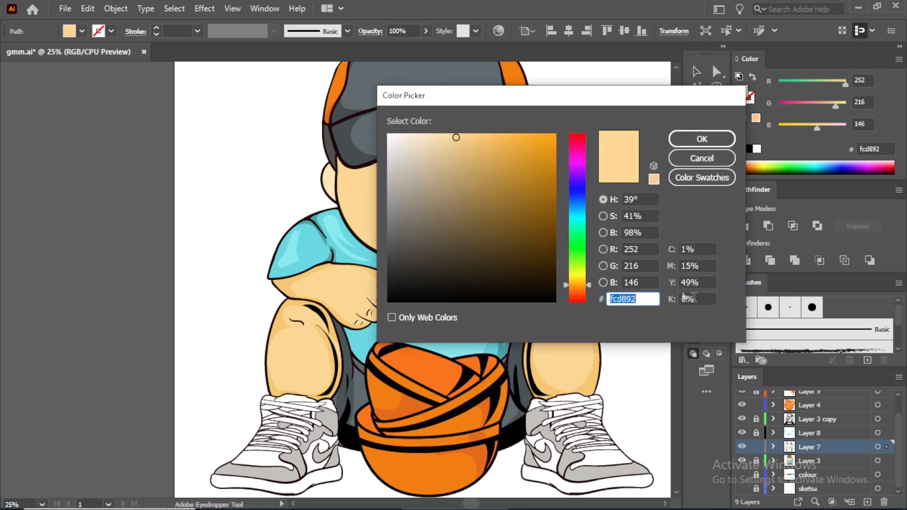
{"action": "left_click", "coordinate": [702, 138]}
{"action": "key", "text": "v"}
{"action": "left_click", "coordinate": [557, 145]}
{"action": "scroll", "coordinate": [556, 141], "scroll_direction": "up", "scroll_amount": 2}
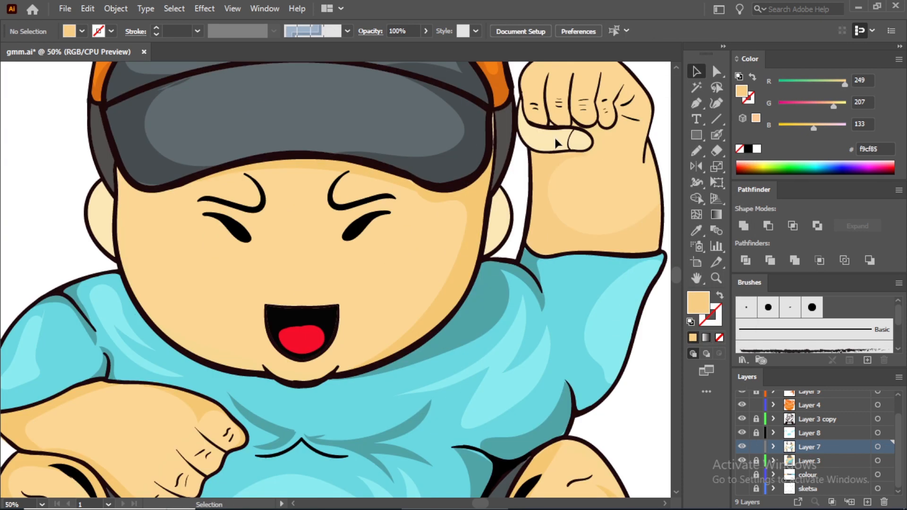
Step: Recolour the raised fist's thumb with the skin tone #fcd892 sampled from the arm
{"action": "left_click", "coordinate": [757, 460]}
{"action": "left_click", "coordinate": [563, 143]}
{"action": "key", "text": "i"}
{"action": "left_click", "coordinate": [637, 204]}
{"action": "key", "text": "v"}
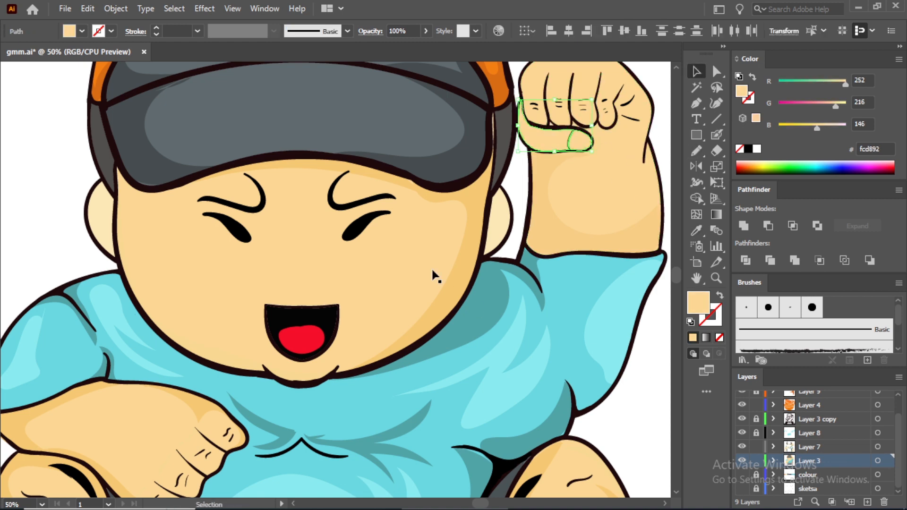
Step: Match the face's side and under-cap shading to the raised arm's darker skin tone #f9cf85
{"action": "left_click", "coordinate": [461, 289]}
{"action": "left_click", "coordinate": [374, 175], "text": "shift"}
{"action": "key", "text": "i"}
{"action": "left_click", "coordinate": [630, 239]}
{"action": "scroll", "coordinate": [630, 240], "scroll_direction": "down", "scroll_amount": 2}
{"action": "left_click", "coordinate": [696, 71]}
{"action": "left_click", "coordinate": [658, 293]}
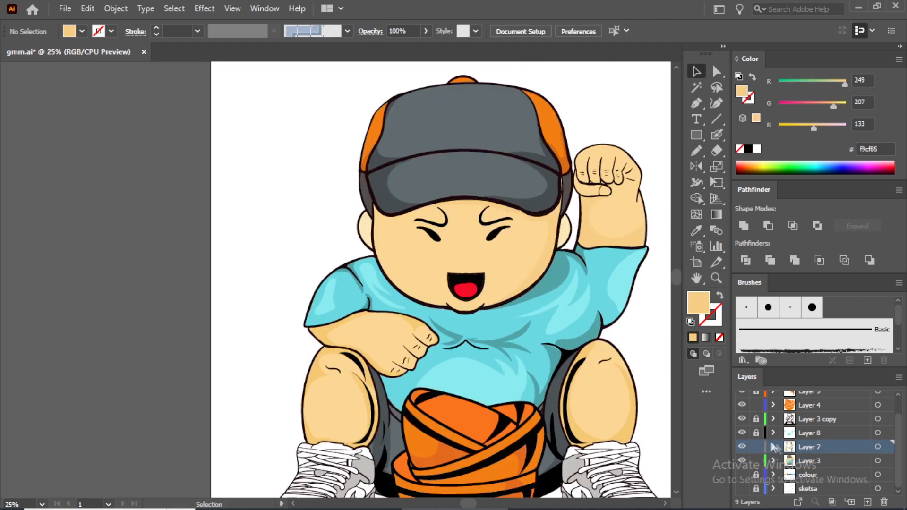
Step: Recolour the base shapes of both legs and the resting forearm with #fcd892 sampled from the face
{"action": "left_click", "coordinate": [607, 397]}
{"action": "left_click", "coordinate": [341, 401], "text": "shift"}
{"action": "left_click", "coordinate": [382, 333], "text": "shift"}
{"action": "key", "text": "i"}
{"action": "left_click", "coordinate": [515, 249]}
{"action": "key", "text": "v"}
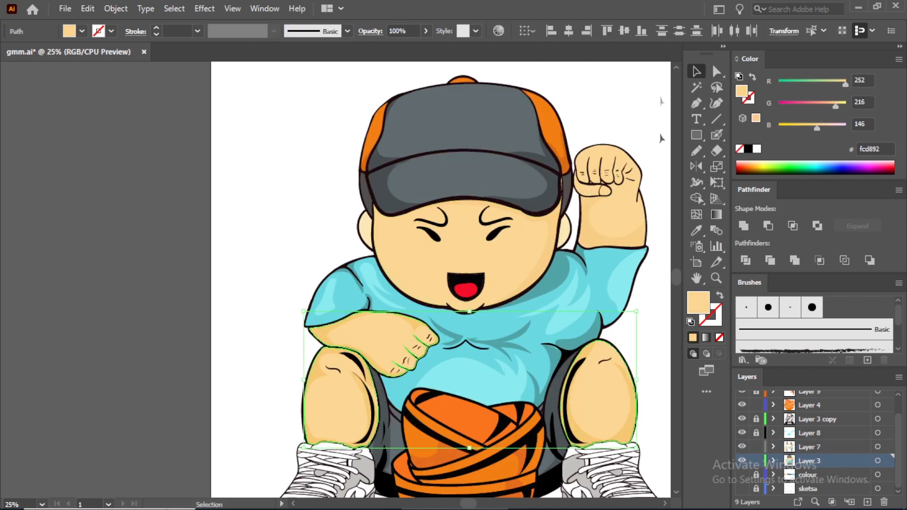
{"action": "left_click", "coordinate": [660, 136]}
Step: Recolour the tonal shapes on both legs with #f9cf85 sampled from the raised arm's shading
{"action": "left_click", "coordinate": [629, 424]}
{"action": "left_click", "coordinate": [323, 364], "text": "shift"}
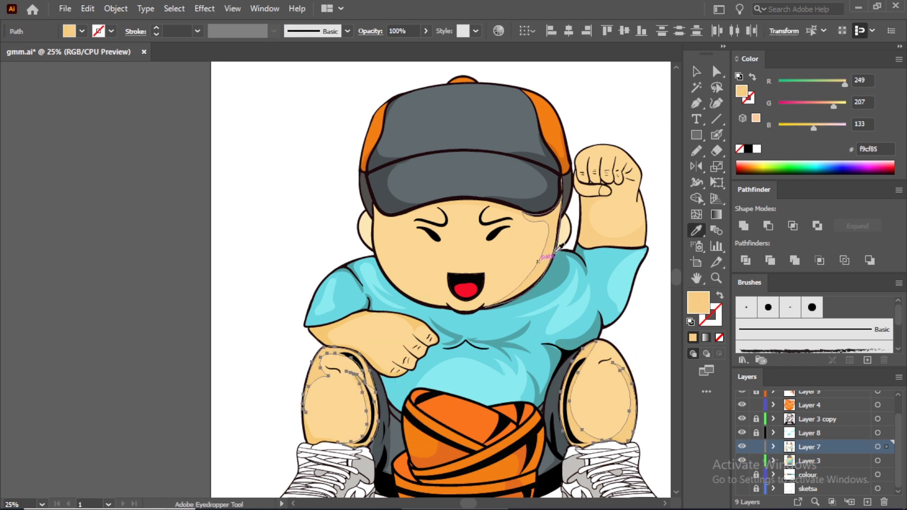
{"action": "key", "text": "i"}
{"action": "left_click", "coordinate": [582, 199]}
{"action": "key", "text": "v"}
Step: Start a shadow outline on the left shoe with the Pen tool, following its back edge from the collar to the heel
{"action": "scroll", "coordinate": [565, 400], "scroll_direction": "down", "scroll_amount": 5}
{"action": "scroll", "coordinate": [329, 285], "scroll_direction": "up", "scroll_amount": 8}
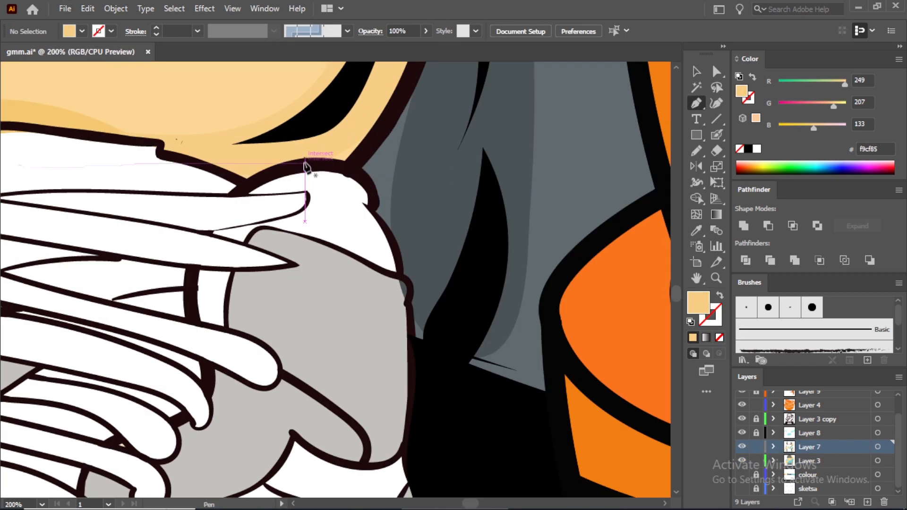
{"action": "left_click", "coordinate": [306, 171]}
{"action": "left_click", "coordinate": [373, 203]}
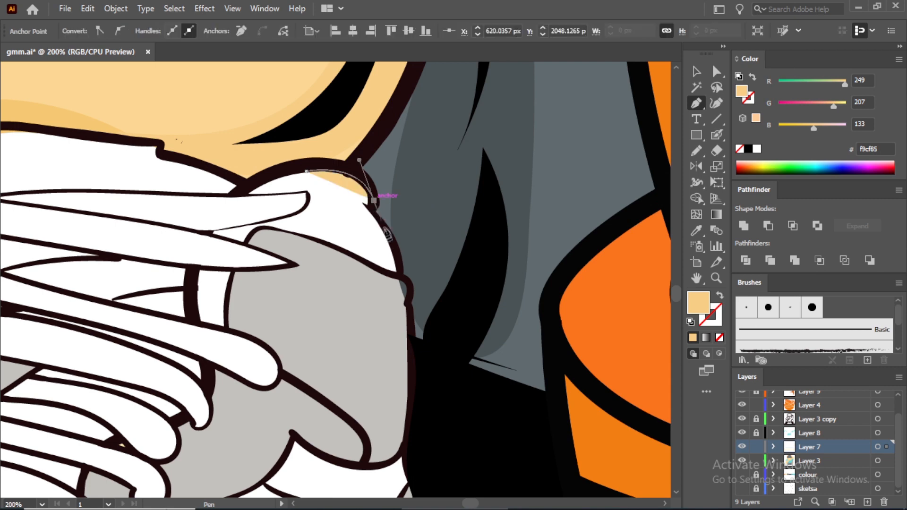
{"action": "left_click", "coordinate": [399, 267]}
{"action": "left_click_drag", "start_coordinate": [408, 301], "coordinate": [400, 315]}
{"action": "scroll", "coordinate": [401, 320], "scroll_direction": "down", "scroll_amount": 3}
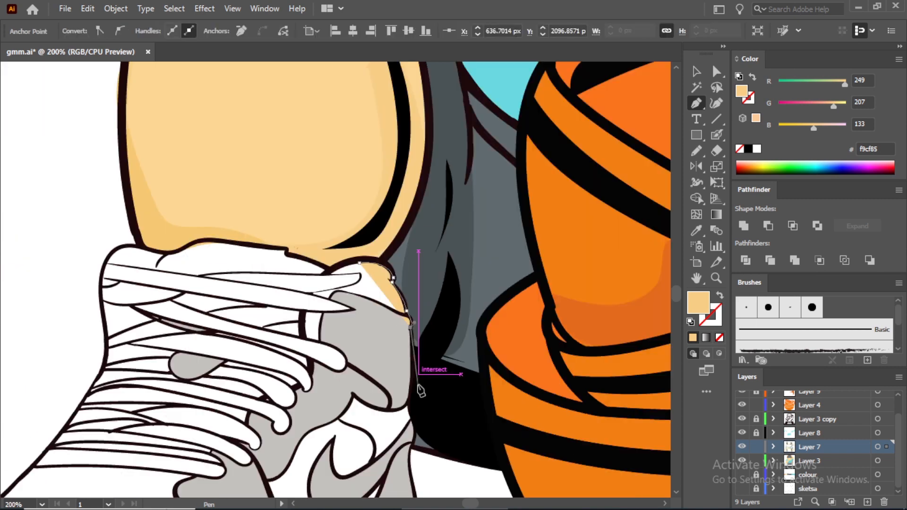
{"action": "scroll", "coordinate": [416, 399], "scroll_direction": "up", "scroll_amount": 2}
{"action": "left_click", "coordinate": [406, 175]}
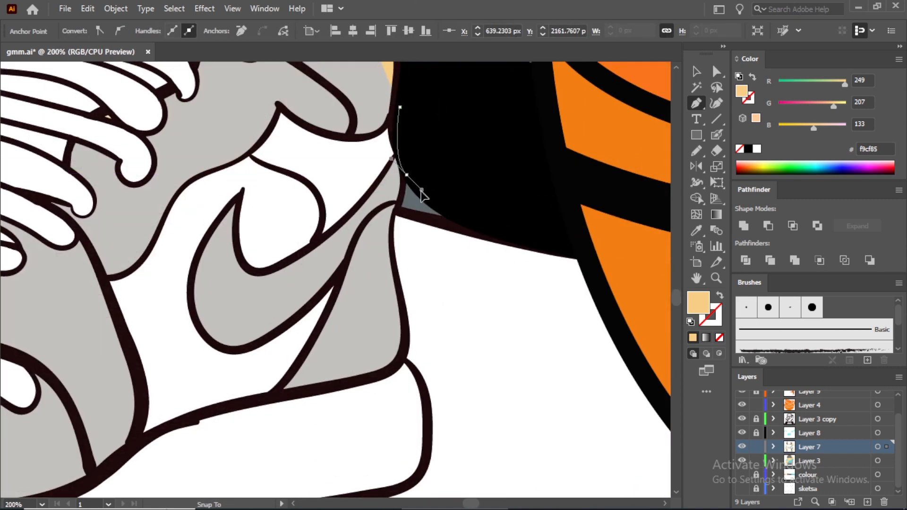
{"action": "left_click", "coordinate": [403, 361]}
{"action": "left_click_drag", "start_coordinate": [426, 413], "coordinate": [335, 441]}
Step: Continue the left shoe's shadow outline along the underside of the sole and back up to the sole's upper edge
{"action": "scroll", "coordinate": [429, 421], "scroll_direction": "down", "scroll_amount": 1}
{"action": "left_click", "coordinate": [391, 429]}
{"action": "scroll", "coordinate": [391, 427], "scroll_direction": "down", "scroll_amount": 2}
{"action": "left_click_drag", "start_coordinate": [229, 405], "coordinate": [224, 409]}
{"action": "left_click_drag", "start_coordinate": [165, 442], "coordinate": [139, 441]}
{"action": "left_click", "coordinate": [164, 442]}
{"action": "left_click_drag", "start_coordinate": [226, 376], "coordinate": [148, 366]}
{"action": "left_click", "coordinate": [226, 377]}
{"action": "left_click", "coordinate": [188, 346]}
{"action": "scroll", "coordinate": [217, 333], "scroll_direction": "down", "scroll_amount": 1}
{"action": "left_click_drag", "start_coordinate": [221, 326], "coordinate": [254, 318]}
{"action": "left_click", "coordinate": [220, 327]}
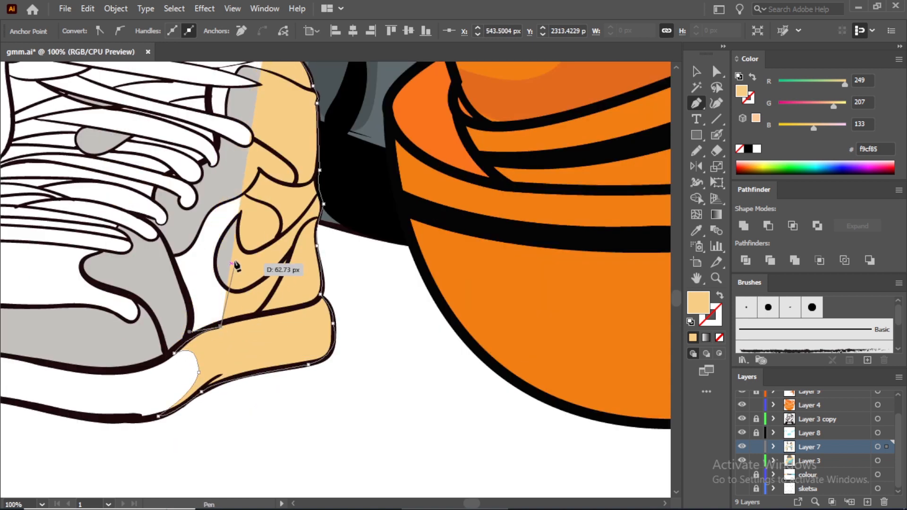
Step: Curve the shadow outline up the left shoe's side past the laces and close it at the collar
{"action": "left_click_drag", "start_coordinate": [173, 255], "coordinate": [126, 266]}
{"action": "left_click", "coordinate": [173, 255]}
{"action": "left_click_drag", "start_coordinate": [203, 177], "coordinate": [169, 172]}
{"action": "left_click", "coordinate": [202, 177]}
{"action": "scroll", "coordinate": [255, 140], "scroll_direction": "down", "scroll_amount": 1}
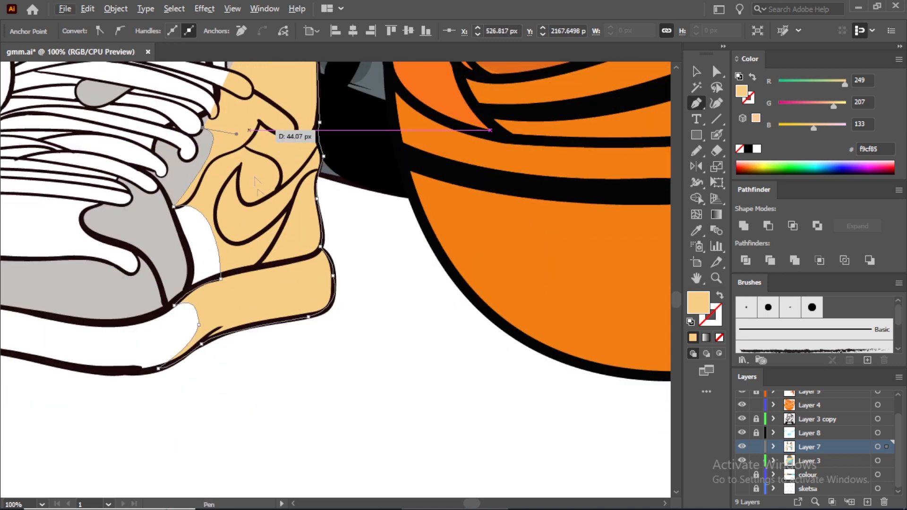
{"action": "scroll", "coordinate": [255, 149], "scroll_direction": "up", "scroll_amount": 4}
{"action": "left_click_drag", "start_coordinate": [272, 255], "coordinate": [273, 214]}
{"action": "left_click", "coordinate": [272, 255]}
{"action": "left_click_drag", "start_coordinate": [281, 171], "coordinate": [250, 163]}
{"action": "left_click", "coordinate": [281, 171]}
{"action": "left_click_drag", "start_coordinate": [287, 116], "coordinate": [256, 98]}
{"action": "left_click", "coordinate": [287, 116]}
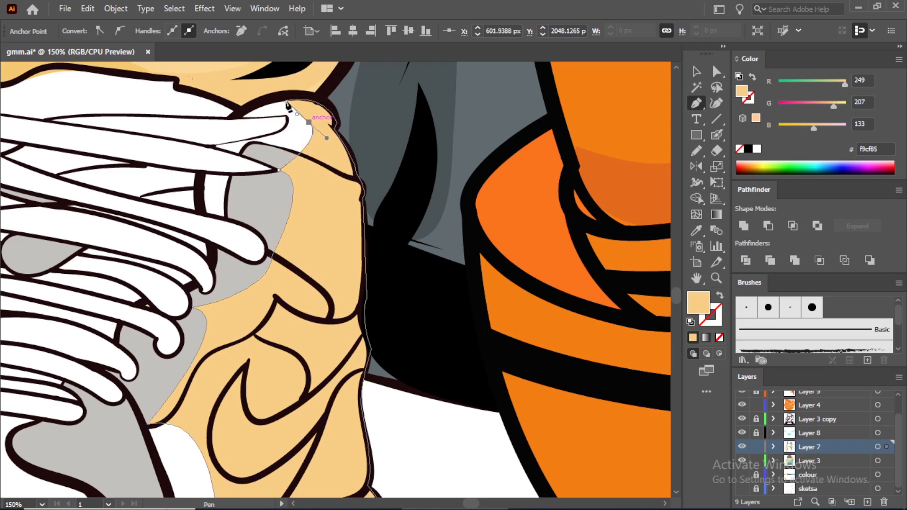
{"action": "left_click", "coordinate": [286, 100]}
Step: Fill the left shoe's shadow shape with near-black #020202 and reduce its opacity to 40%
{"action": "scroll", "coordinate": [478, 190], "scroll_direction": "down", "scroll_amount": 2}
{"action": "double_click", "coordinate": [698, 303]}
{"action": "left_click", "coordinate": [390, 299]}
{"action": "key", "text": "Return"}
{"action": "key", "text": "v"}
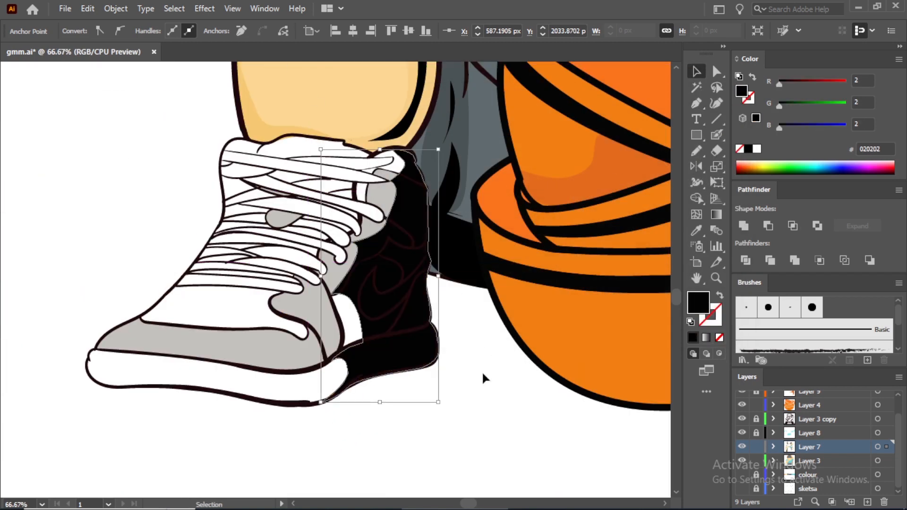
{"action": "left_click", "coordinate": [426, 31]}
{"action": "left_click_drag", "start_coordinate": [426, 47], "coordinate": [395, 48]}
{"action": "left_click", "coordinate": [482, 384]}
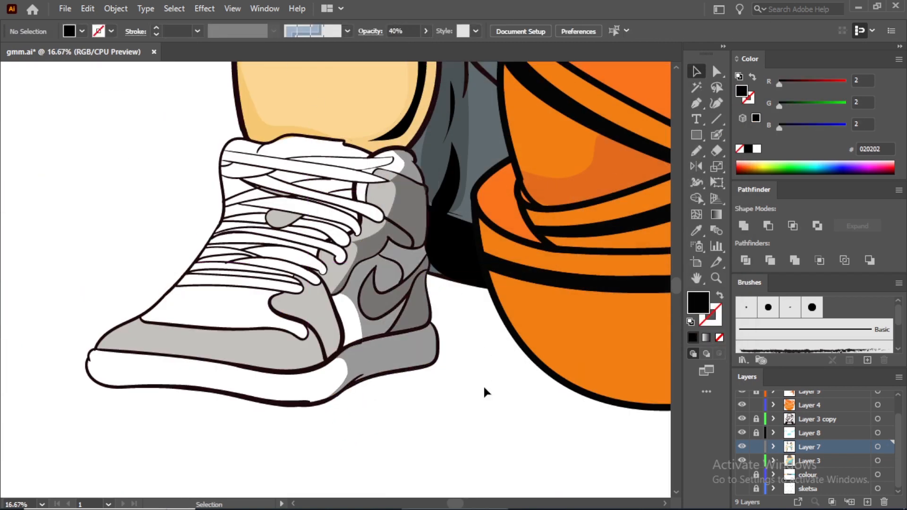
Step: Create a mirrored copy of the left shoe's shadow and position it over the right shoe
{"action": "scroll", "coordinate": [458, 385], "scroll_direction": "down", "scroll_amount": 3}
{"action": "left_click", "coordinate": [439, 331]}
{"action": "double_click", "coordinate": [696, 166]}
{"action": "left_click", "coordinate": [664, 349]}
{"action": "key", "text": "v"}
{"action": "scroll", "coordinate": [302, 401], "scroll_direction": "down", "scroll_amount": 1}
{"action": "scroll", "coordinate": [526, 358], "scroll_direction": "up", "scroll_amount": 3}
{"action": "left_click_drag", "start_coordinate": [95, 401], "coordinate": [549, 398]}
{"action": "left_click", "coordinate": [469, 440]}
{"action": "scroll", "coordinate": [469, 440], "scroll_direction": "down", "scroll_amount": 3}
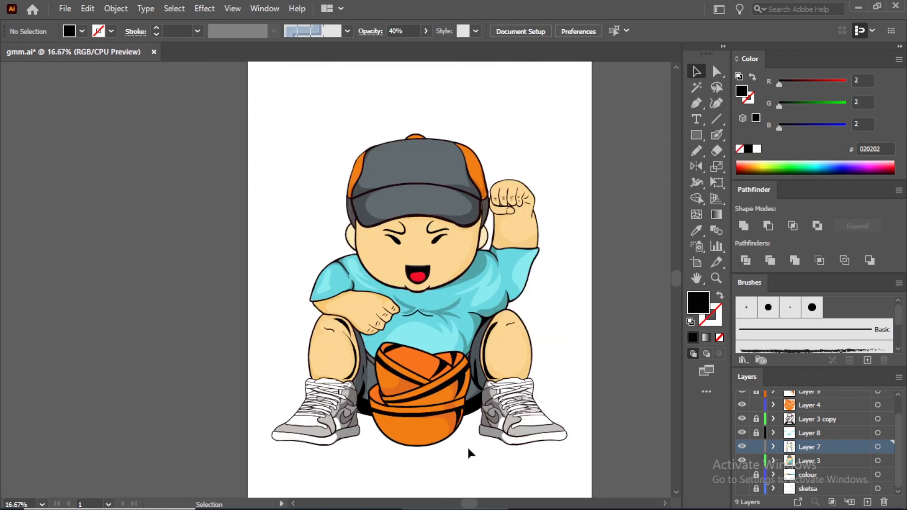
Step: Select the tonal shapes on the legs, raised arm and resting forearm and set their fill to the darker skin tone #e8bd72
{"action": "scroll", "coordinate": [479, 316], "scroll_direction": "up", "scroll_amount": 1}
{"action": "left_click", "coordinate": [507, 409]}
{"action": "left_click", "coordinate": [289, 355], "text": "shift"}
{"action": "left_click", "coordinate": [522, 208], "text": "shift"}
{"action": "left_click", "coordinate": [255, 302], "text": "shift"}
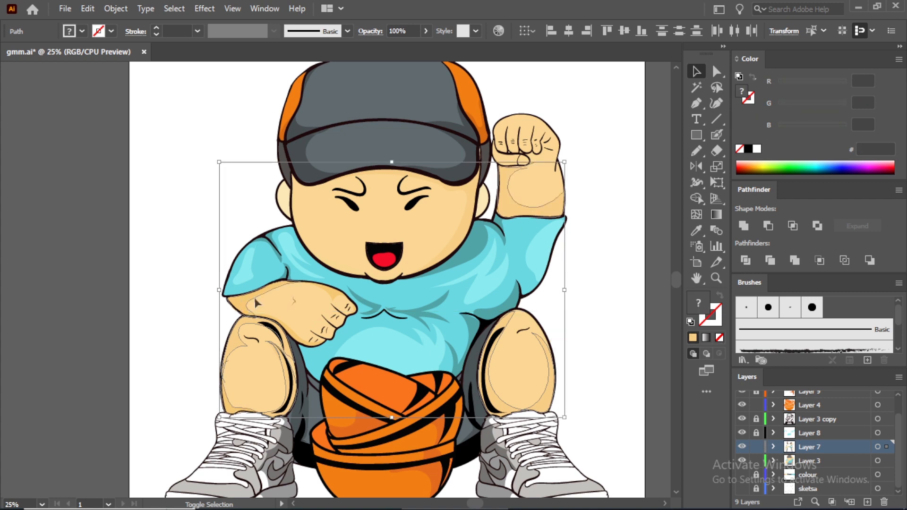
{"action": "double_click", "coordinate": [702, 306]}
{"action": "left_click", "coordinate": [702, 139]}
{"action": "left_click", "coordinate": [696, 231]}
{"action": "left_click", "coordinate": [529, 136]}
{"action": "double_click", "coordinate": [703, 307]}
{"action": "left_click", "coordinate": [474, 149]}
{"action": "left_click", "coordinate": [701, 138]}
{"action": "left_click", "coordinate": [696, 72]}
{"action": "left_click", "coordinate": [649, 100]}
{"action": "scroll", "coordinate": [603, 263], "scroll_direction": "down", "scroll_amount": 3}
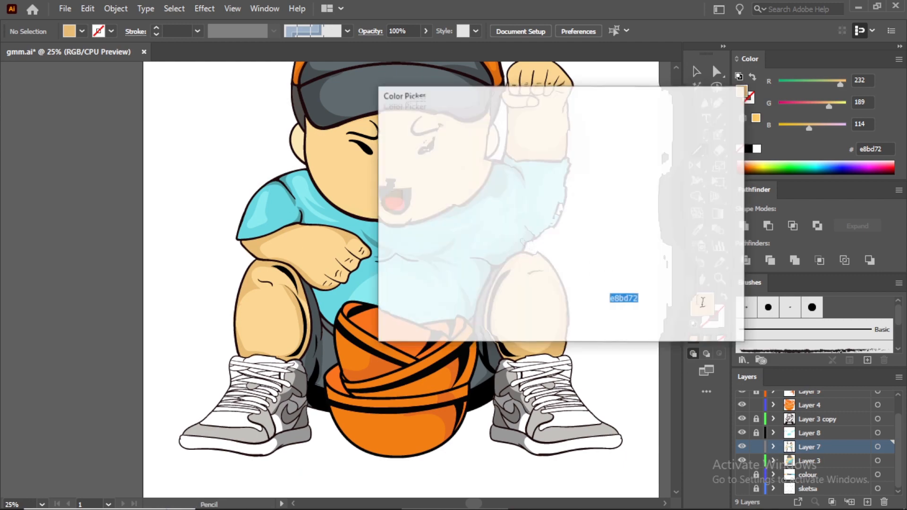
Step: Draw a small upright oval highlight on the left cheek and tilt it
{"action": "scroll", "coordinate": [353, 186], "scroll_direction": "up", "scroll_amount": 2}
{"action": "left_click_drag", "start_coordinate": [327, 190], "coordinate": [350, 234]}
{"action": "left_click", "coordinate": [696, 71]}
{"action": "left_click_drag", "start_coordinate": [354, 186], "coordinate": [333, 171]}
Step: Place a mirrored copy of the cheek highlight on the right cheek and lower the opacity of both ovals
{"action": "double_click", "coordinate": [696, 166]}
{"action": "left_click", "coordinate": [658, 366]}
{"action": "left_click", "coordinate": [696, 72]}
{"action": "left_click_drag", "start_coordinate": [349, 201], "coordinate": [553, 195]}
{"action": "left_click", "coordinate": [347, 218], "text": "shift"}
{"action": "left_click", "coordinate": [425, 31]}
{"action": "left_click_drag", "start_coordinate": [425, 47], "coordinate": [394, 47]}
{"action": "left_click", "coordinate": [179, 92]}
{"action": "left_click", "coordinate": [180, 92]}
Step: Recolour both ears with the skin tone #fcd892 sampled from the face
{"action": "left_click", "coordinate": [239, 146]}
{"action": "left_click", "coordinate": [642, 144], "text": "shift"}
{"action": "left_click", "coordinate": [696, 230]}
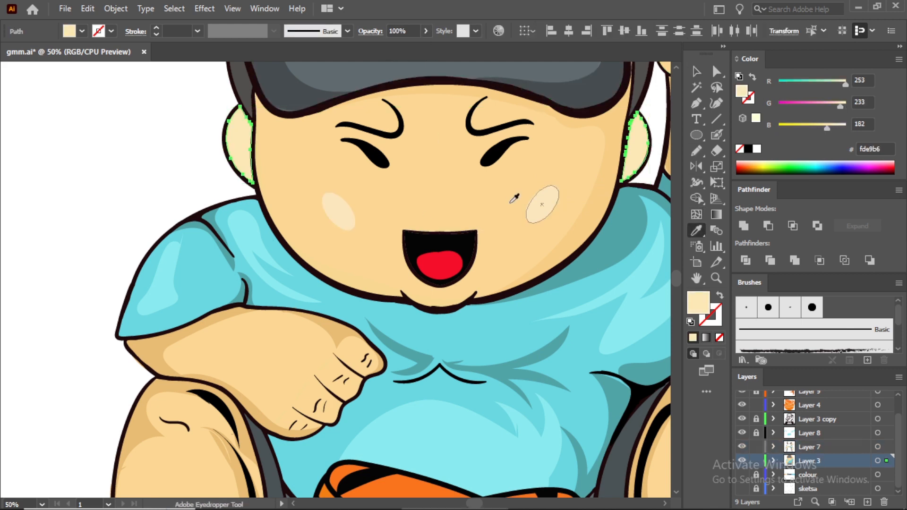
{"action": "left_click", "coordinate": [512, 199]}
{"action": "left_click", "coordinate": [696, 72]}
Step: Draw a freehand shading shape inside the left ear on Layer 7 and fill it with #f9cf85 sampled from the face shading
{"action": "left_click", "coordinate": [803, 446]}
{"action": "key", "text": "n"}
{"action": "scroll", "coordinate": [262, 158], "scroll_direction": "up", "scroll_amount": 1}
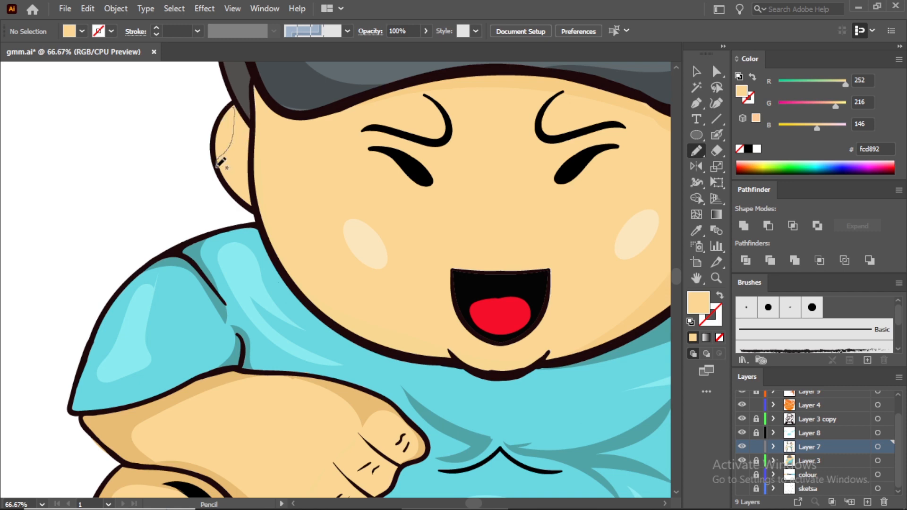
{"action": "left_click", "coordinate": [696, 230]}
{"action": "left_click", "coordinate": [662, 298]}
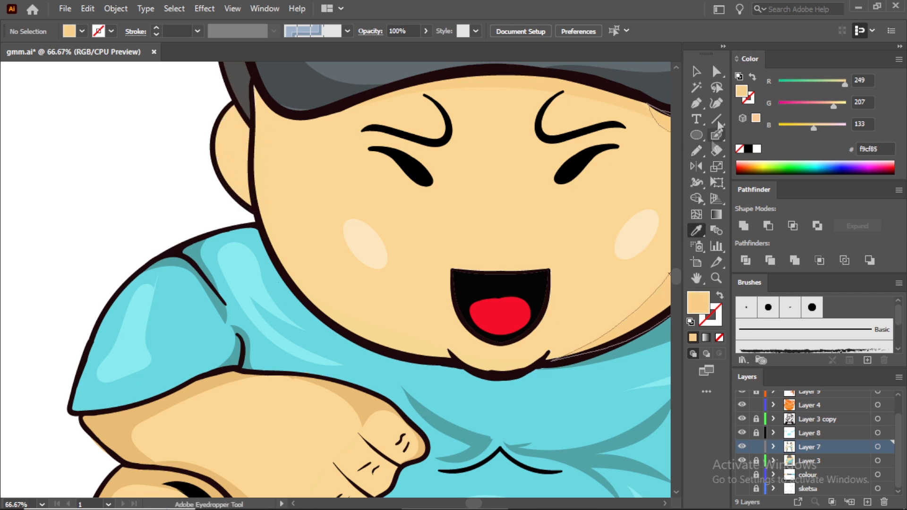
{"action": "left_click", "coordinate": [696, 71]}
{"action": "left_click", "coordinate": [236, 160]}
{"action": "left_click", "coordinate": [696, 230]}
{"action": "left_click", "coordinate": [656, 302]}
{"action": "scroll", "coordinate": [614, 307], "scroll_direction": "down", "scroll_amount": 2}
{"action": "left_click", "coordinate": [366, 198]}
{"action": "scroll", "coordinate": [384, 200], "scroll_direction": "down", "scroll_amount": 1}
{"action": "scroll", "coordinate": [614, 265], "scroll_direction": "up", "scroll_amount": 2}
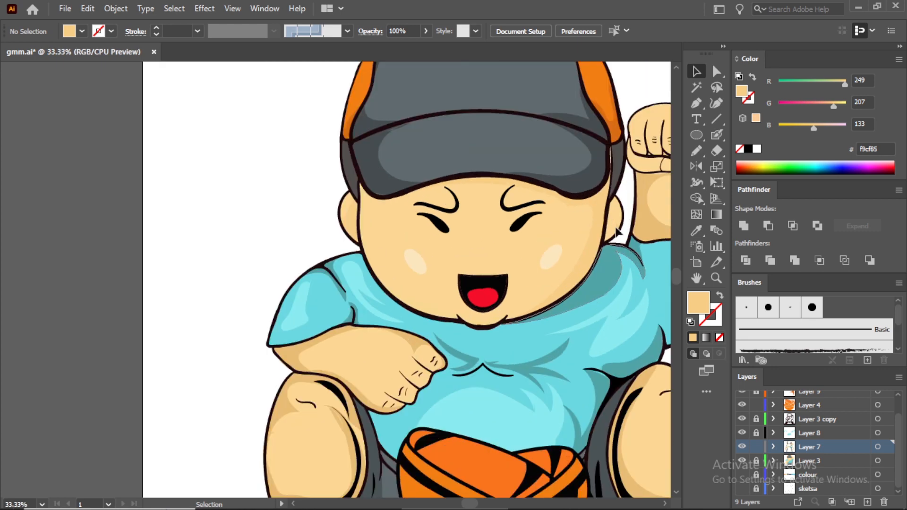
Step: Recolour the shading shapes on the face and left ear with the darker skin tone #e8bd72 sampled from existing skin shading
{"action": "left_click", "coordinate": [591, 221]}
{"action": "left_click", "coordinate": [696, 231]}
{"action": "left_click", "coordinate": [310, 402]}
{"action": "left_click", "coordinate": [696, 71]}
{"action": "left_click", "coordinate": [425, 161]}
{"action": "left_click", "coordinate": [222, 218], "text": "shift"}
{"action": "key", "text": "i"}
{"action": "left_click", "coordinate": [588, 259]}
{"action": "key", "text": "v"}
{"action": "left_click", "coordinate": [156, 205]}
Step: Draw a freehand shading shape inside the right ear on Layer 7 with the #e8bd72 fill
{"action": "scroll", "coordinate": [627, 166], "scroll_direction": "up", "scroll_amount": 1}
{"action": "key", "text": "n"}
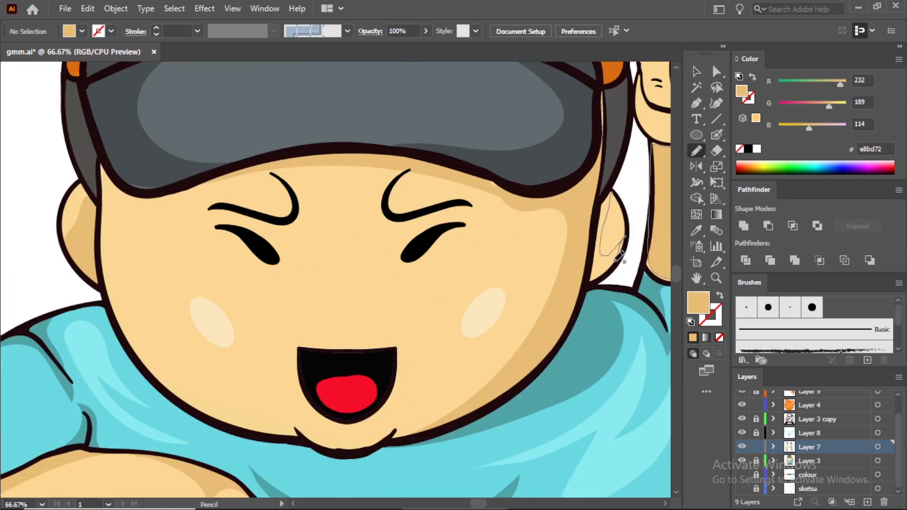
{"action": "left_click_drag", "start_coordinate": [595, 241], "coordinate": [610, 191]}
{"action": "scroll", "coordinate": [556, 248], "scroll_direction": "down", "scroll_amount": 3}
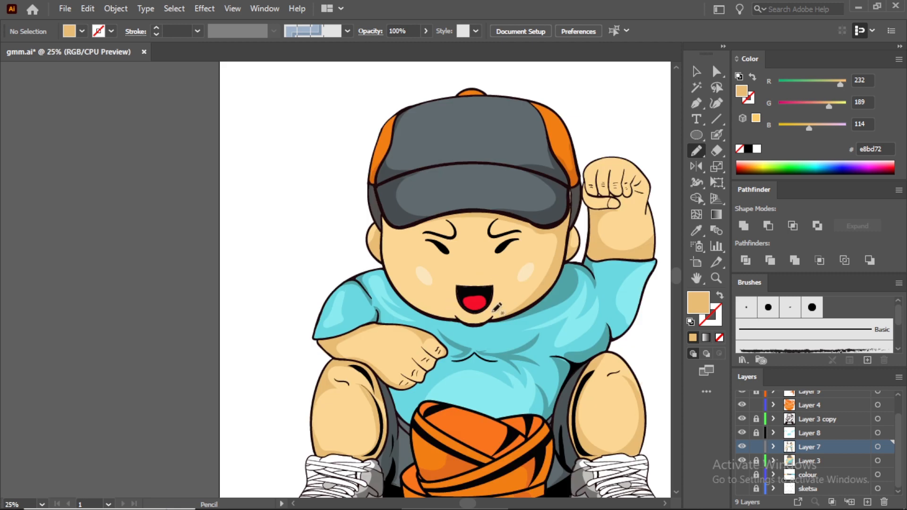
{"action": "scroll", "coordinate": [508, 264], "scroll_direction": "down", "scroll_amount": 3}
{"action": "scroll", "coordinate": [521, 373], "scroll_direction": "up", "scroll_amount": 2}
{"action": "scroll", "coordinate": [523, 362], "scroll_direction": "down", "scroll_amount": 2}
{"action": "scroll", "coordinate": [523, 262], "scroll_direction": "up", "scroll_amount": 2}
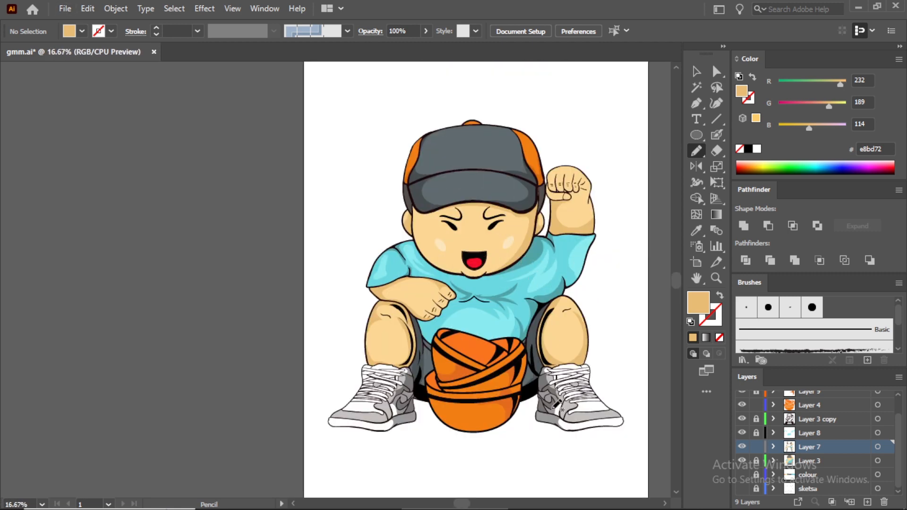
Step: Draw a freehand shape over the upper tongue on Layer 7, fill it with #1e080a sampled from the outline and change its stacking order
{"action": "scroll", "coordinate": [472, 262], "scroll_direction": "up", "scroll_amount": 7}
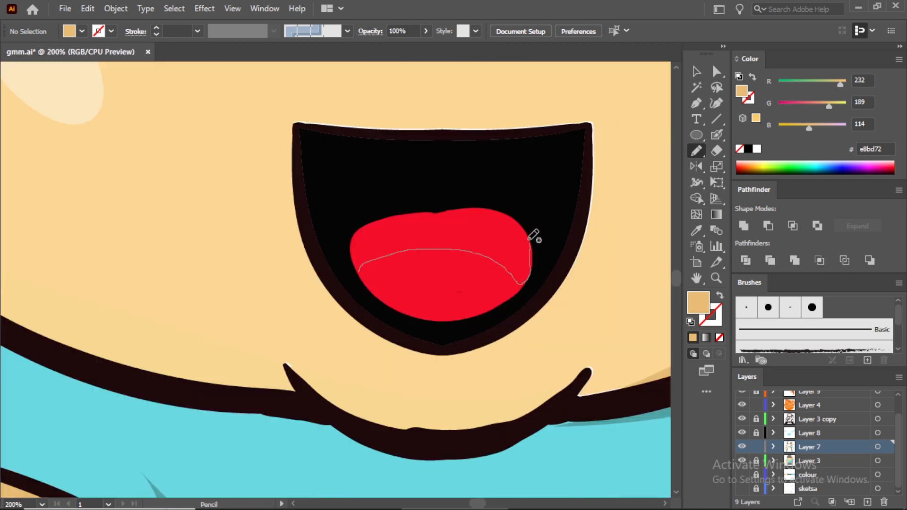
{"action": "scroll", "coordinate": [504, 252], "scroll_direction": "down", "scroll_amount": 2}
{"action": "left_click", "coordinate": [503, 249]}
{"action": "left_click", "coordinate": [696, 231]}
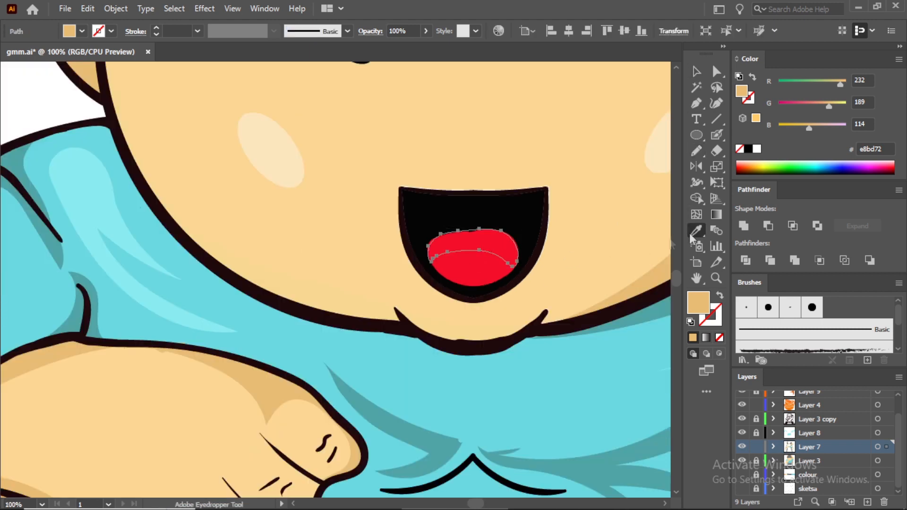
{"action": "left_click", "coordinate": [515, 212]}
{"action": "left_click", "coordinate": [695, 71]}
{"action": "left_click", "coordinate": [696, 231]}
{"action": "left_click", "coordinate": [532, 327]}
{"action": "left_click", "coordinate": [696, 72]}
{"action": "right_click", "coordinate": [459, 251]}
{"action": "mouse_move", "coordinate": [494, 442]}
{"action": "left_click", "coordinate": [644, 380]}
Step: Lock Layer 7, unlock Layer 3 copy and draw a freehand #1e080a shading shape over the upper part of the tongue there
{"action": "left_click", "coordinate": [756, 446]}
{"action": "left_click", "coordinate": [756, 418]}
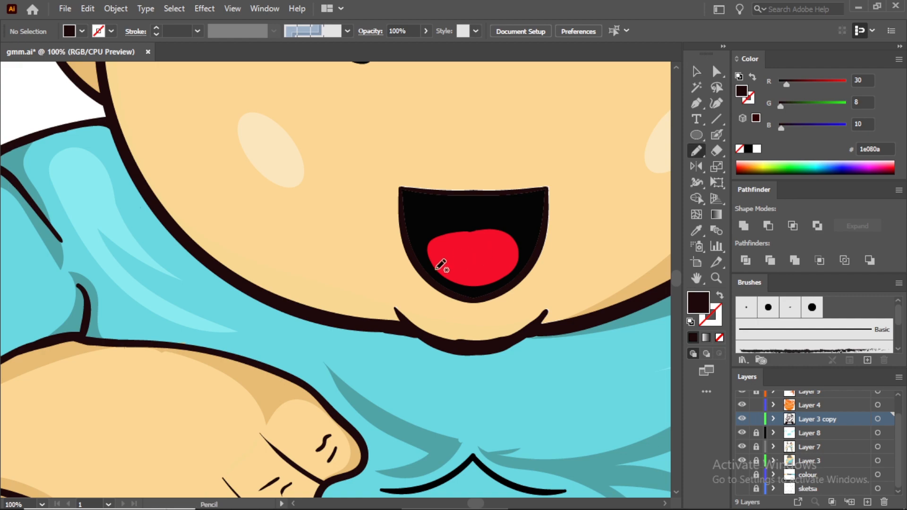
{"action": "left_click_drag", "start_coordinate": [435, 261], "coordinate": [434, 260]}
Step: Lower the tongue shading shape's opacity to 24%
{"action": "left_click", "coordinate": [426, 31]}
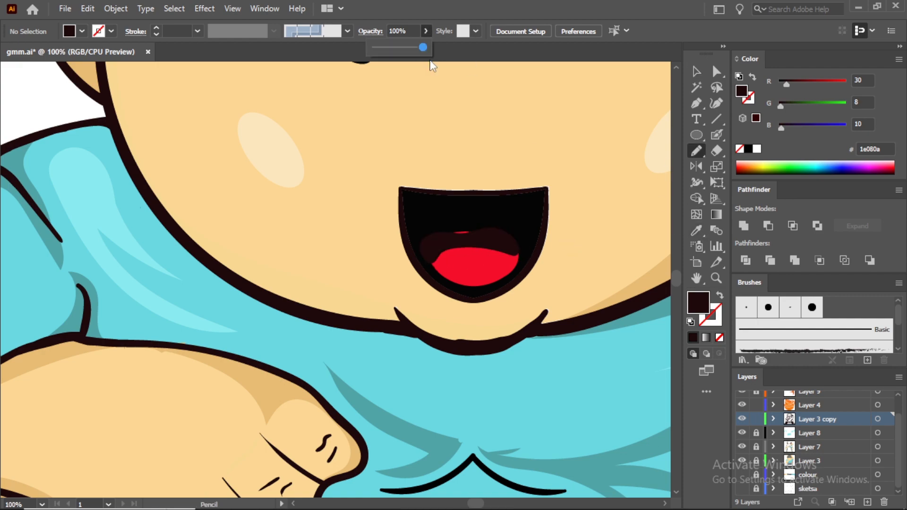
{"action": "left_click", "coordinate": [696, 72]}
{"action": "left_click", "coordinate": [496, 240]}
{"action": "left_click", "coordinate": [425, 30]}
{"action": "left_click", "coordinate": [386, 47]}
{"action": "left_click", "coordinate": [562, 178]}
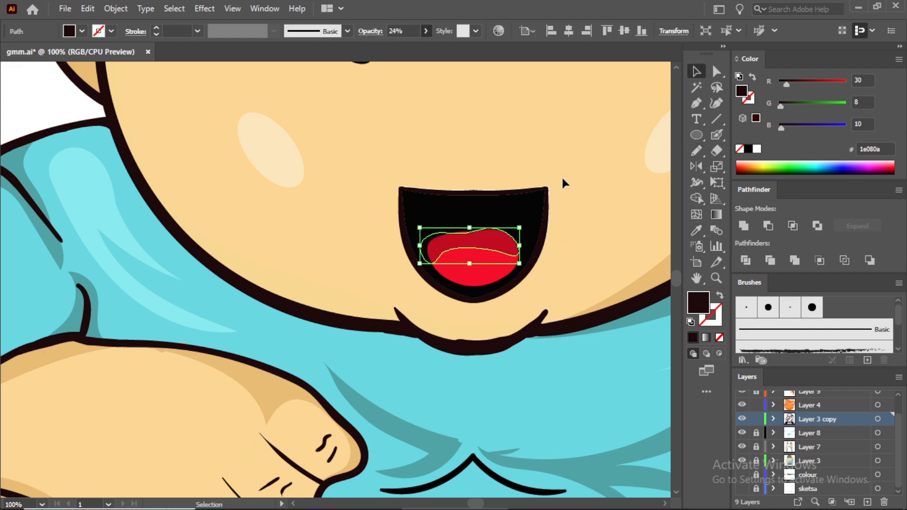
{"action": "scroll", "coordinate": [561, 178], "scroll_direction": "down", "scroll_amount": 2}
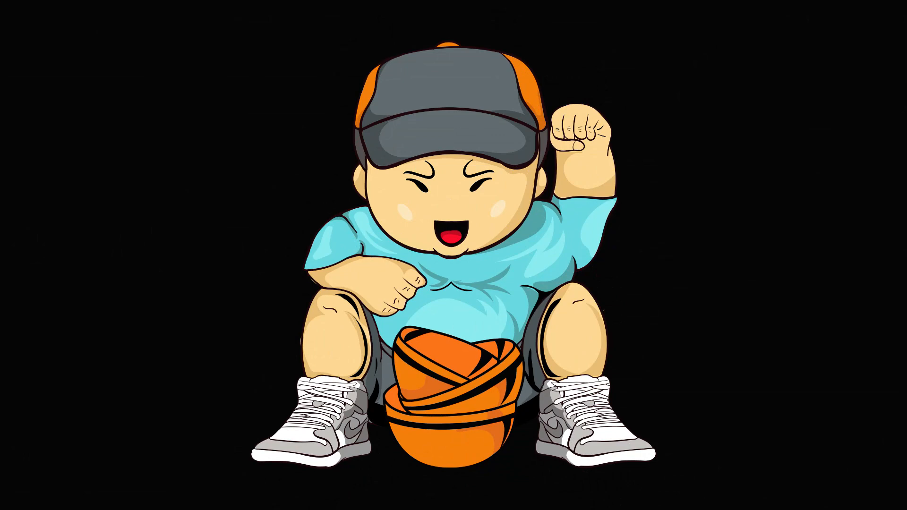